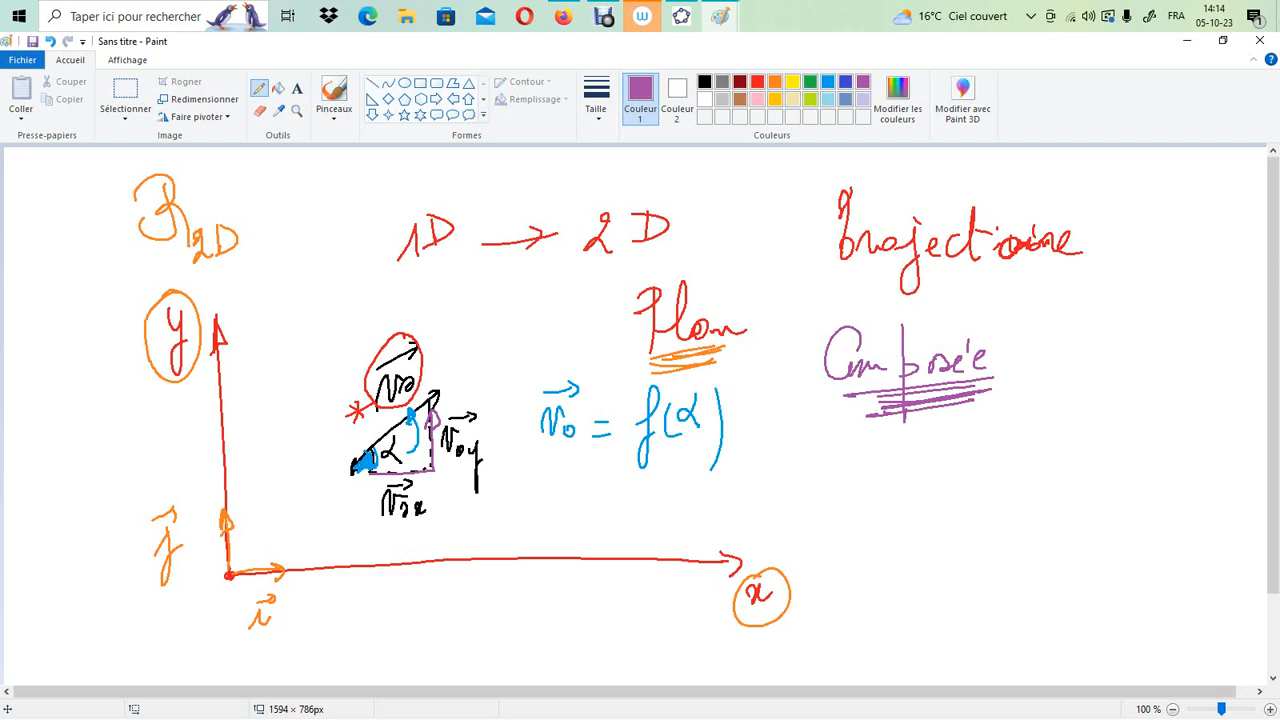
Review the Paint note windows in order, from the trajectory vectors through the parametric equations to the boxed Cartesian equation of y
left_click(720, 16)
left_click(338, 97)
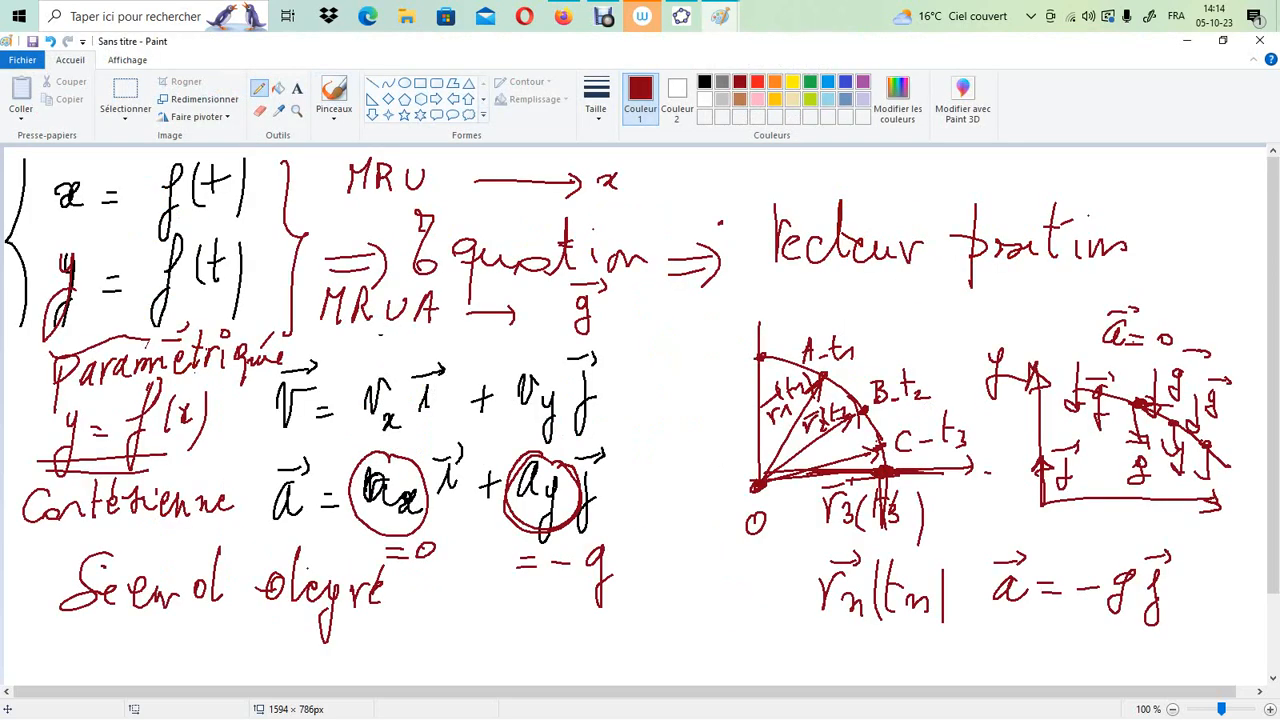
left_click(720, 16)
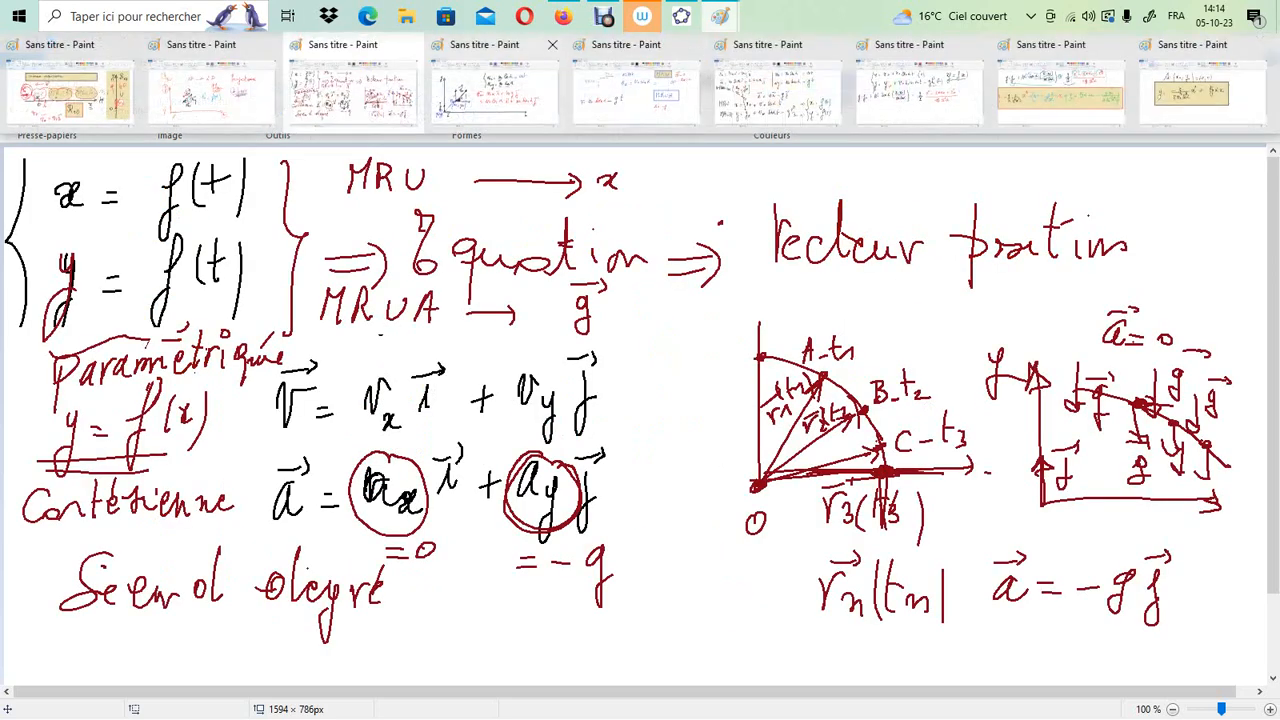
left_click(556, 80)
left_click(720, 16)
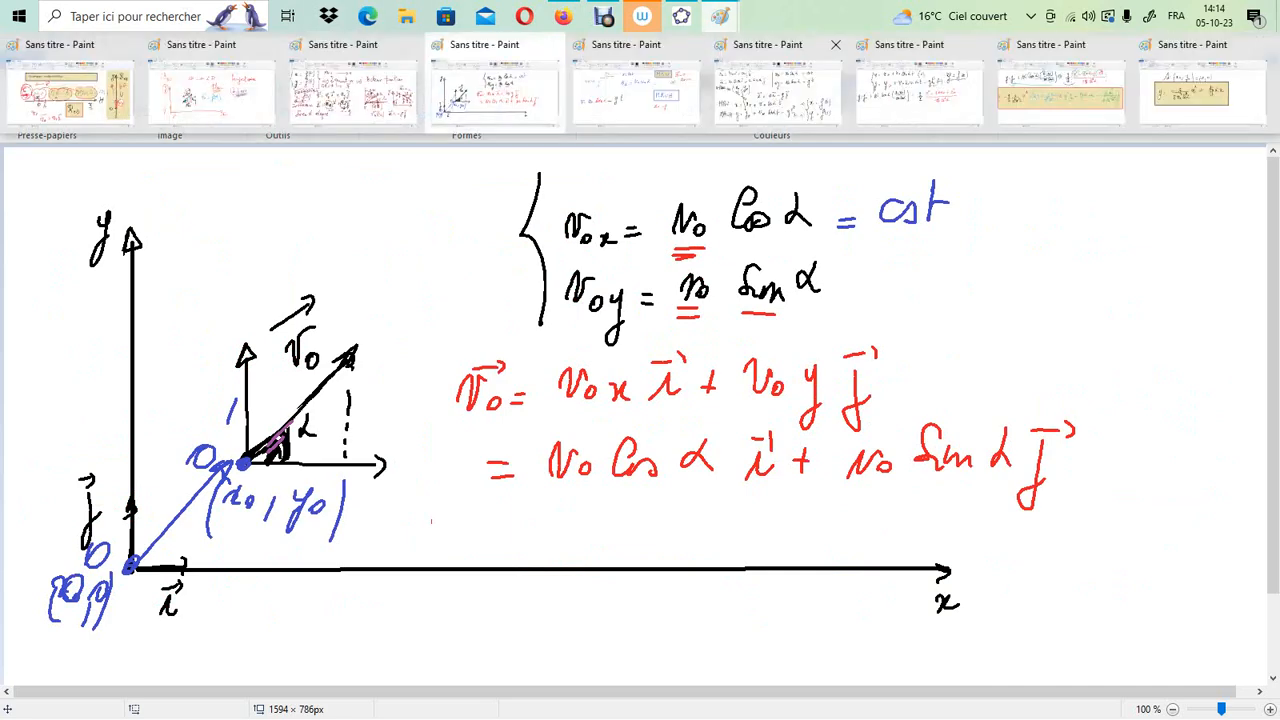
left_click(644, 90)
left_click(720, 16)
left_click(775, 90)
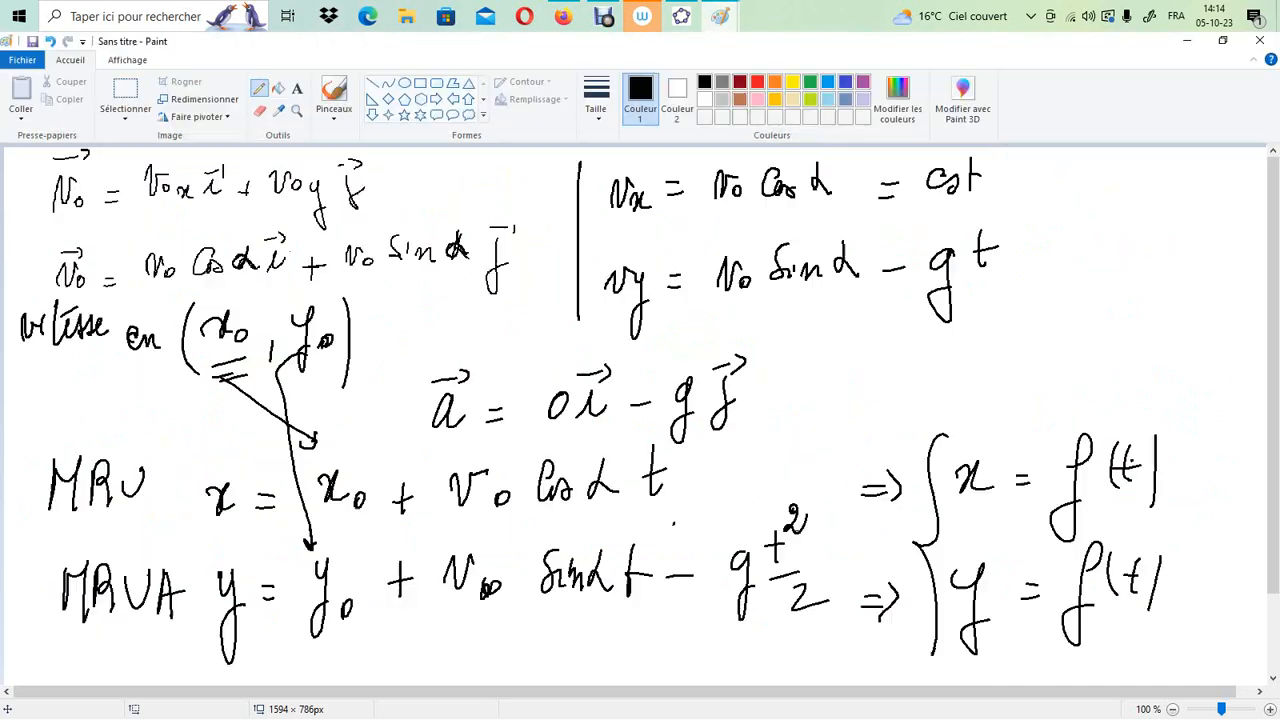
left_click(720, 16)
left_click(919, 90)
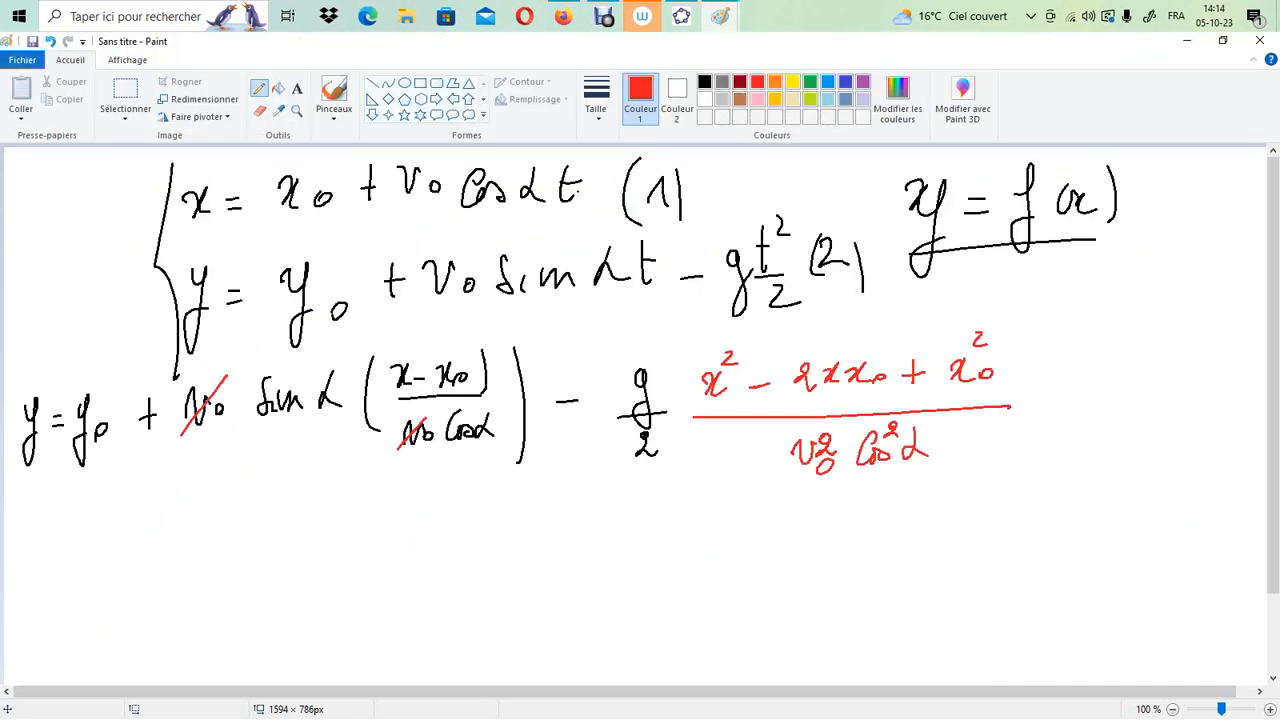
left_click(720, 16)
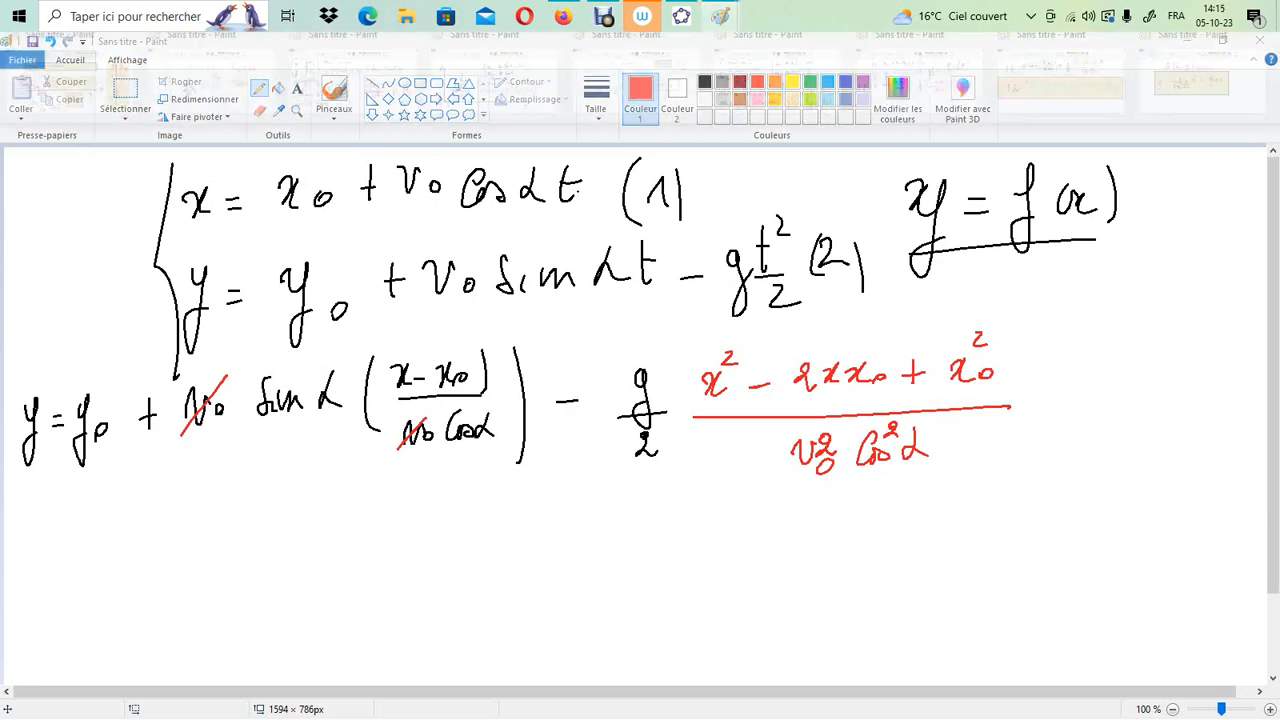
left_click(1060, 88)
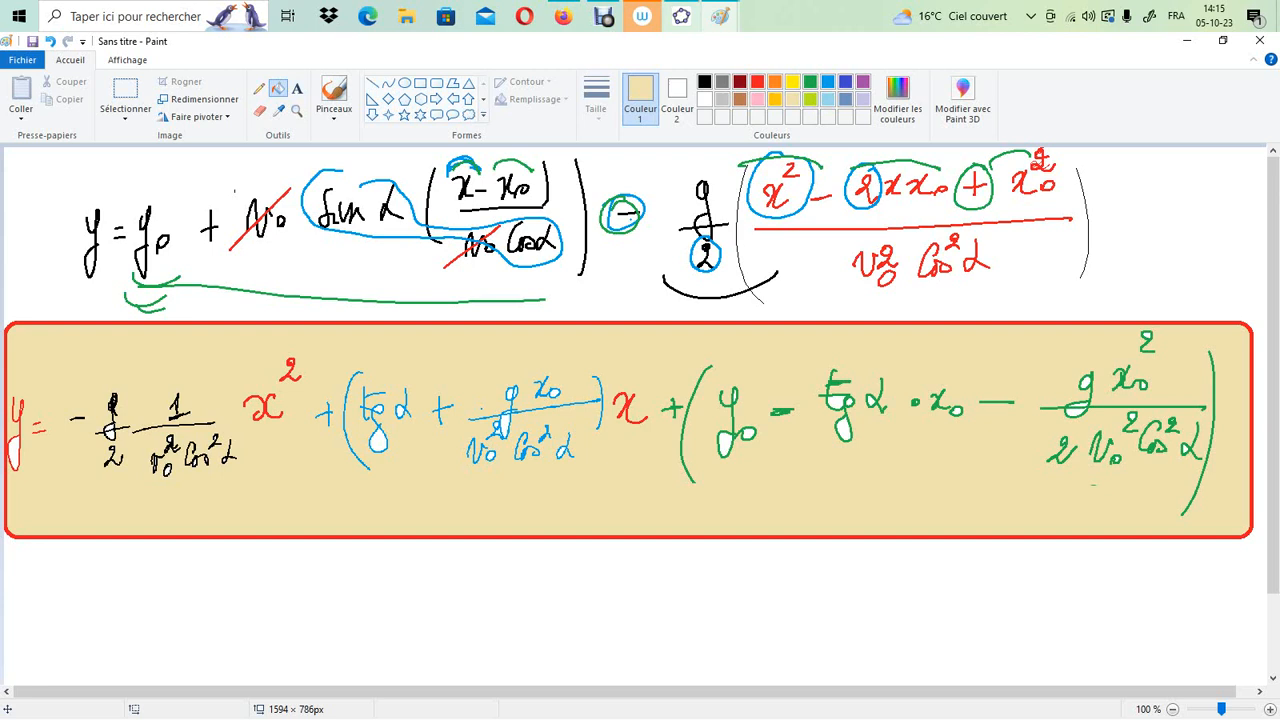
Switch to GeoGebra, show the v0 slider in the graphics view and set v0 to 3.6
left_click(681, 16)
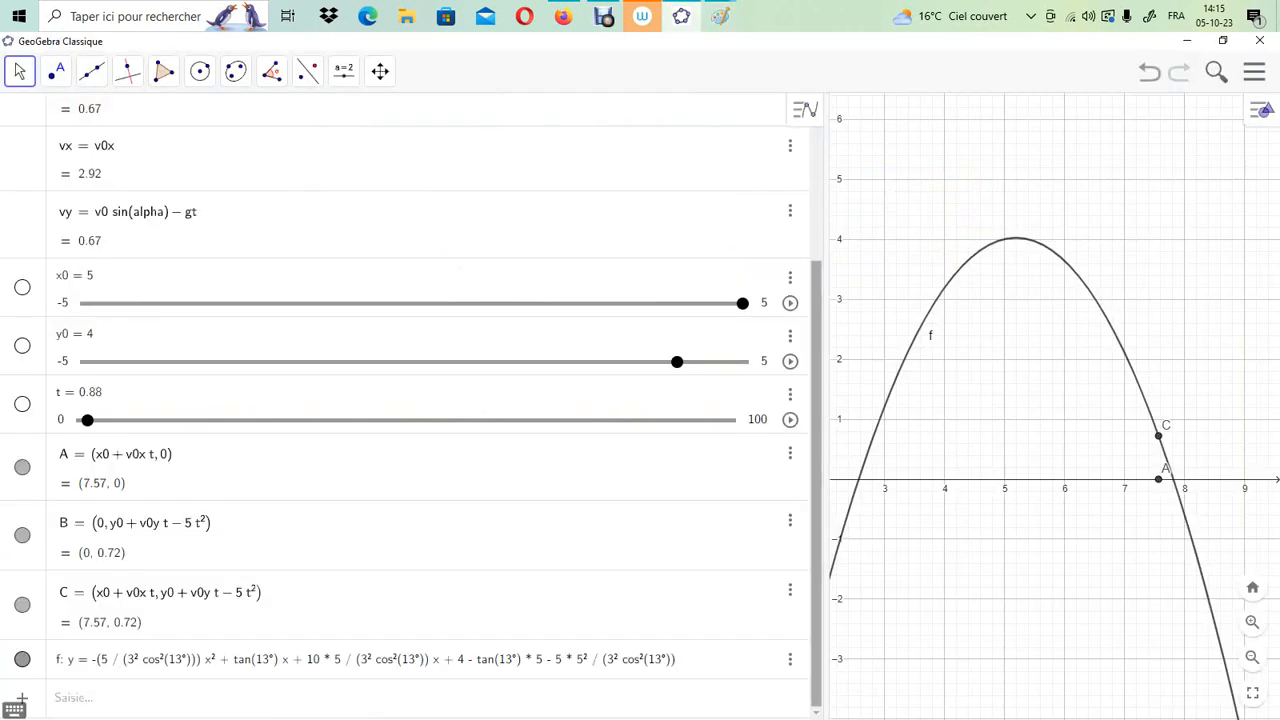
scroll(400, 400, "up", 3)
scroll(400, 400, "up", 1)
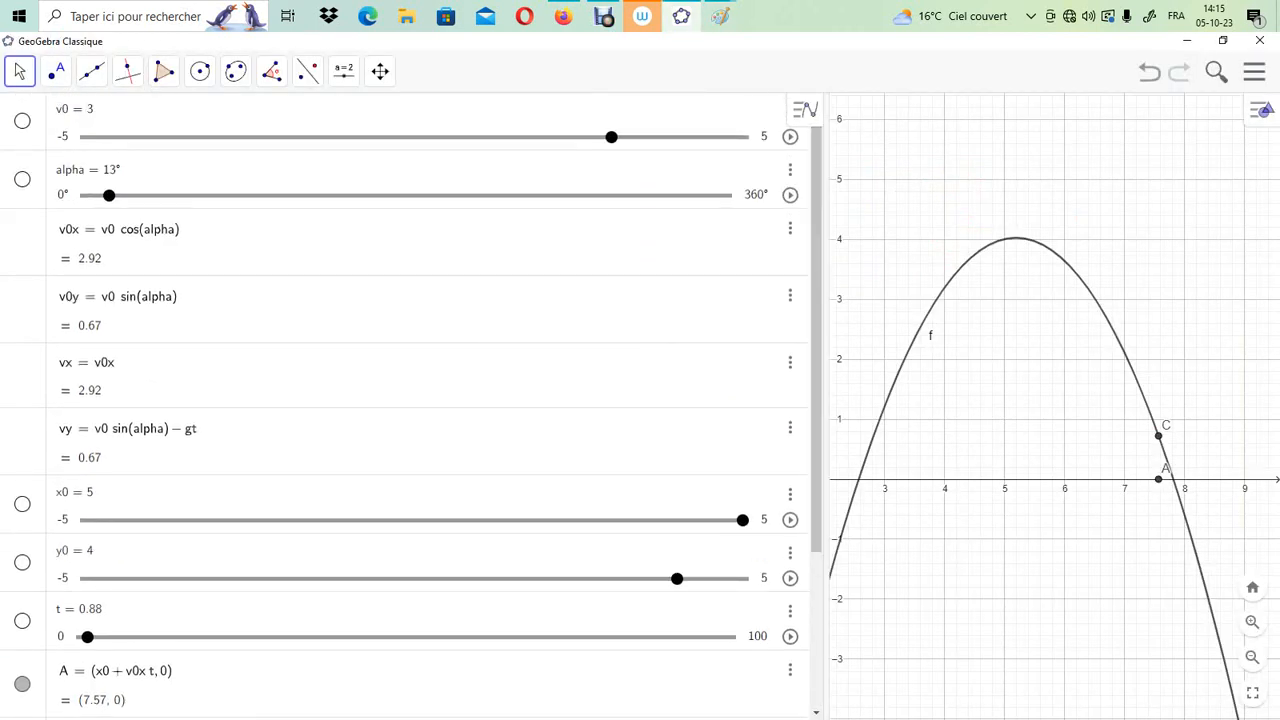
left_click(22, 121)
left_click(22, 121)
left_click(22, 121)
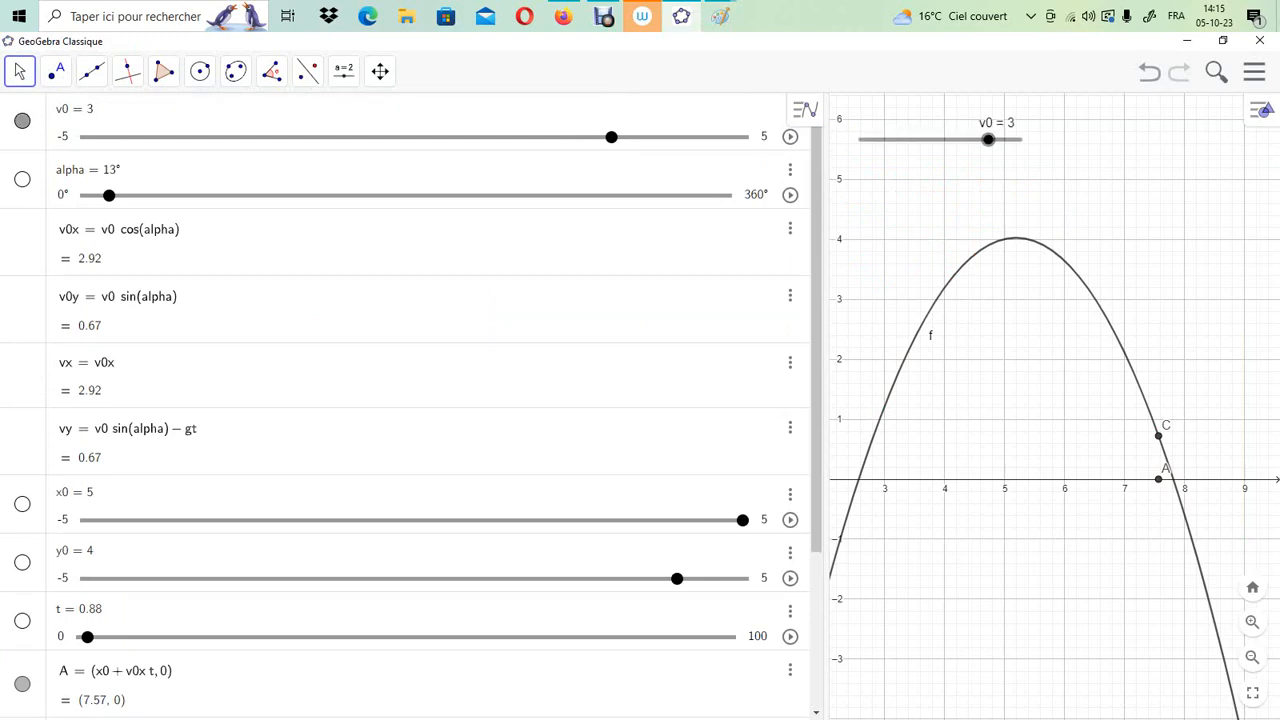
mouse_move(988, 139)
left_mouse_down()
mouse_move(1009, 139)
mouse_move(998, 139)
left_mouse_up()
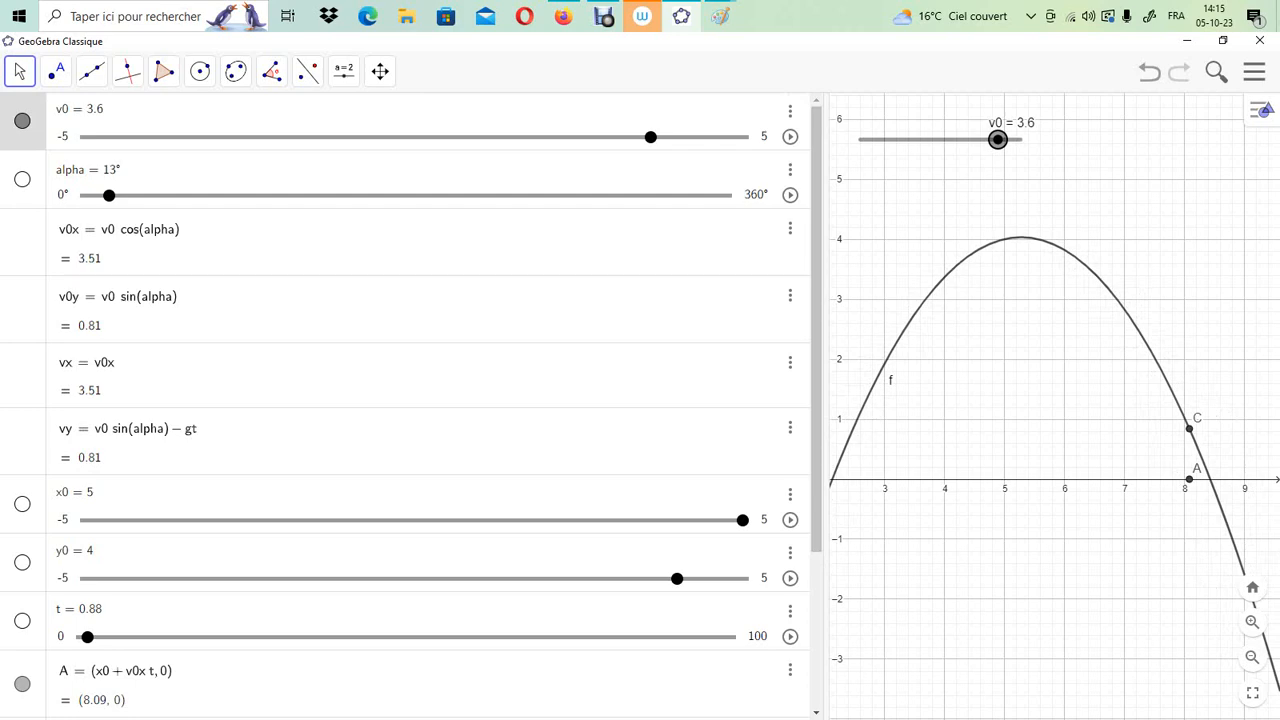
Set the launch angle alpha to 42° and the initial speed v0 to 3.2
left_click_drag(111, 195, 161, 195)
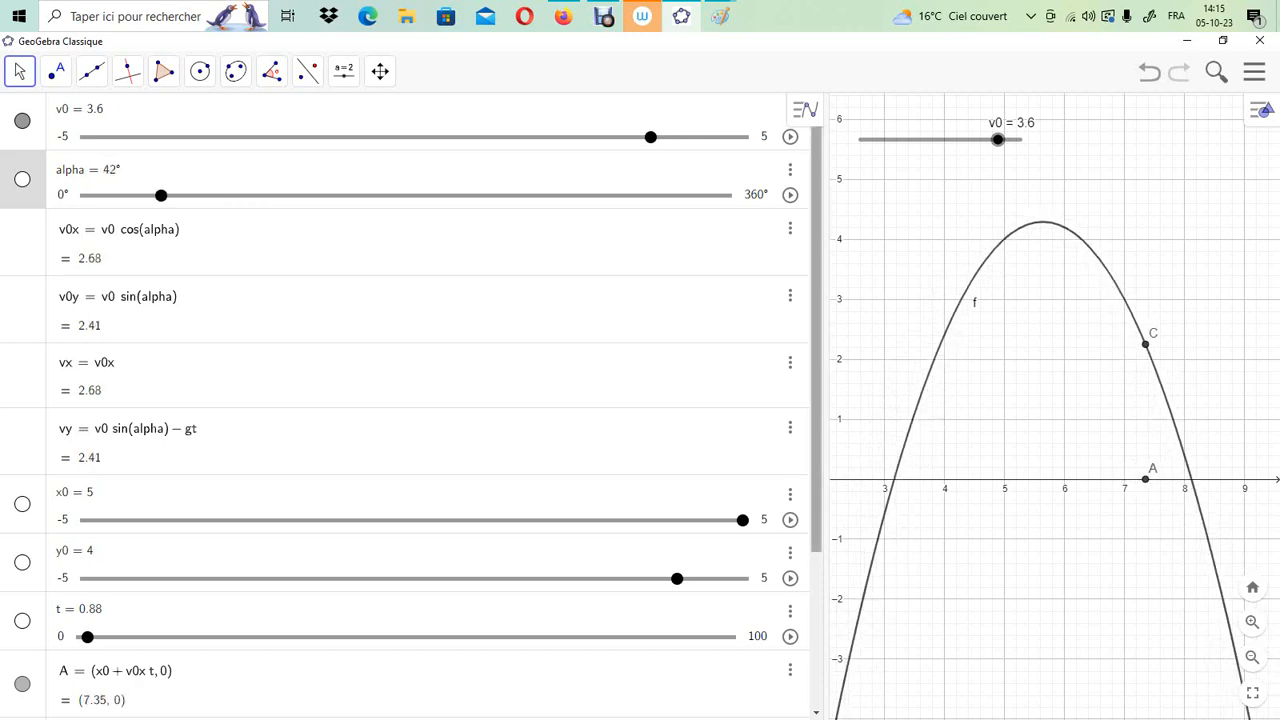
scroll(411, 407, "down", 1)
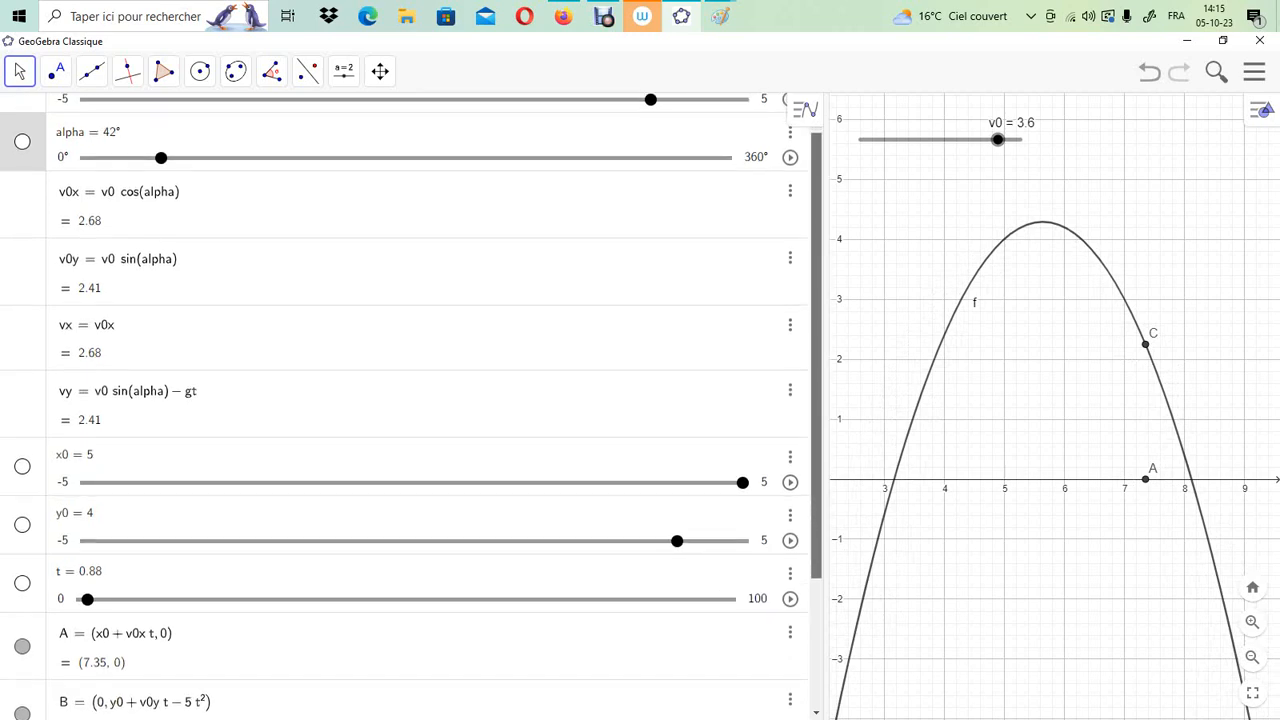
left_click_drag(816, 365, 816, 339)
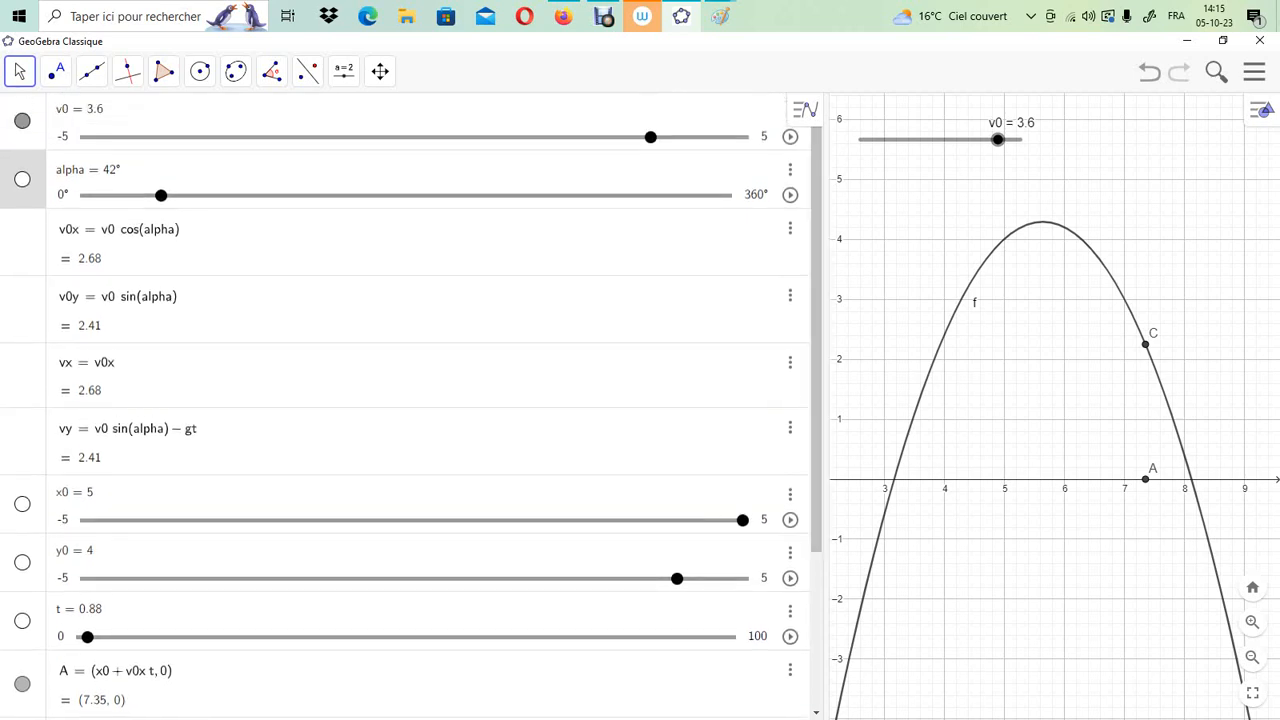
mouse_move(998, 139)
left_mouse_down()
mouse_move(980, 139)
mouse_move(991, 139)
left_mouse_up()
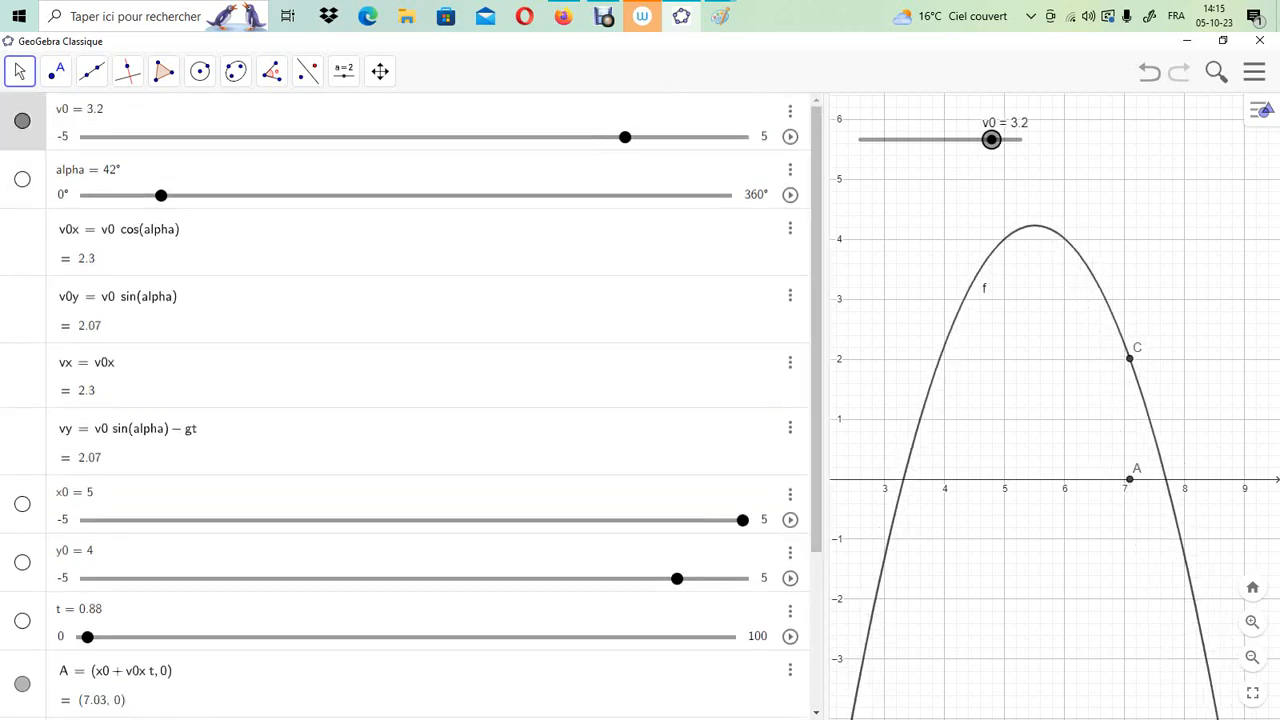
Set the initial abscissa x0 to 4.4
scroll(410, 400, "down", 2)
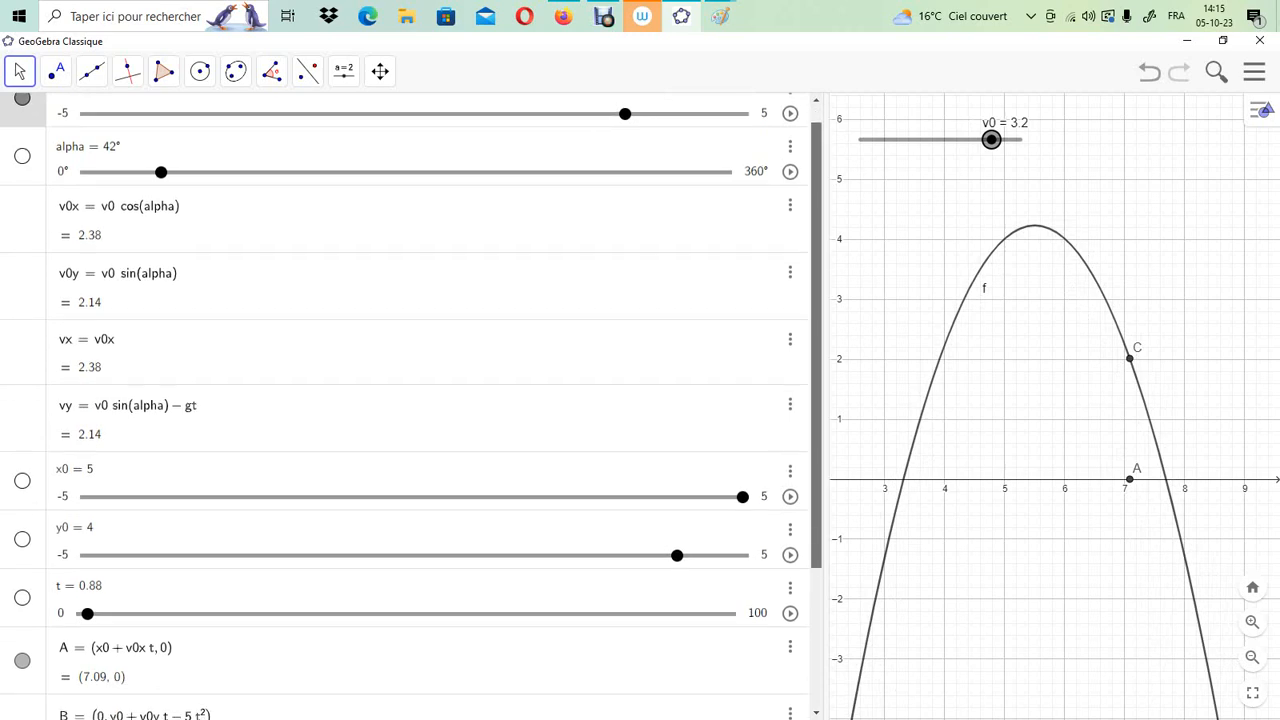
scroll(410, 400, "down", 2)
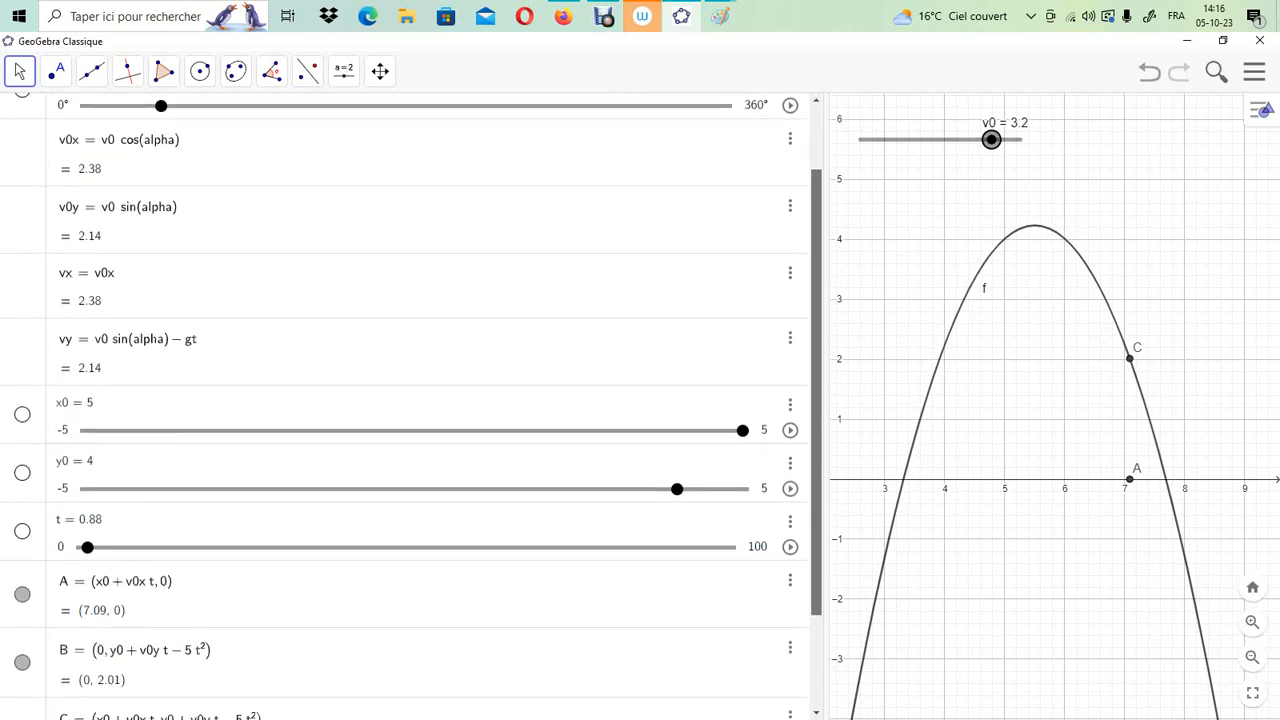
scroll(410, 400, "down", 1)
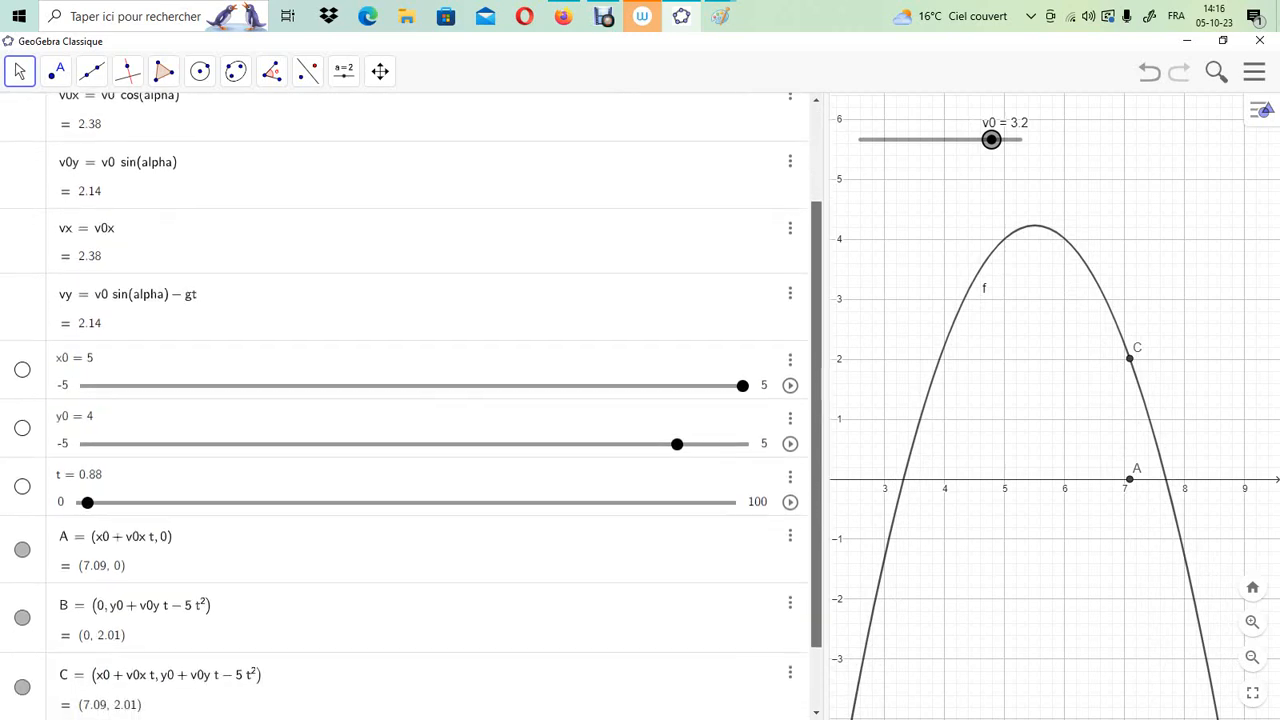
left_click_drag(742, 381, 702, 381)
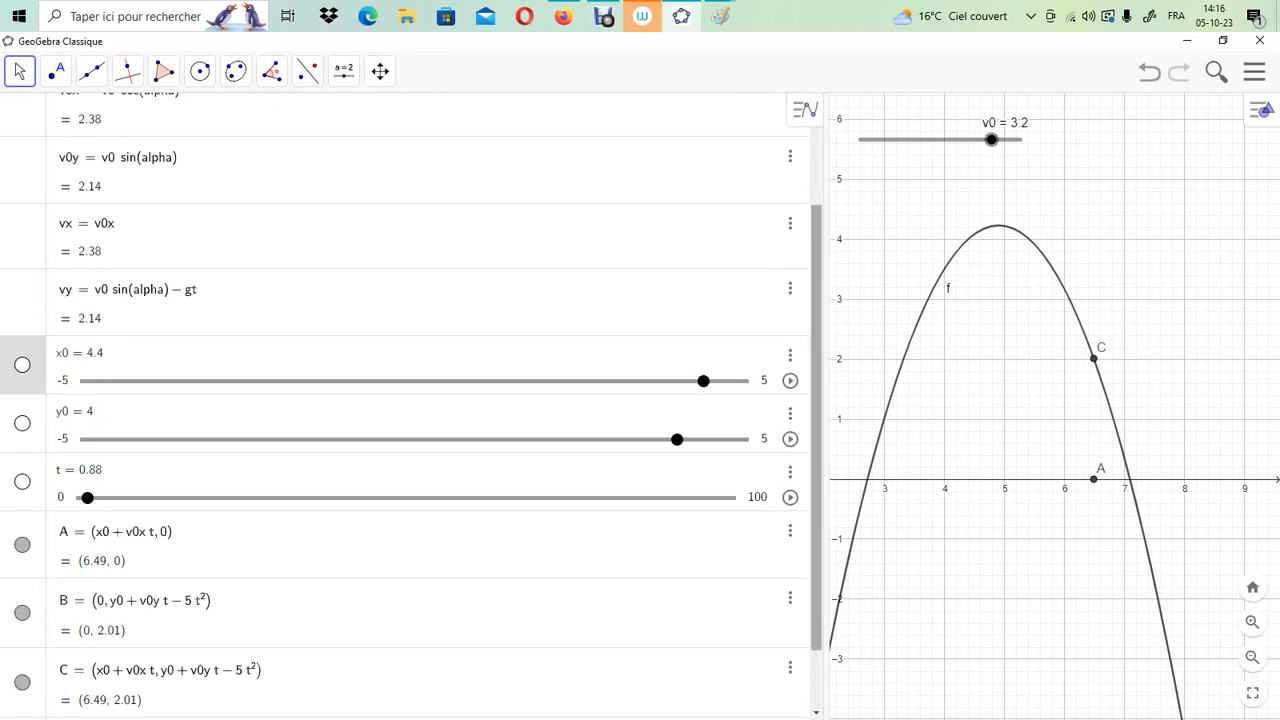
Widen the graphics view to about two thirds of the window so the origin and both axes fit beside the parabola
left_click_drag(816, 400, 816, 412)
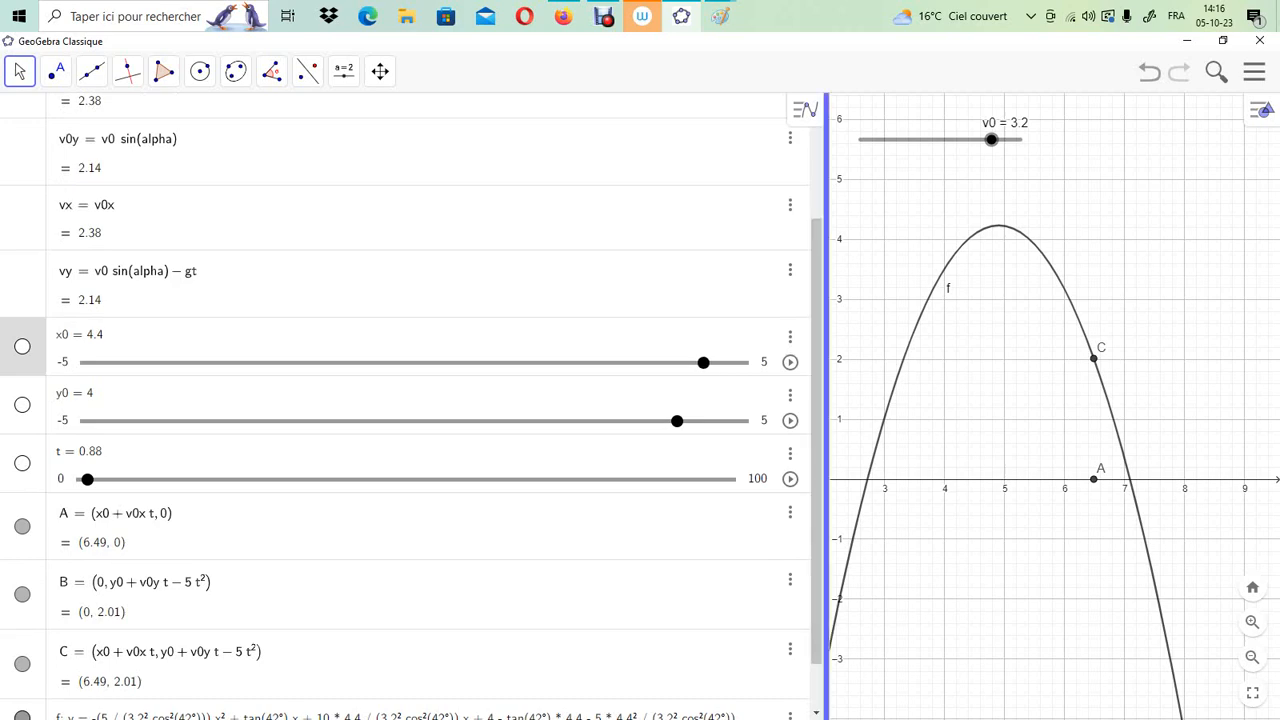
left_click_drag(826, 400, 415, 400)
left_click_drag(620, 400, 937, 359)
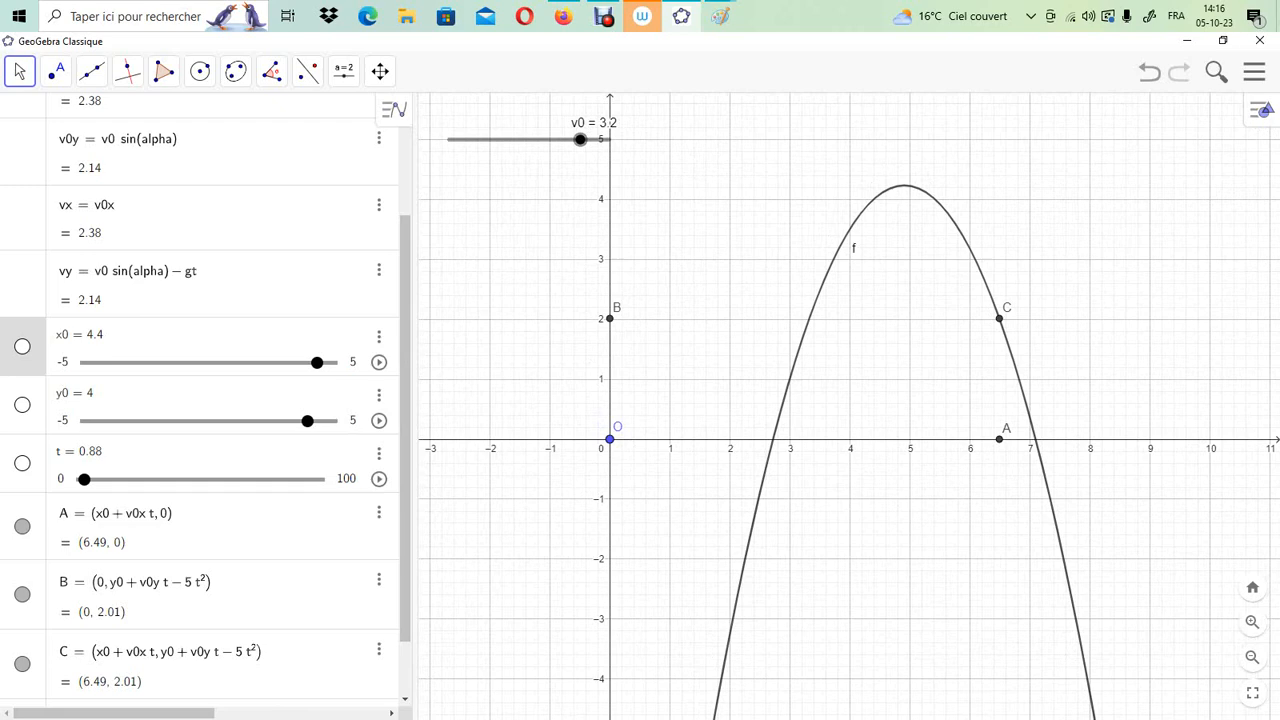
Add the launch point with coordinates (x0, y0) as a new algebra entry
scroll(200, 400, "down", 1)
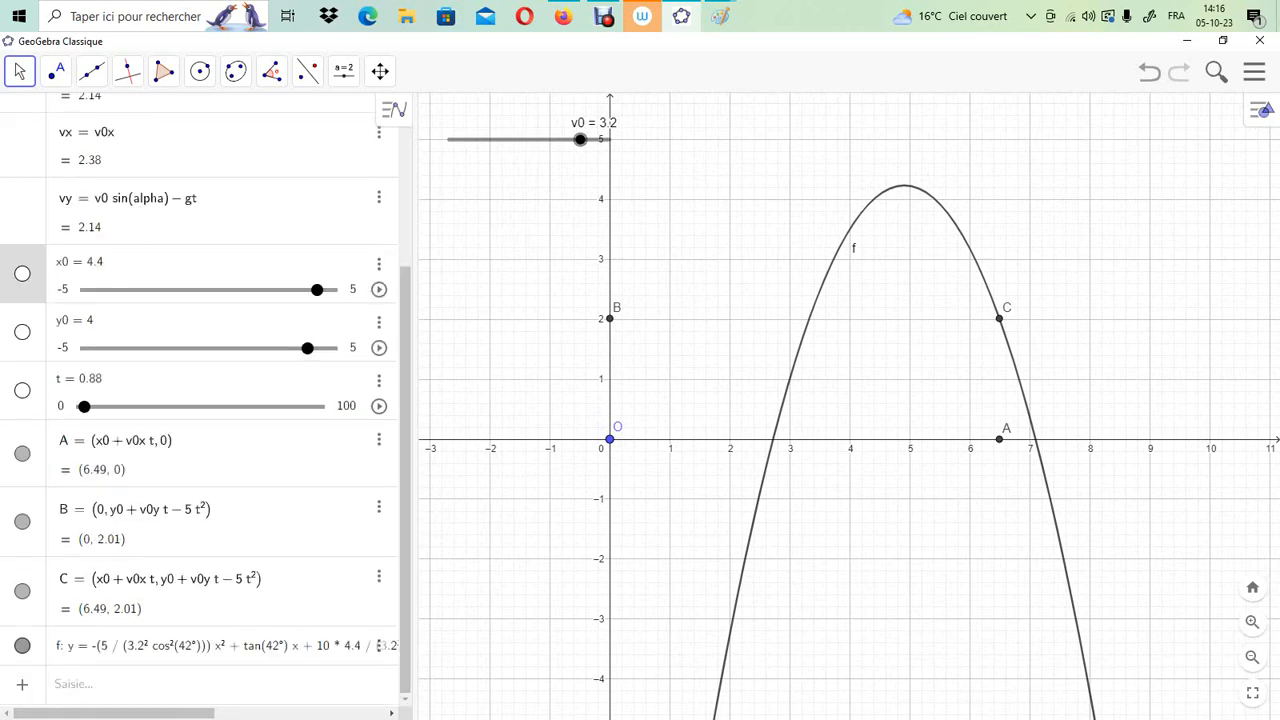
left_click(100, 684)
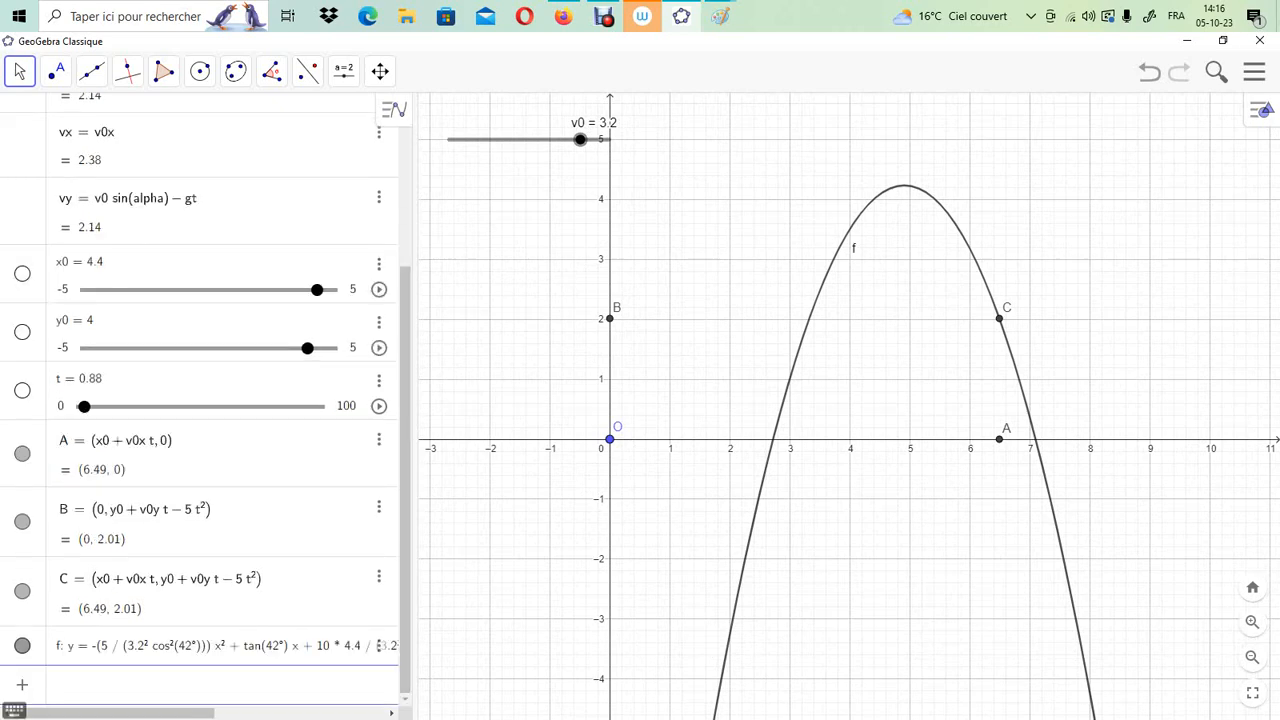
type("(x0, ")
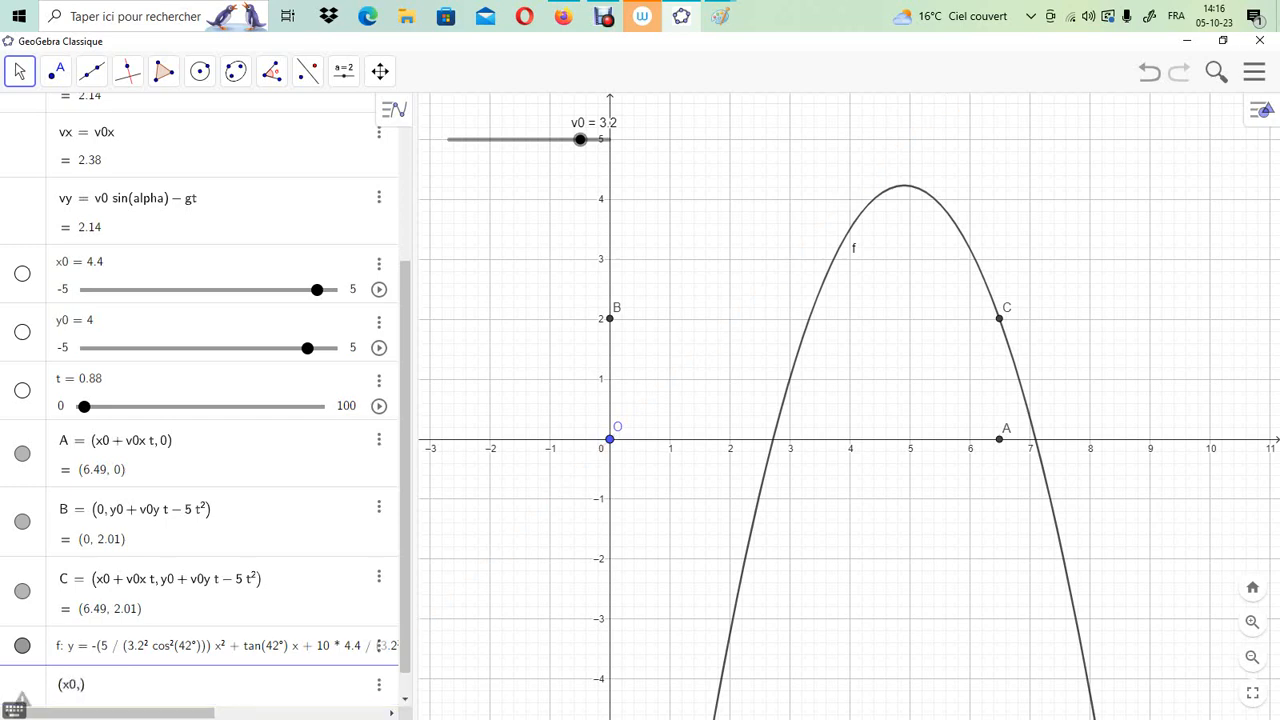
type("y0")
key("Return")
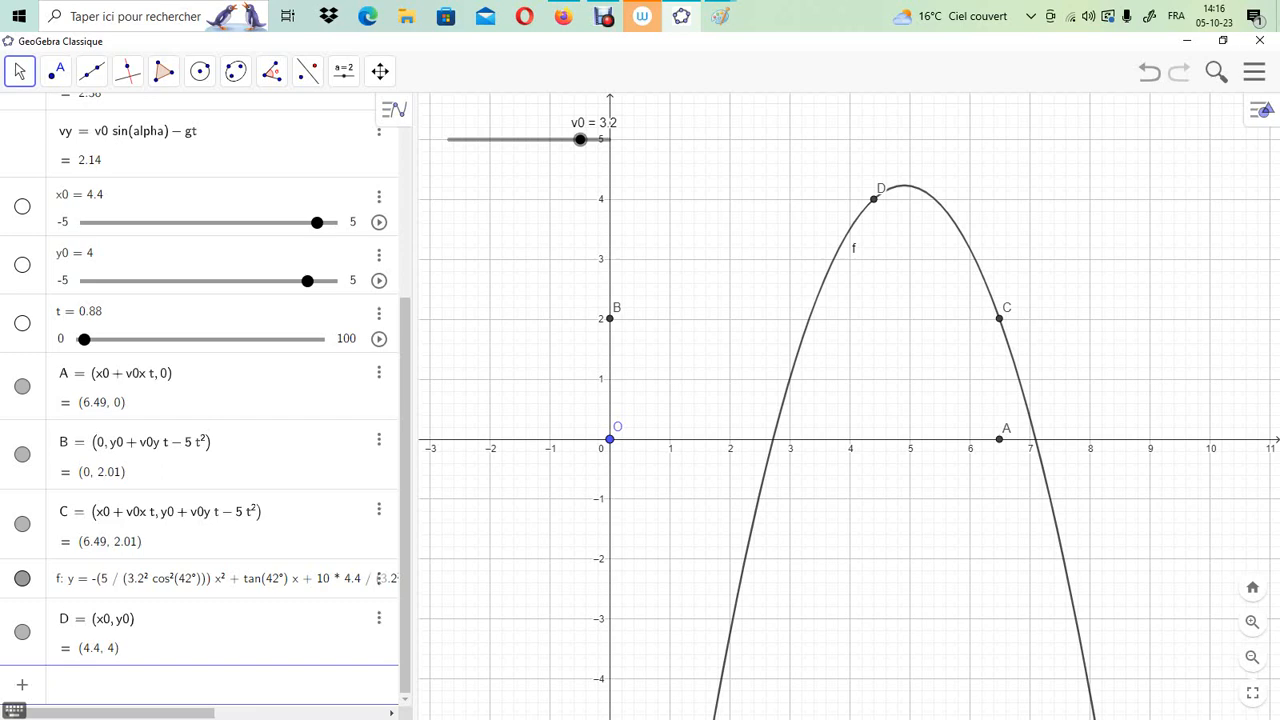
Plot the trajectory f only from the launch point onward with the conditional function si(x ≥ x0, f)
type("si")
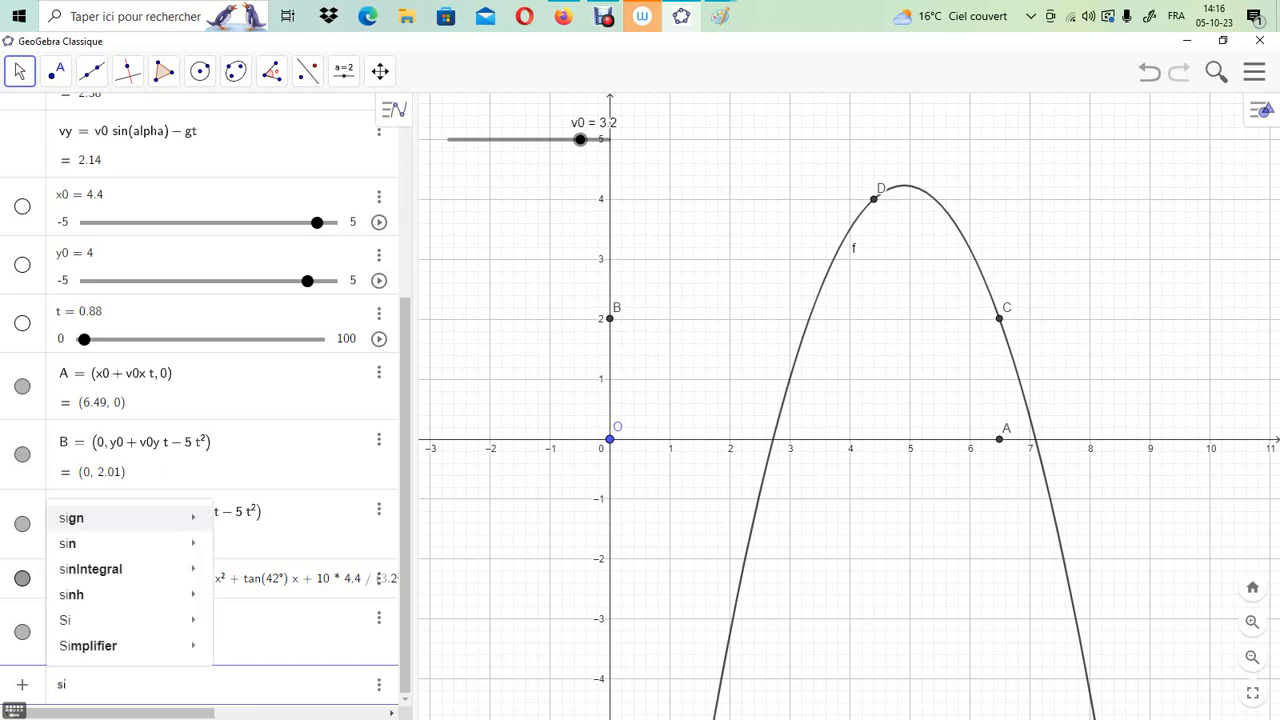
type("(")
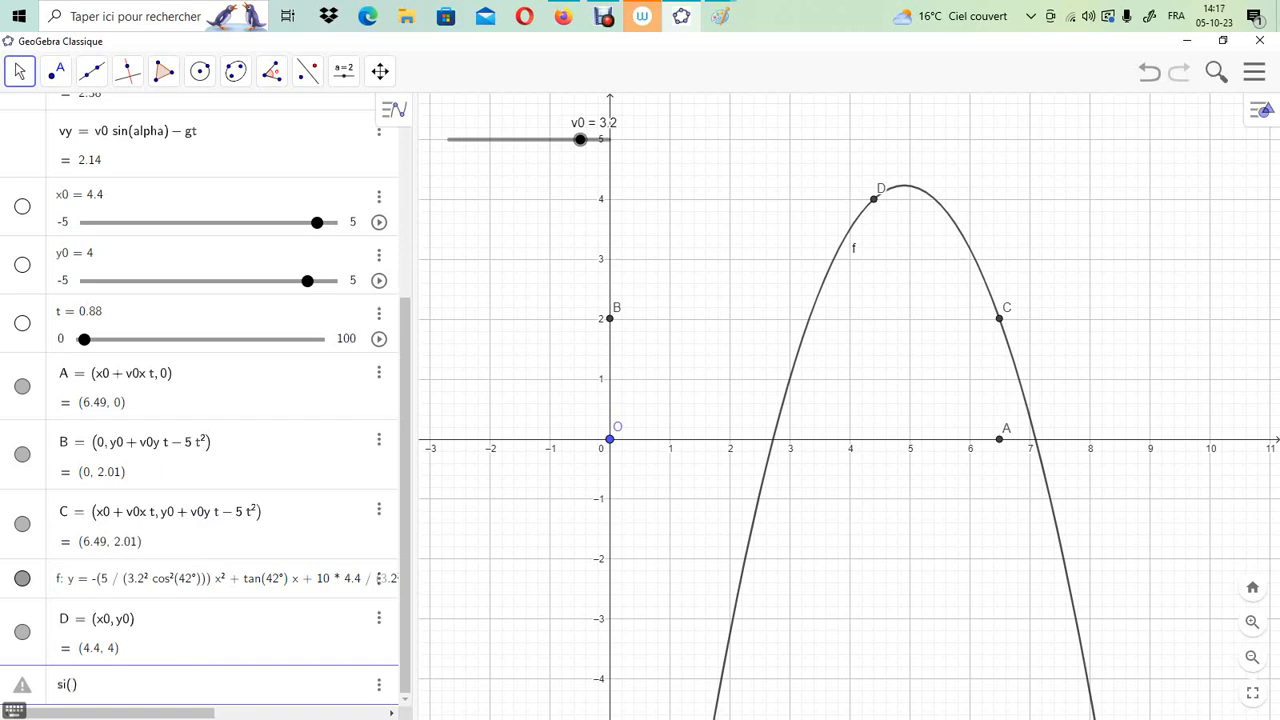
type("x")
type(">")
type("=")
type("x0")
type(",")
type("f")
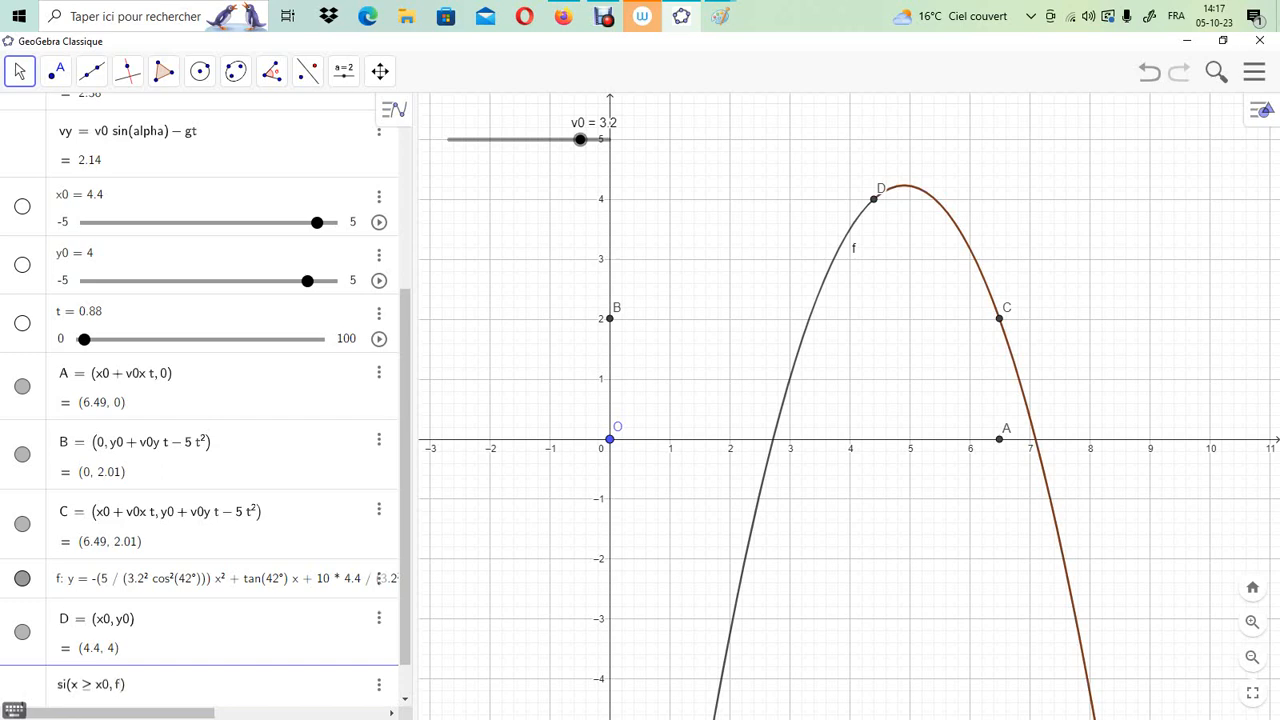
key("Return")
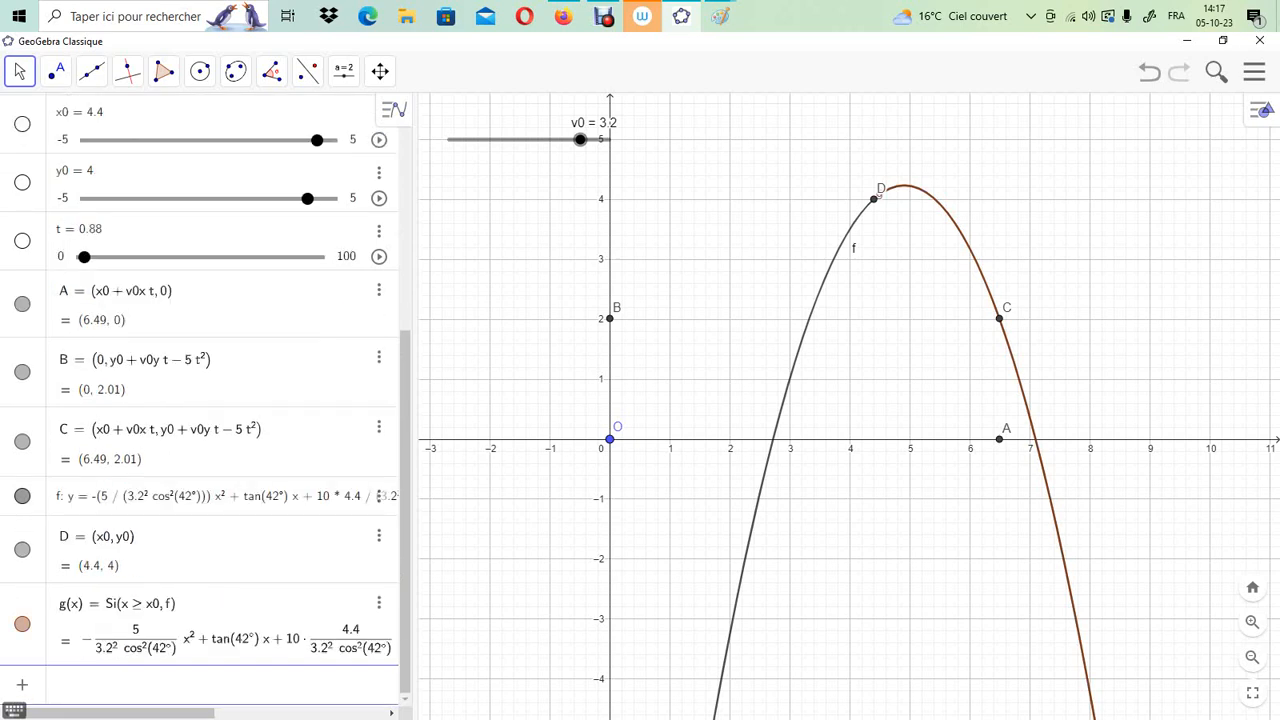
Hide the full parabola f so only the restricted trajectory is plotted
scroll(200, 400, "up", 2)
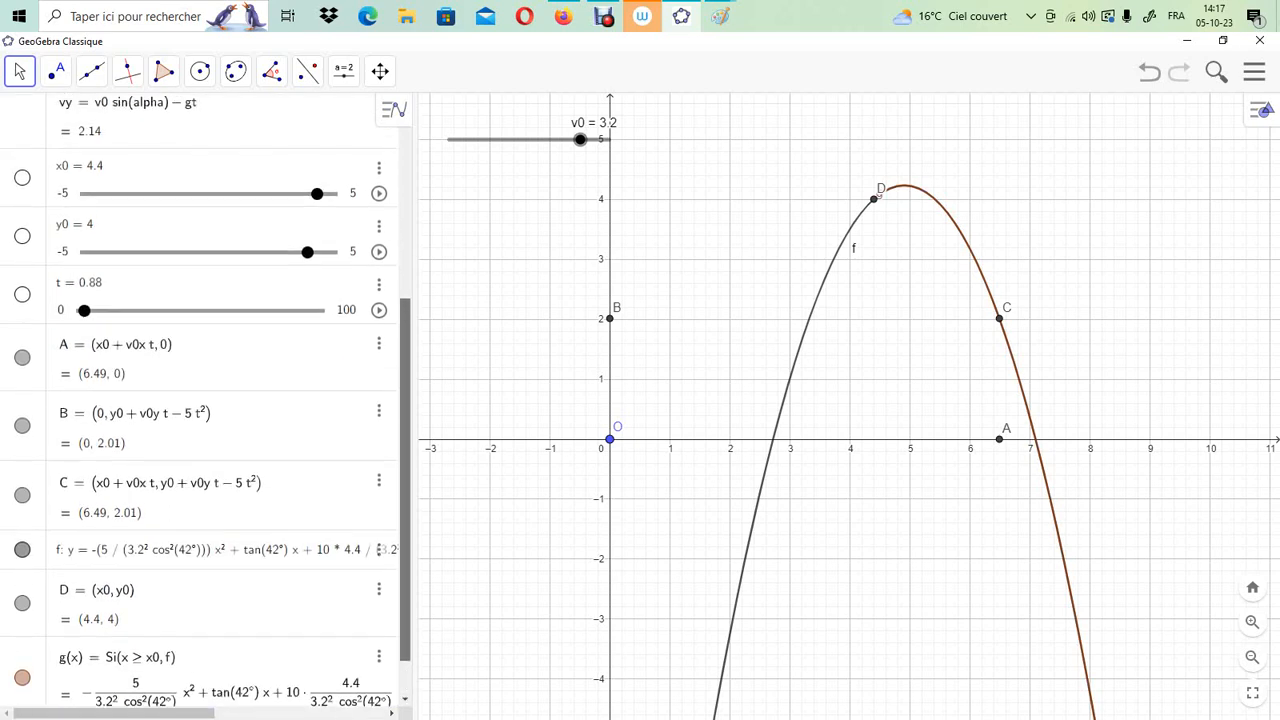
scroll(200, 400, "down", 2)
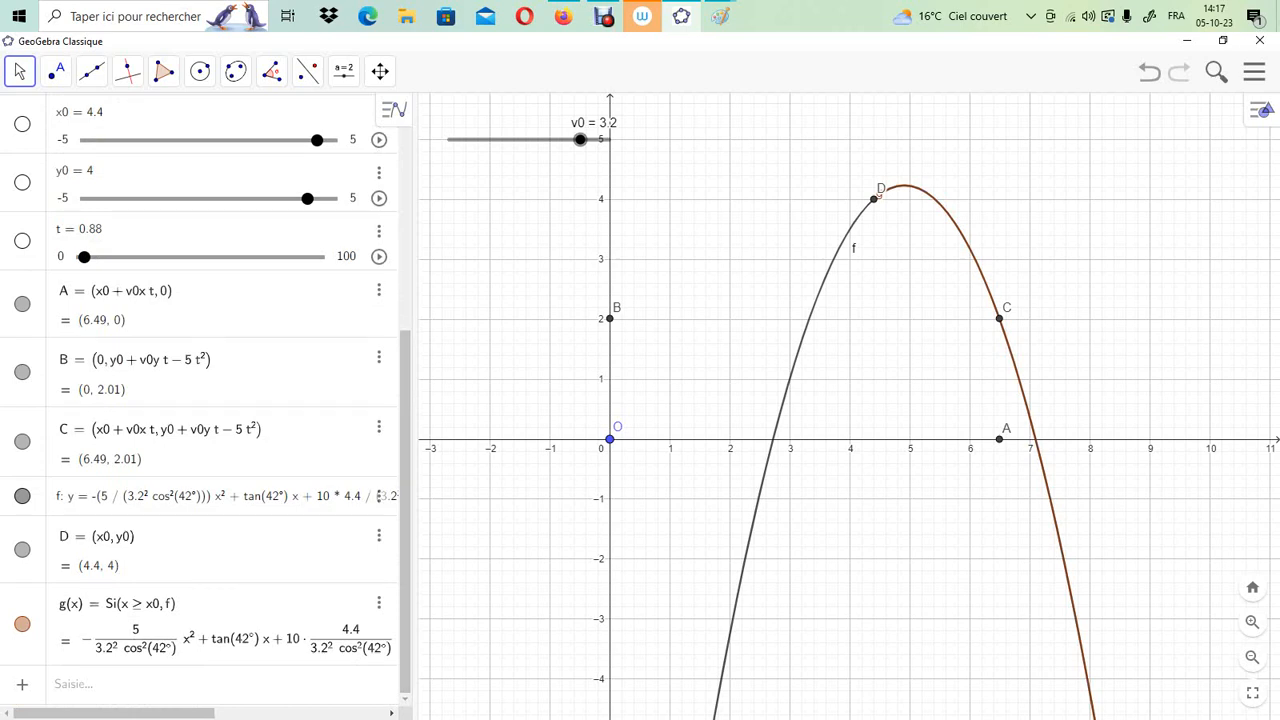
left_click(22, 496)
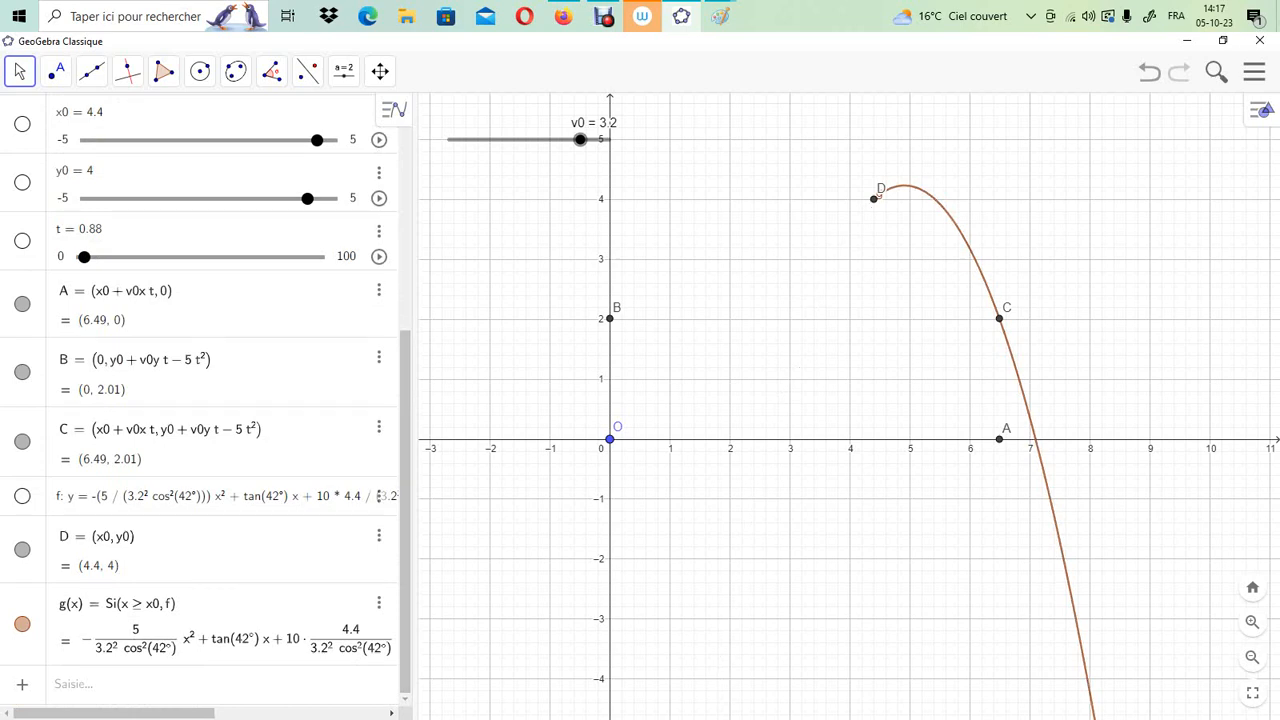
Set the initial abscissa x0 to 0.9
scroll(200, 400, "up", 8)
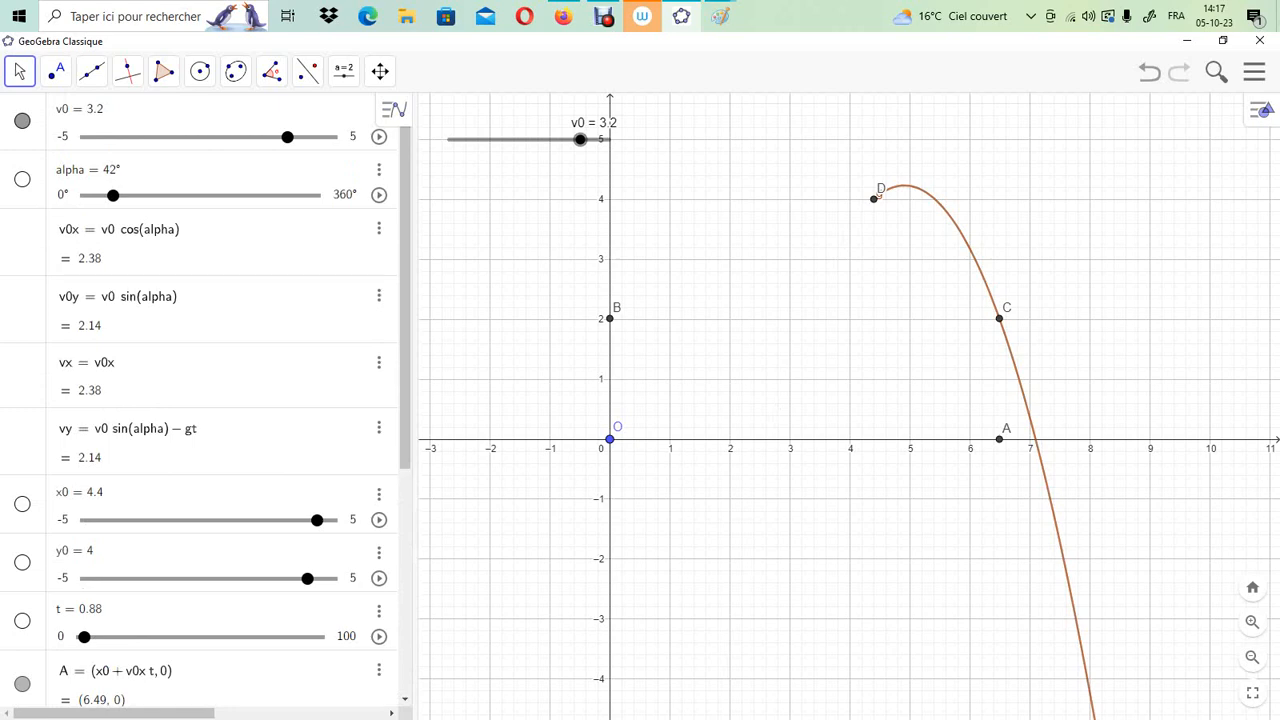
left_click_drag(316, 520, 231, 520)
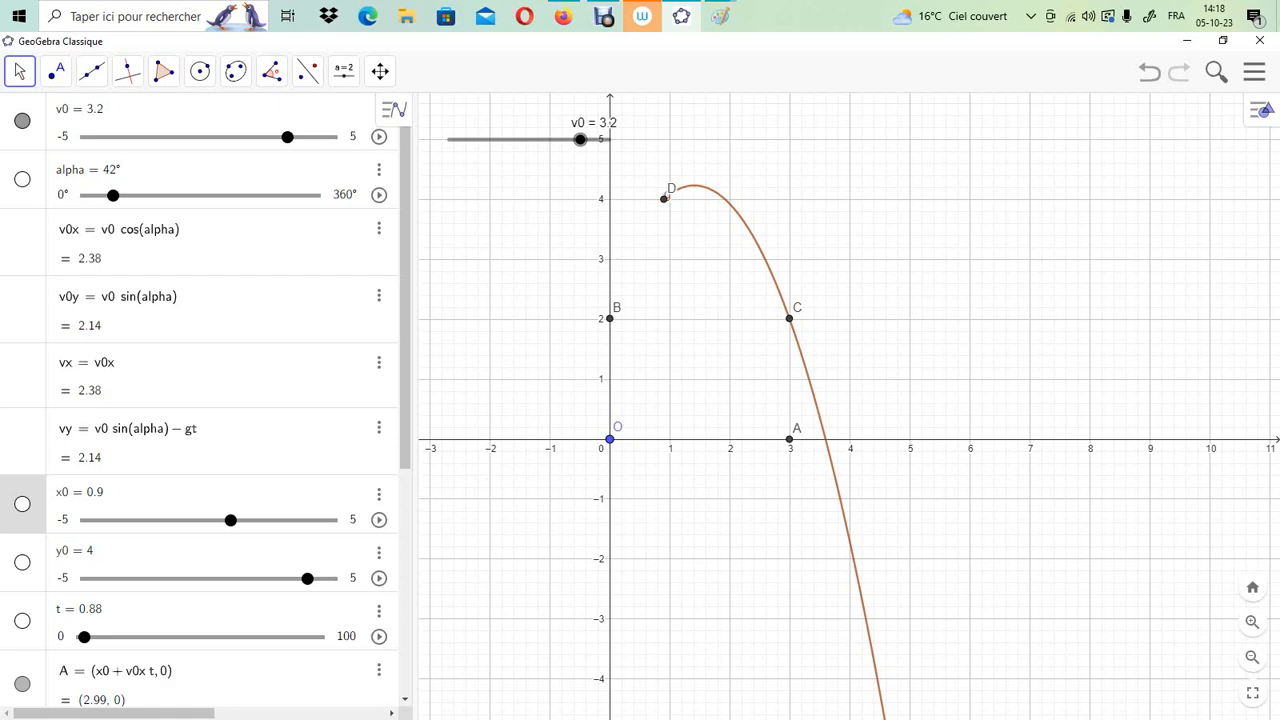
Switch to the Paint drawing with equations (1) and (2) and delete the expanded y equation below them
left_click(720, 16)
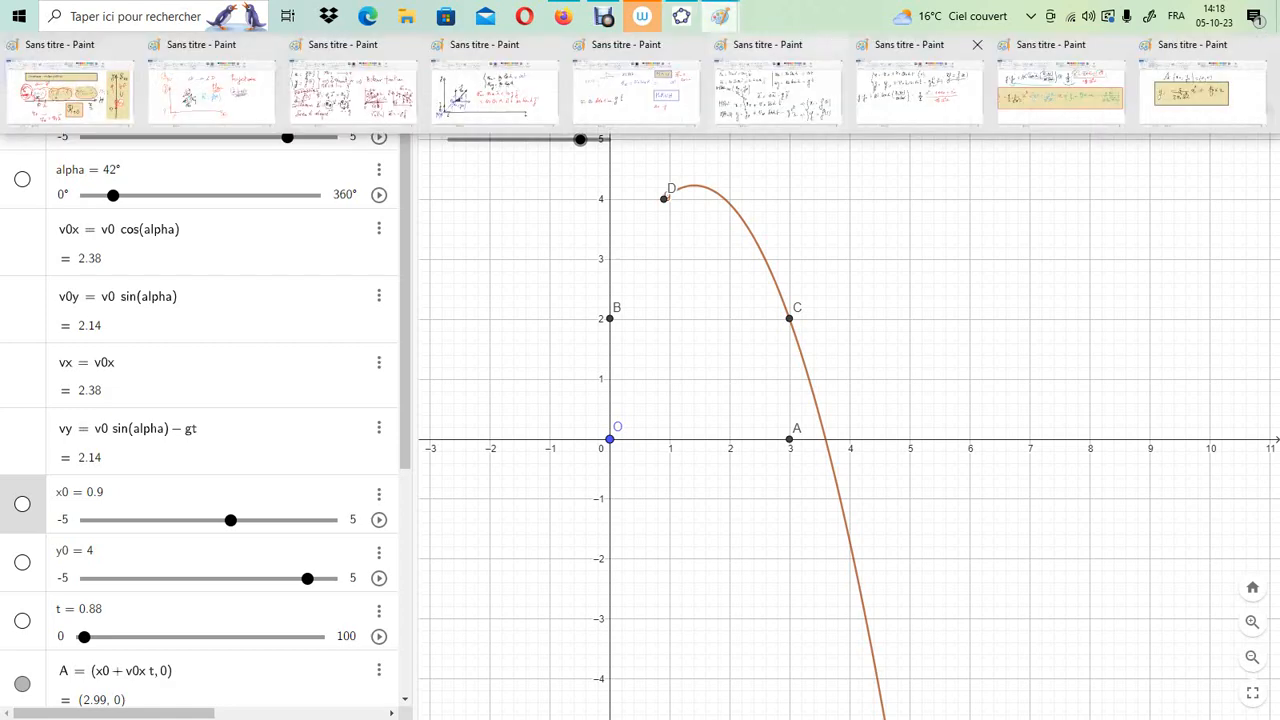
left_click(918, 92)
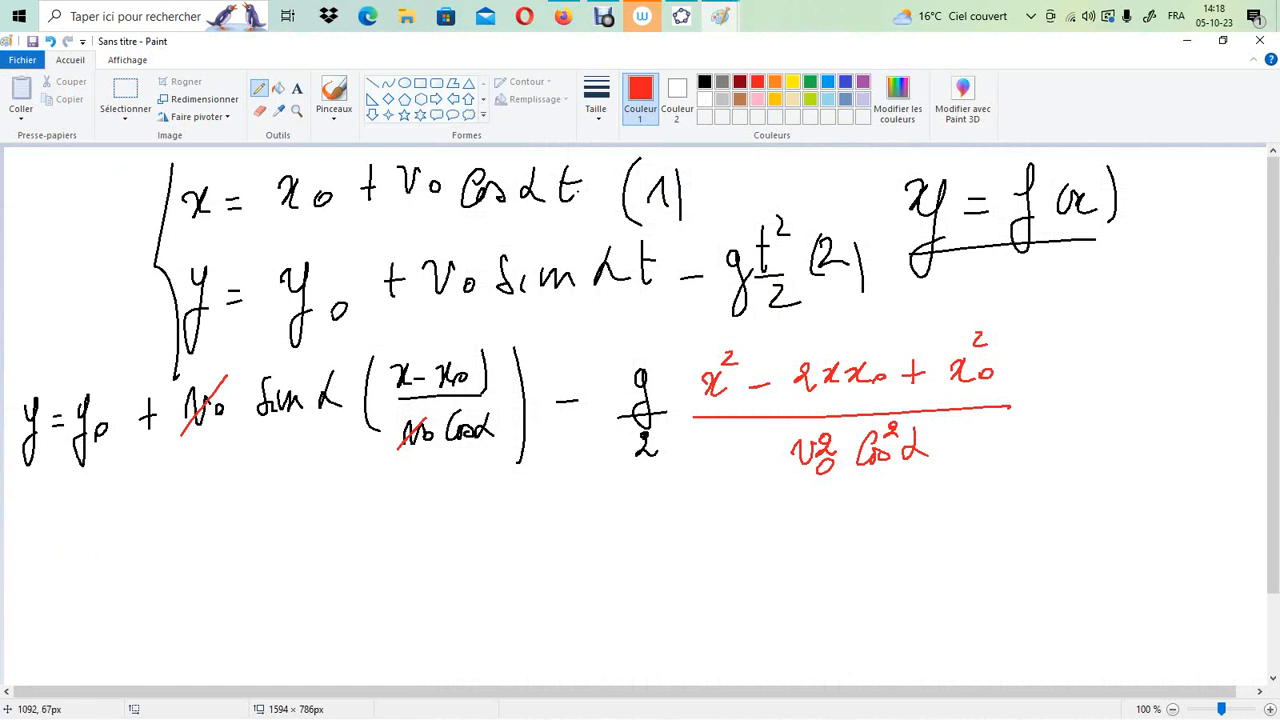
left_click(125, 95)
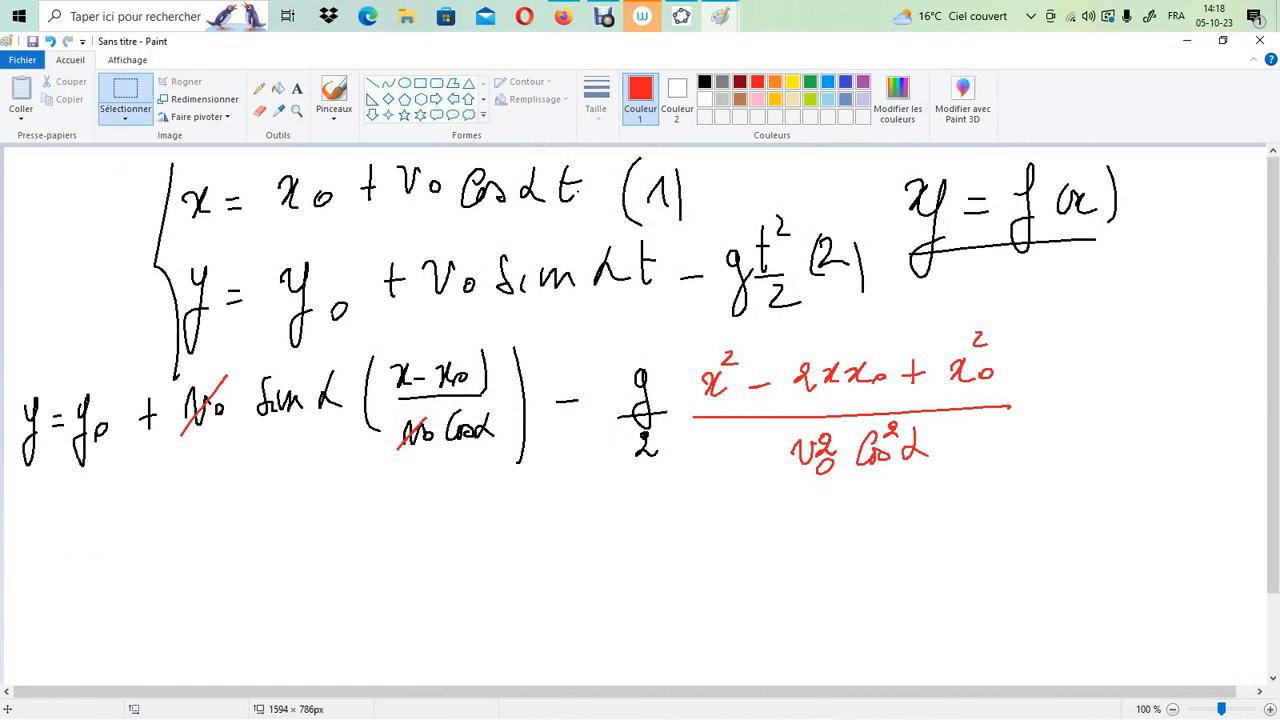
left_click_drag(14, 366, 1266, 577)
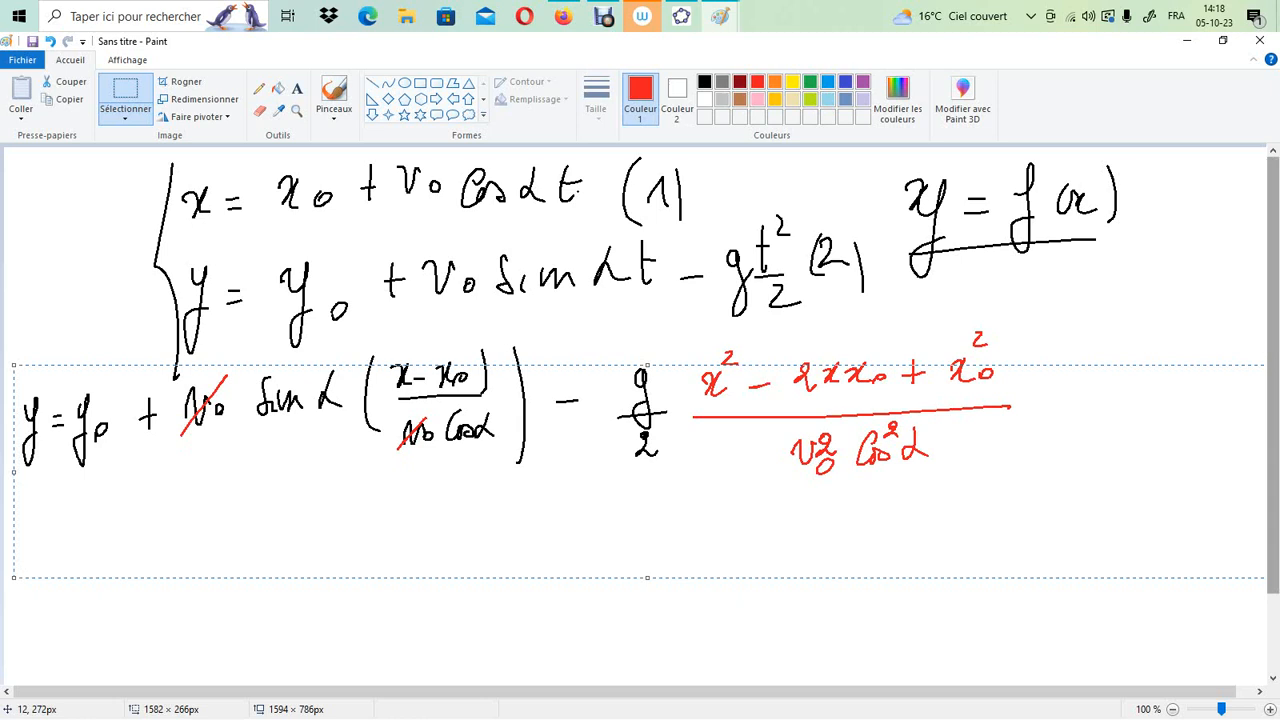
key("Delete")
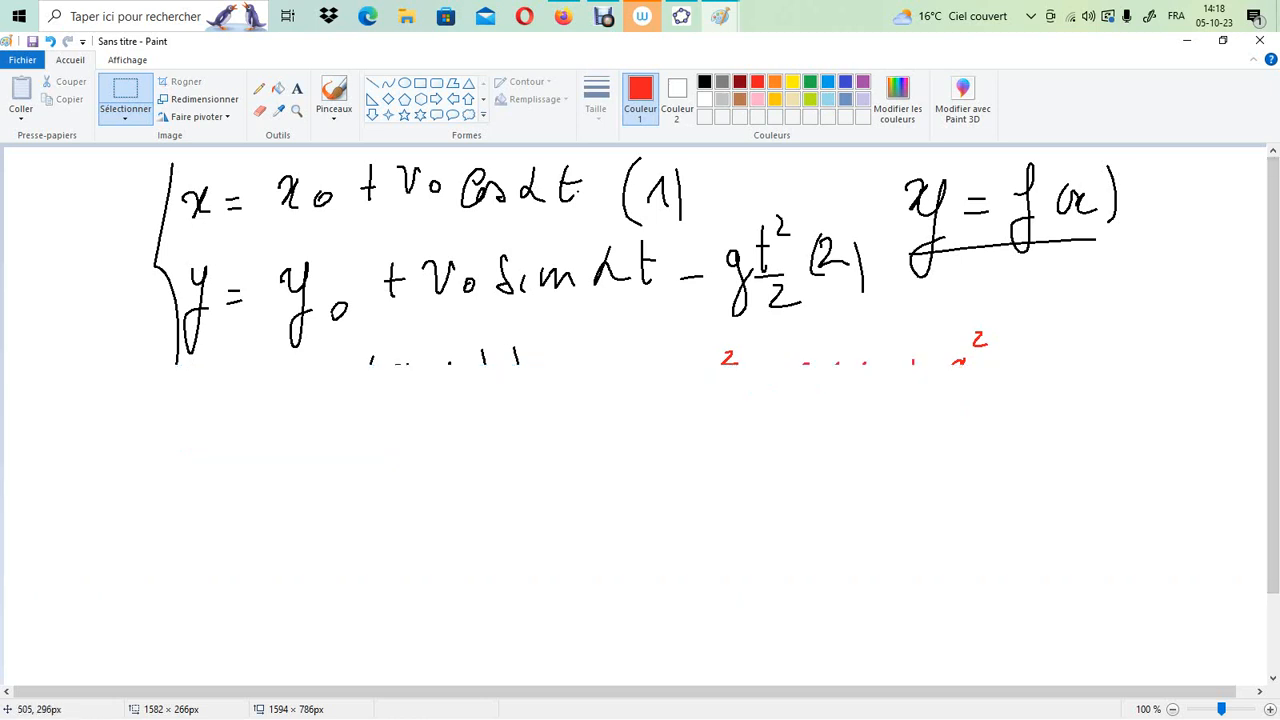
left_click_drag(372, 337, 1086, 521)
key("Delete")
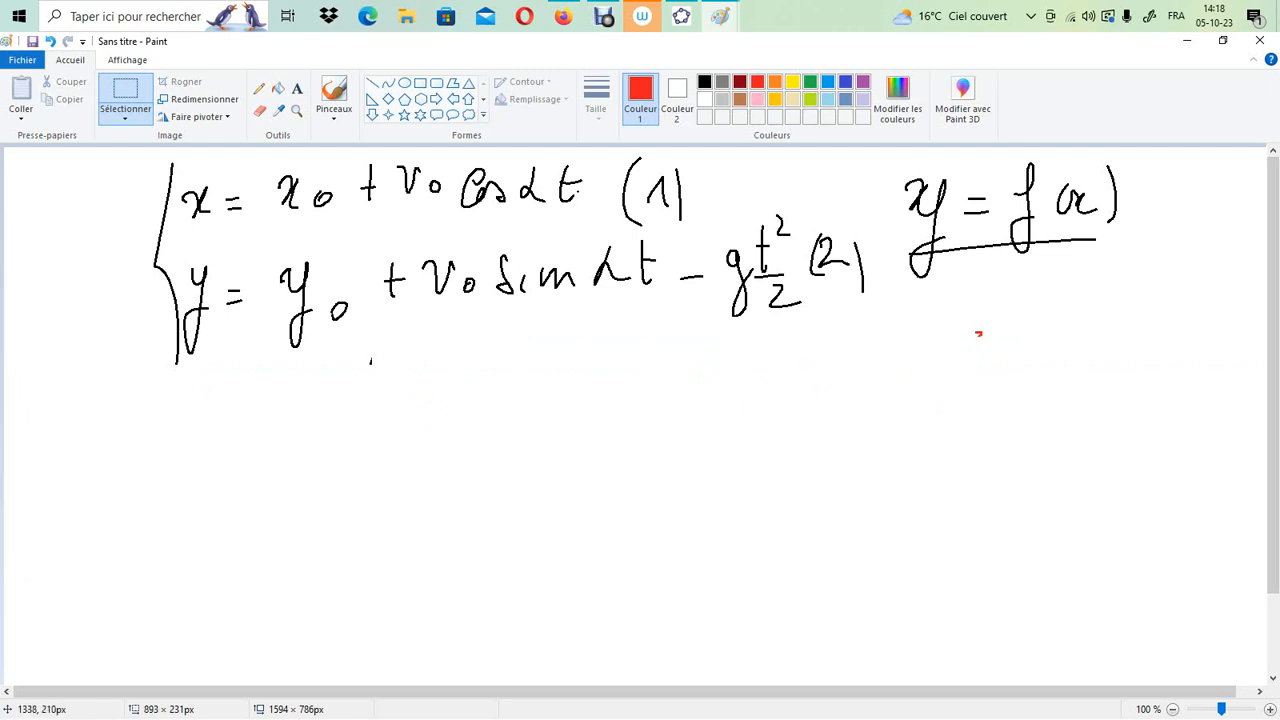
Move the handwritten y = f(x) expression into the empty area below the two parametric equations
left_click_drag(872, 172, 1152, 290)
left_click_drag(1111, 245, 507, 539)
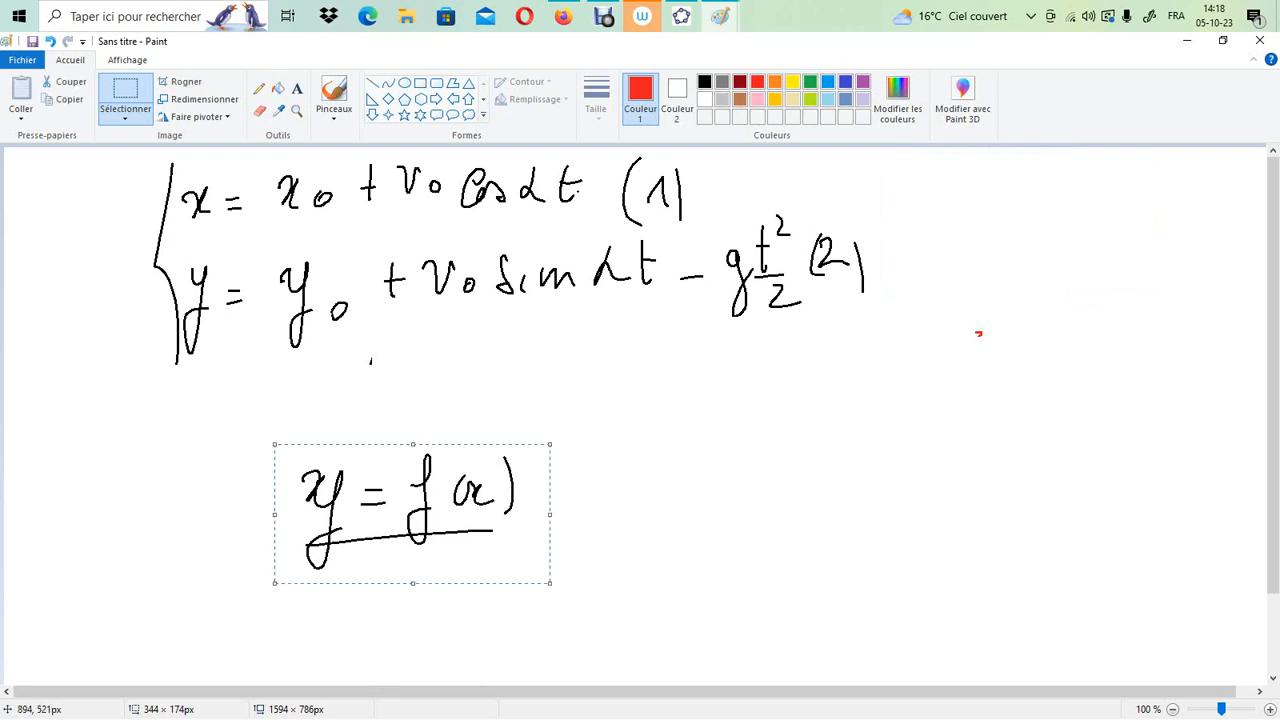
left_click(720, 567)
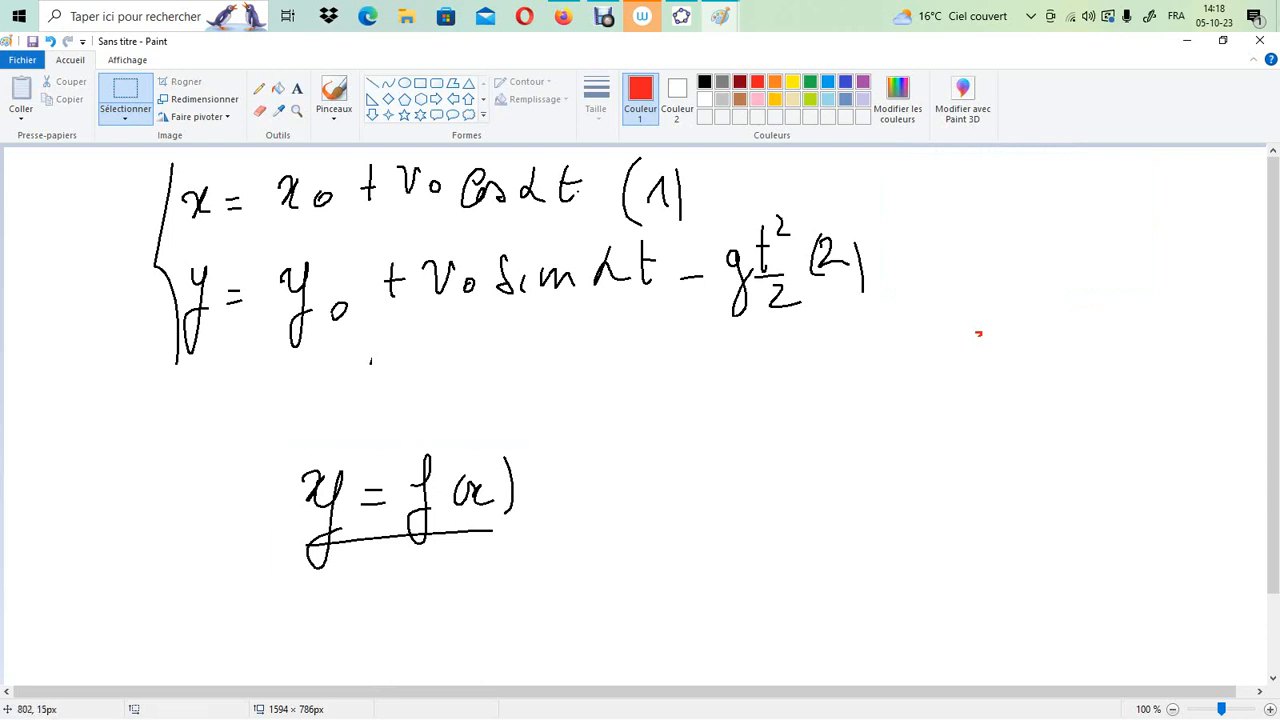
Review the boxed general trajectory equation and the special case (x0; y0) = (0, 0) in the Paint drawings
mouse_move(720, 16)
left_click(920, 92)
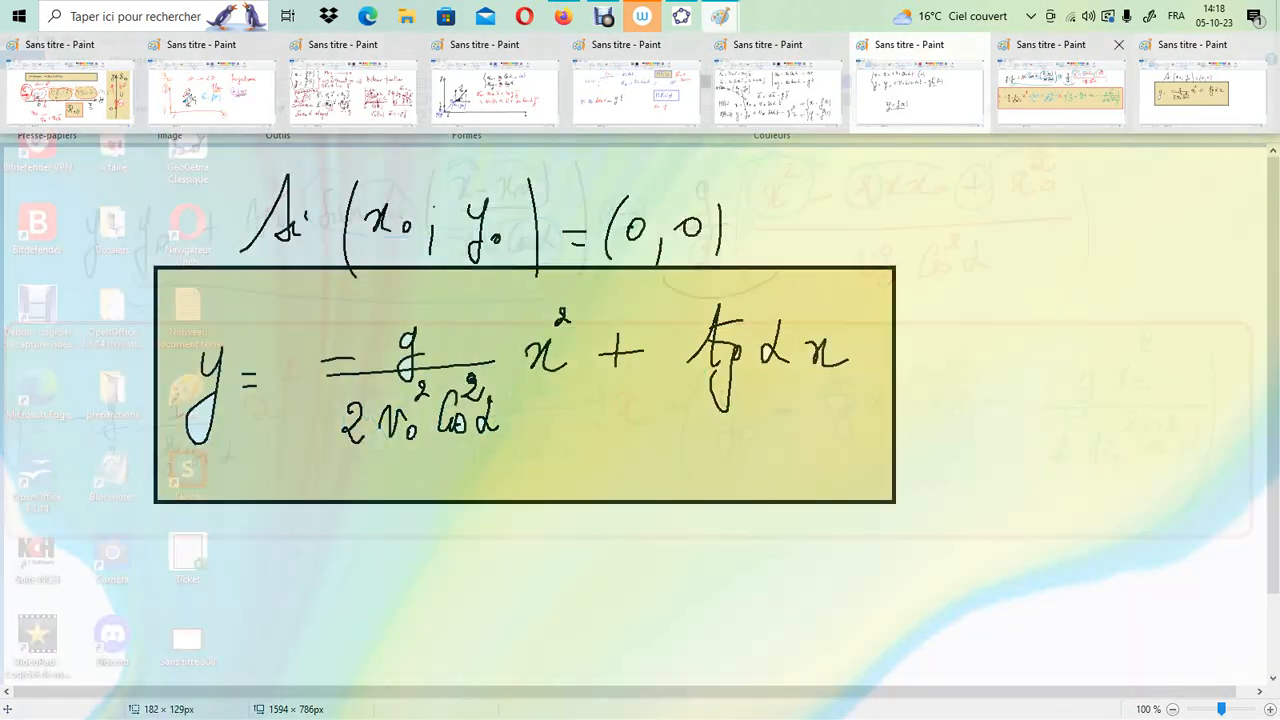
left_click(1060, 92)
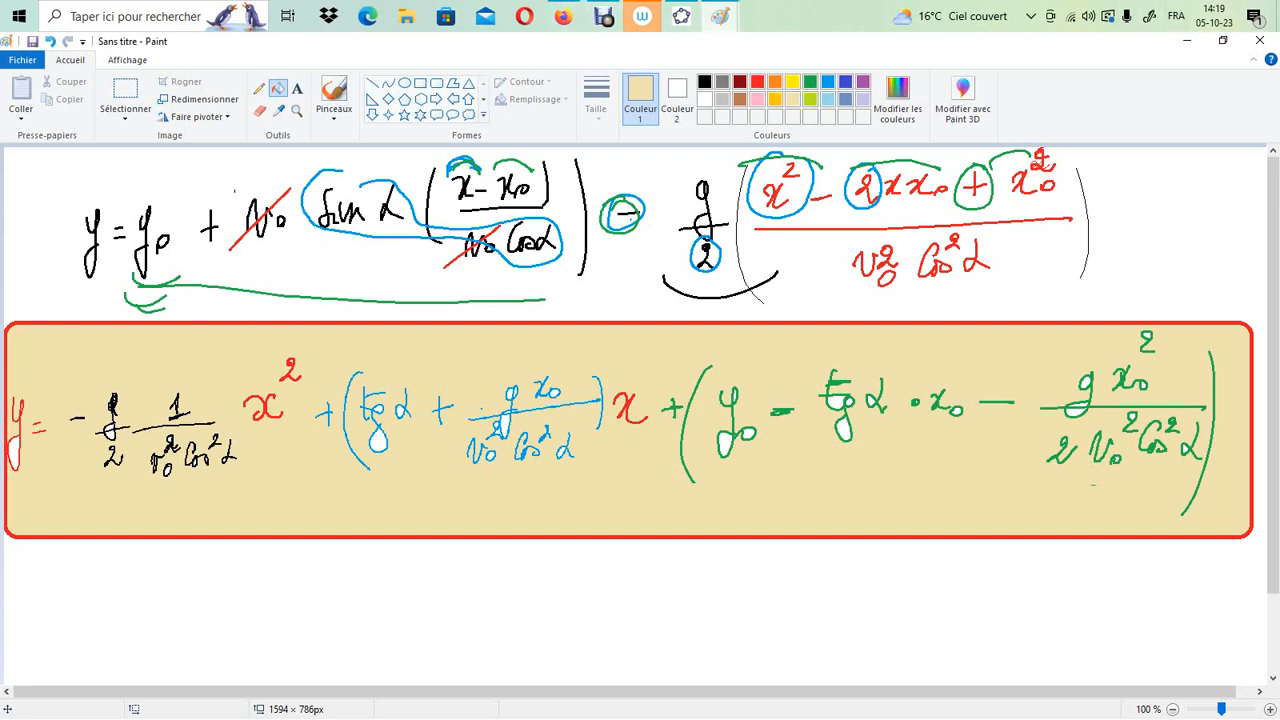
left_click(1210, 75)
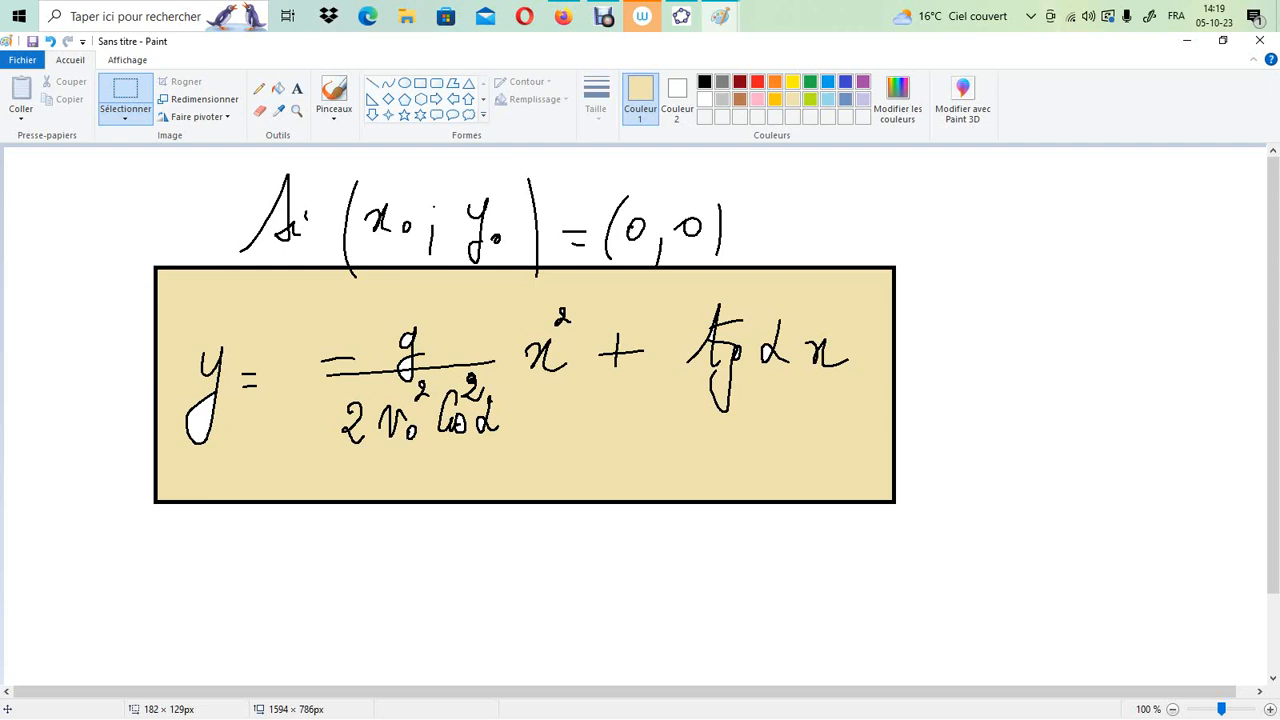
Switch to GeoGebra and place the launch point at the origin by setting x0 to 0 and y0 to 0
left_click(681, 16)
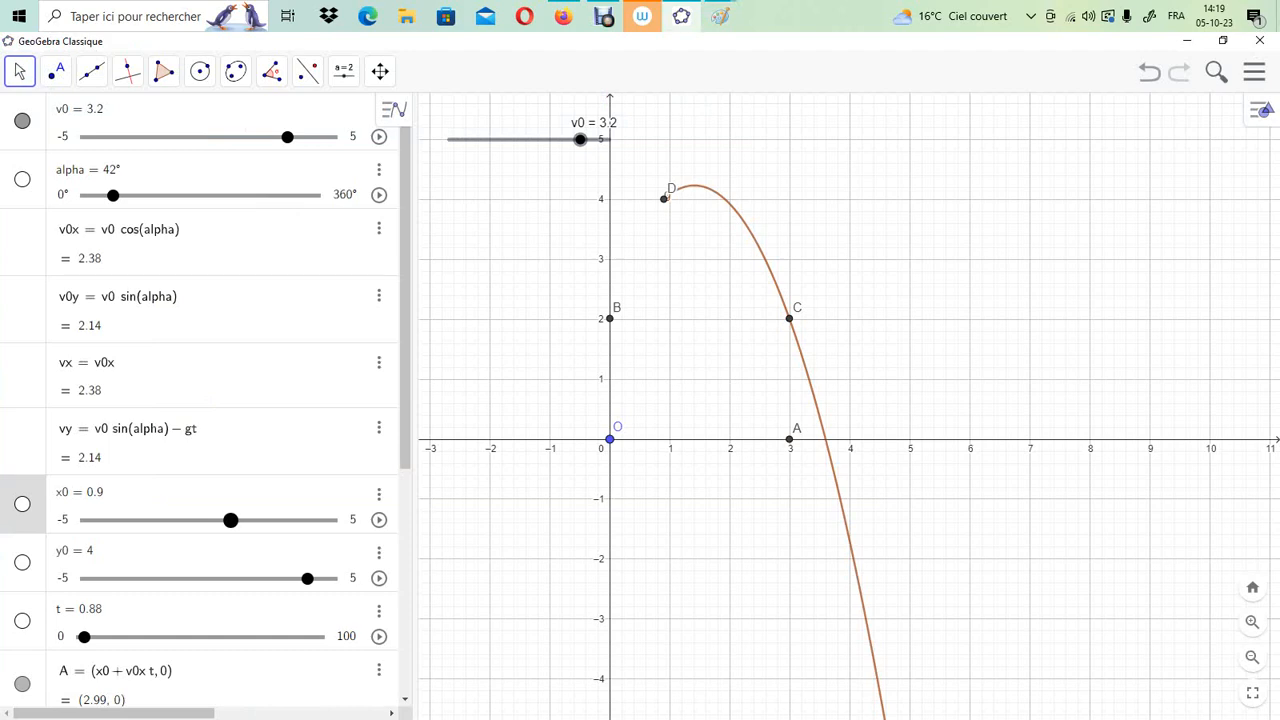
left_click_drag(230, 520, 208, 520)
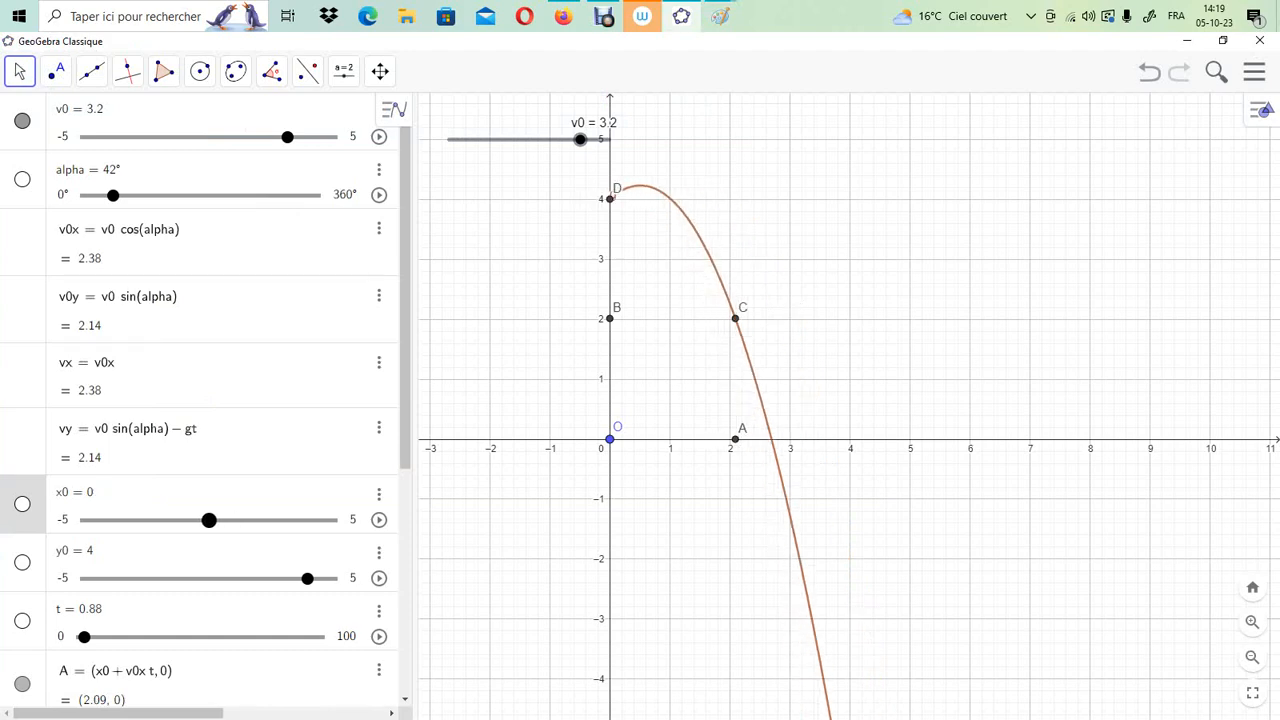
left_click_drag(307, 578, 208, 578)
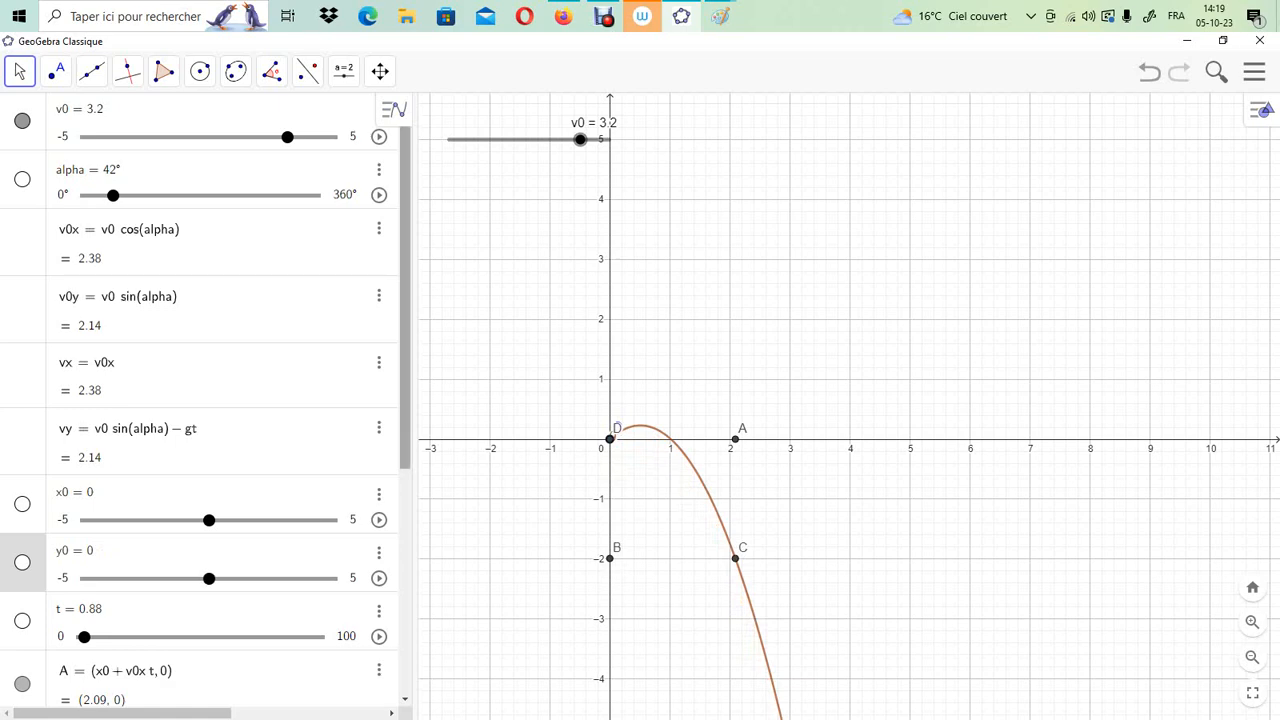
Find the points where the trajectory meets the x-axis with a new entry racine(f)
scroll(379, 495, "down", 6)
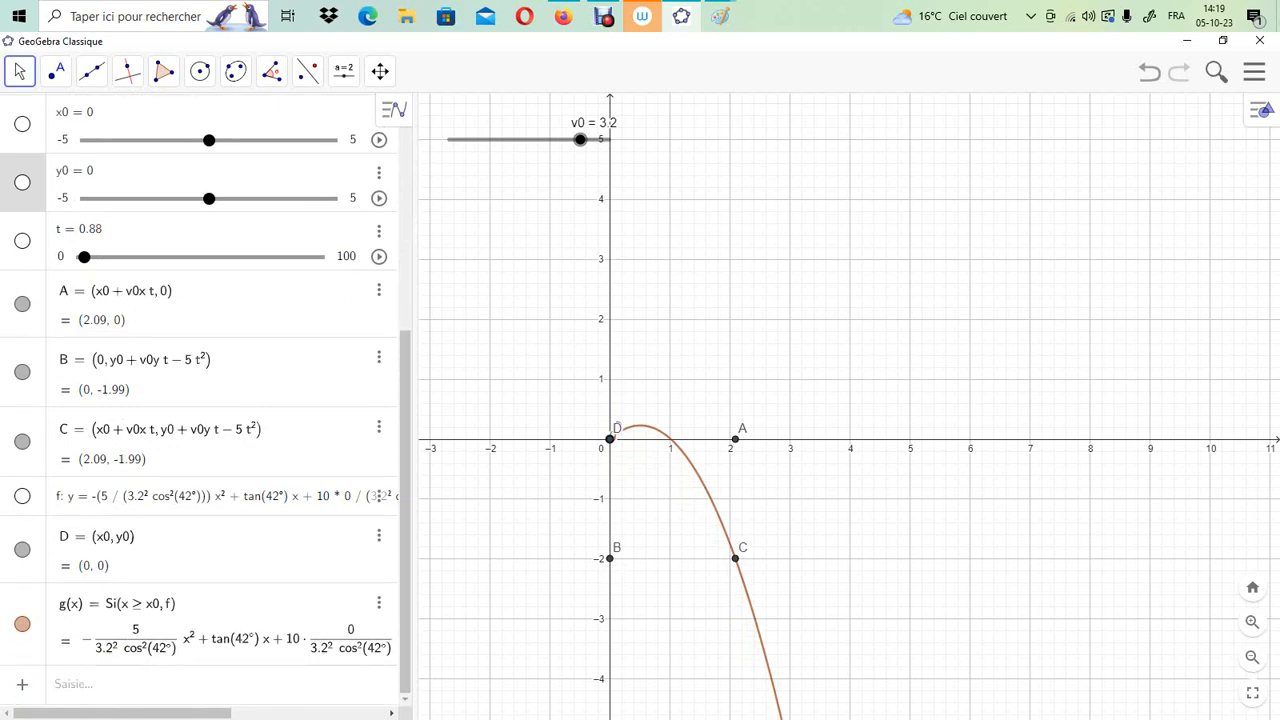
left_click(110, 684)
type("r")
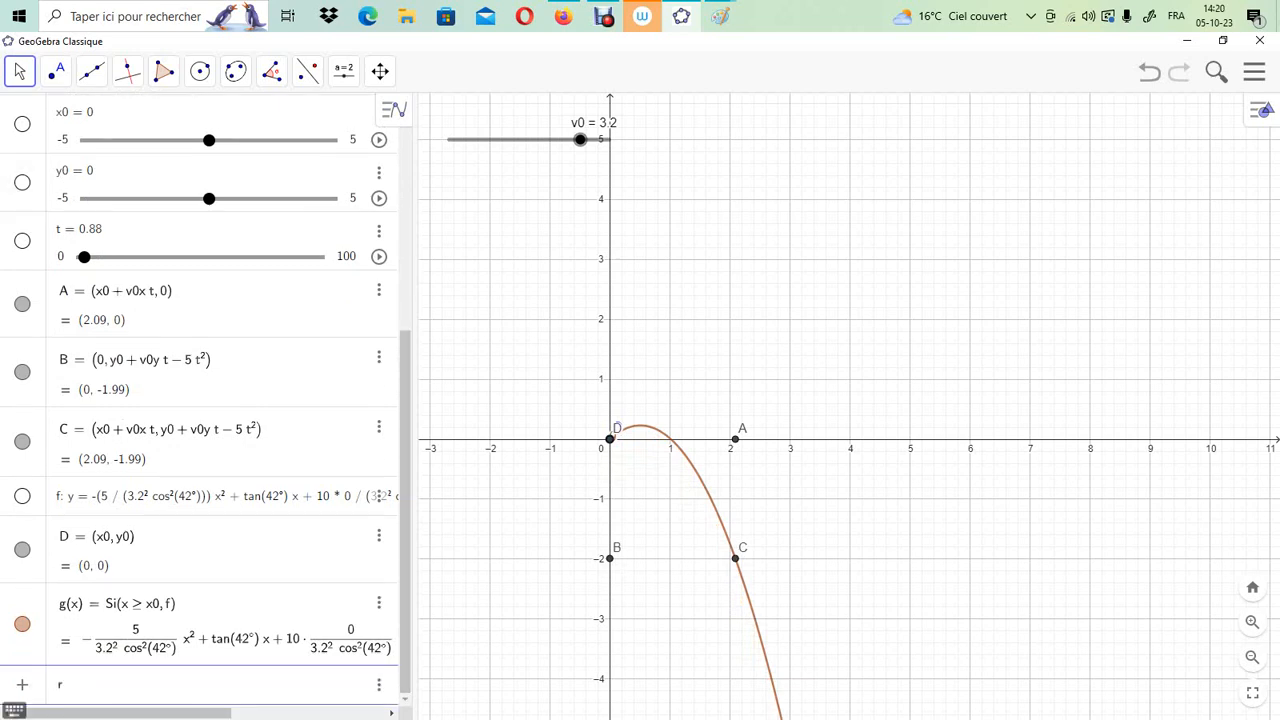
type("aci")
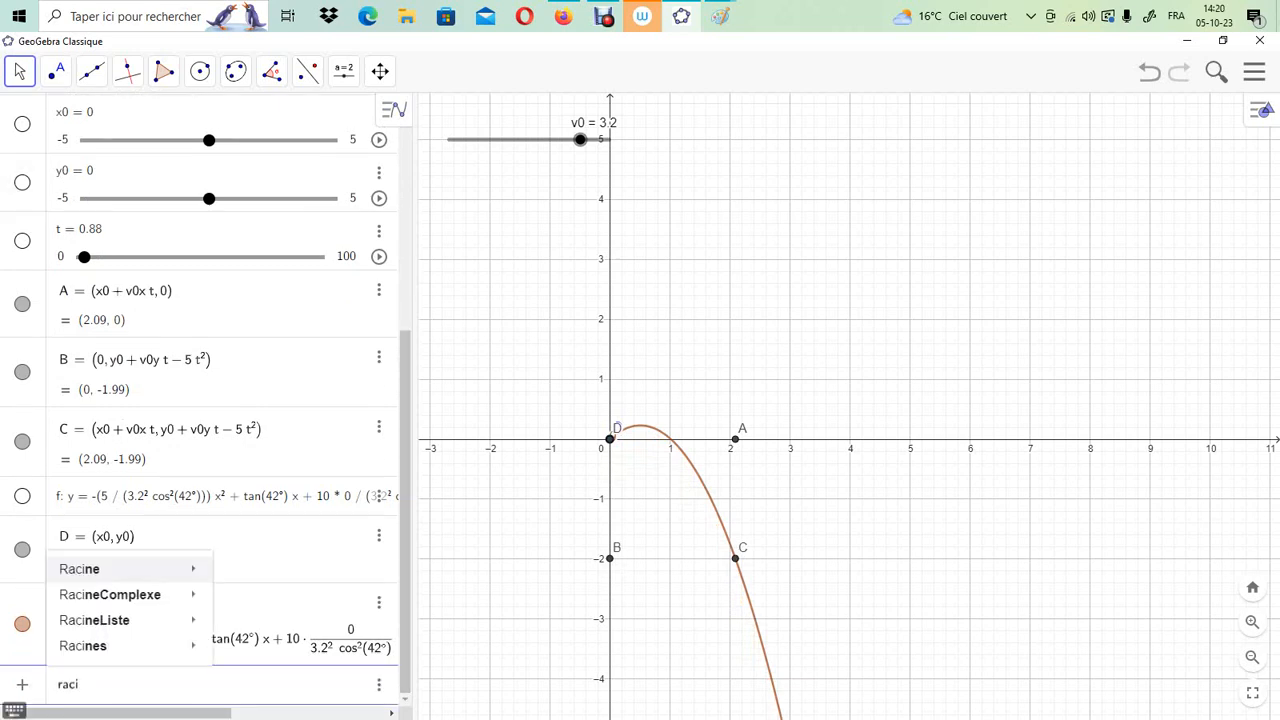
type("ne")
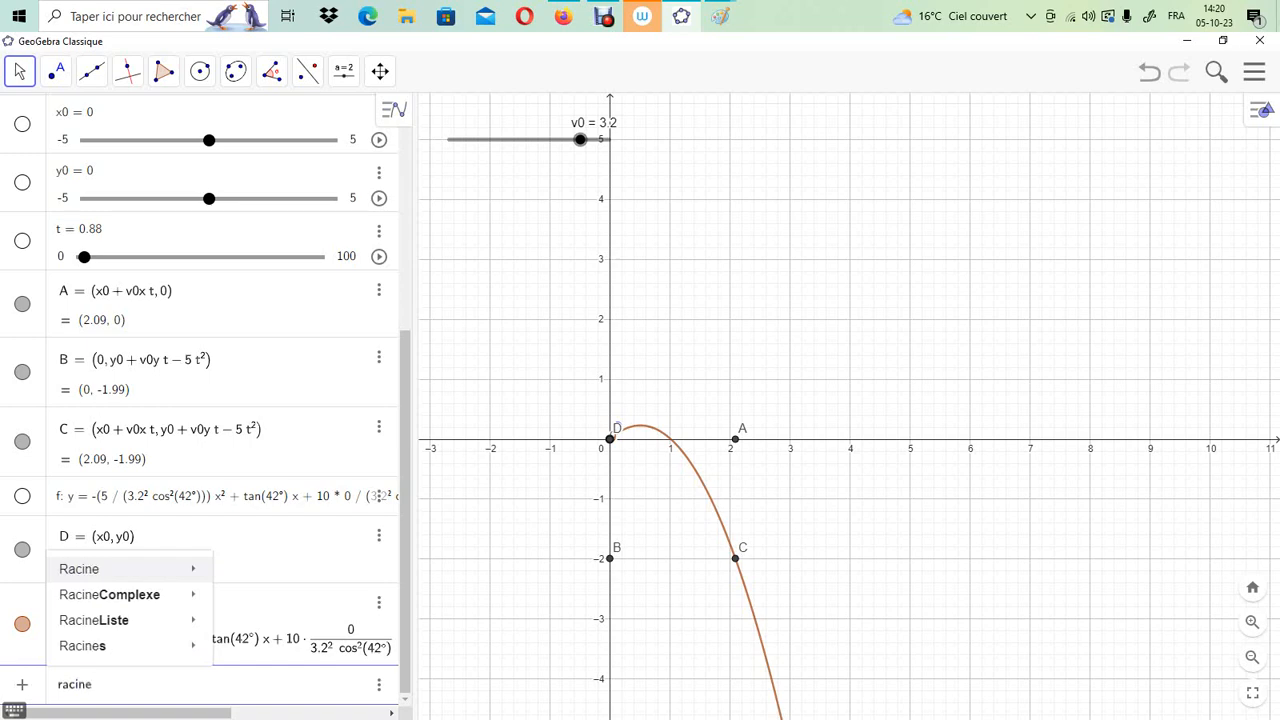
type("(")
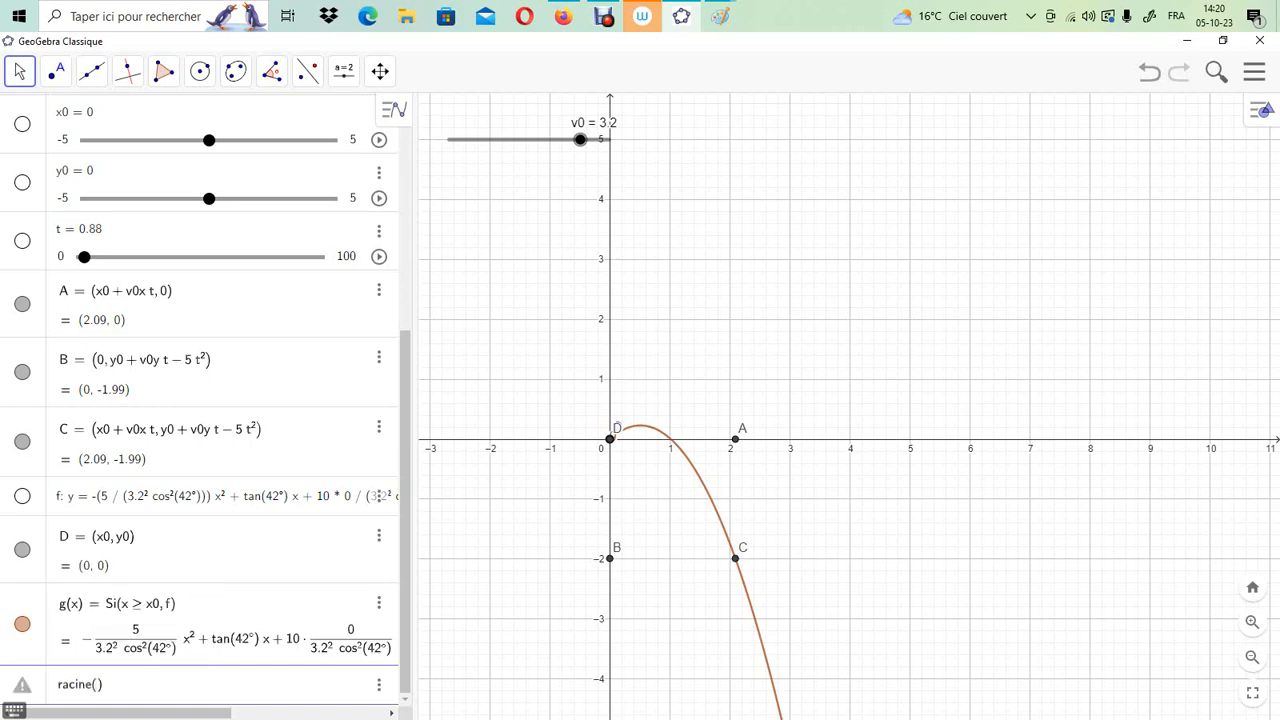
type("f")
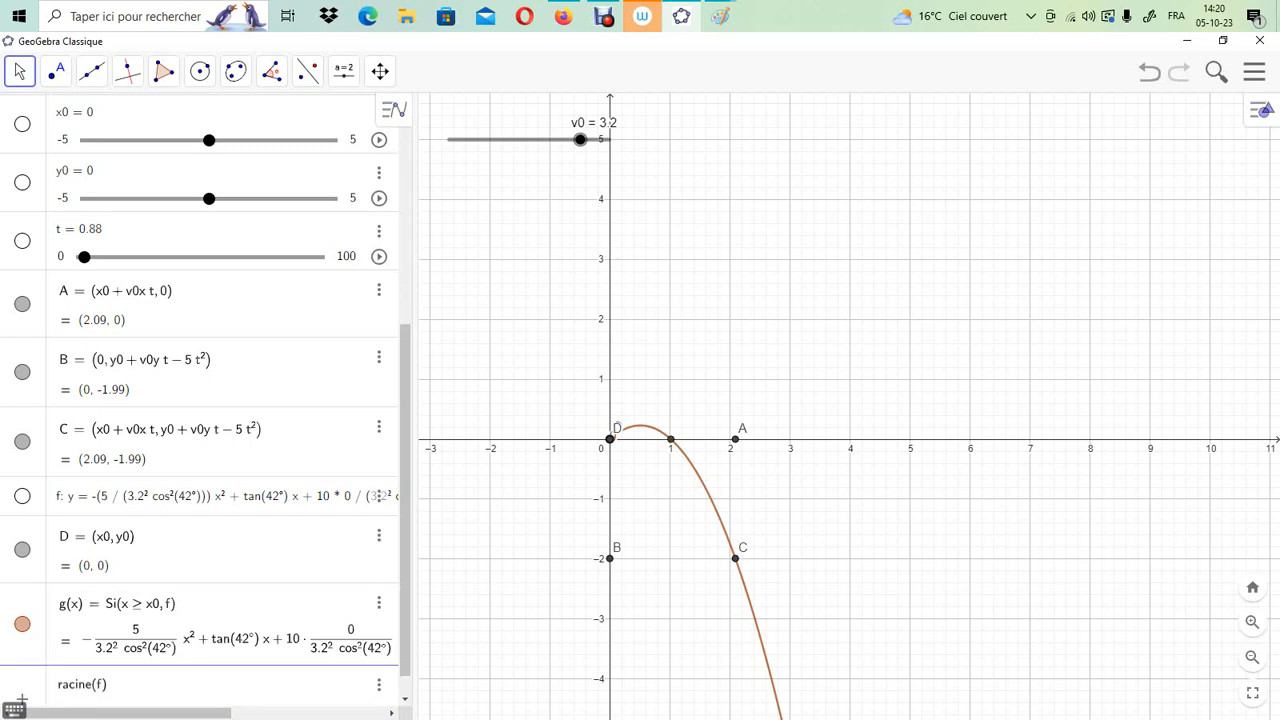
key("Return")
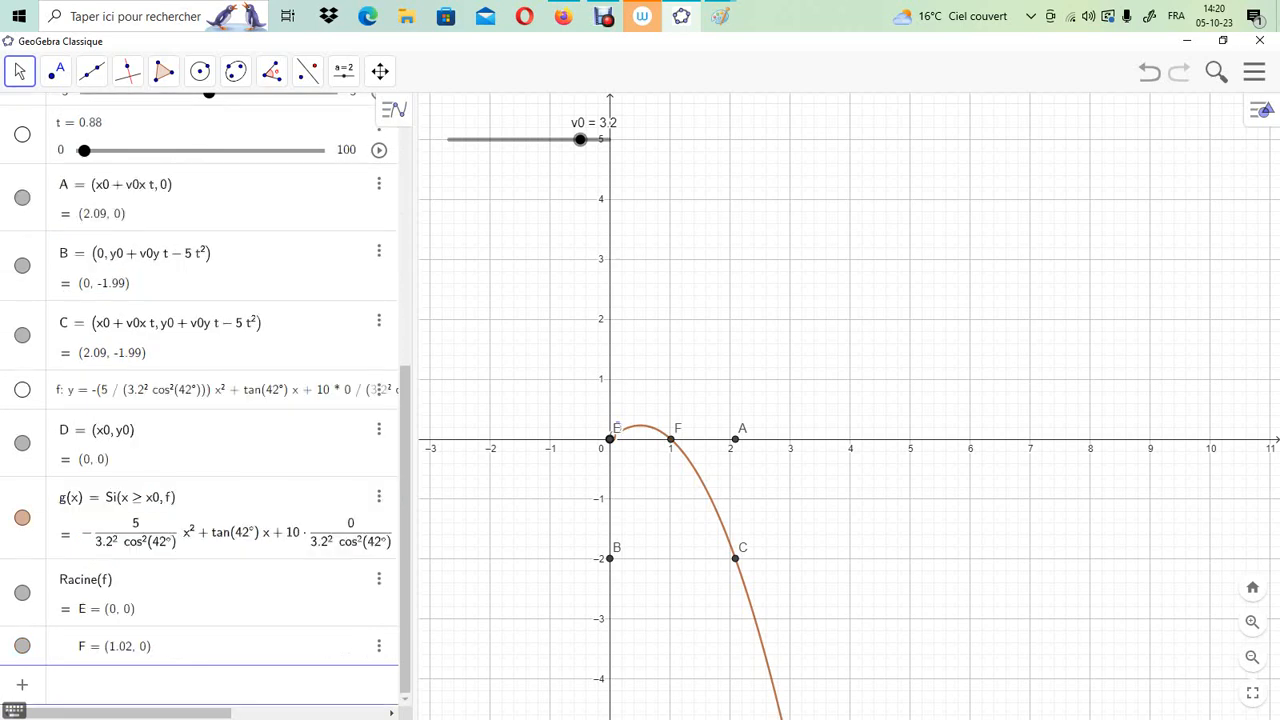
Raise the launch point by setting x0 to 1 and y0 to 3.8
scroll(405, 500, "up", 5)
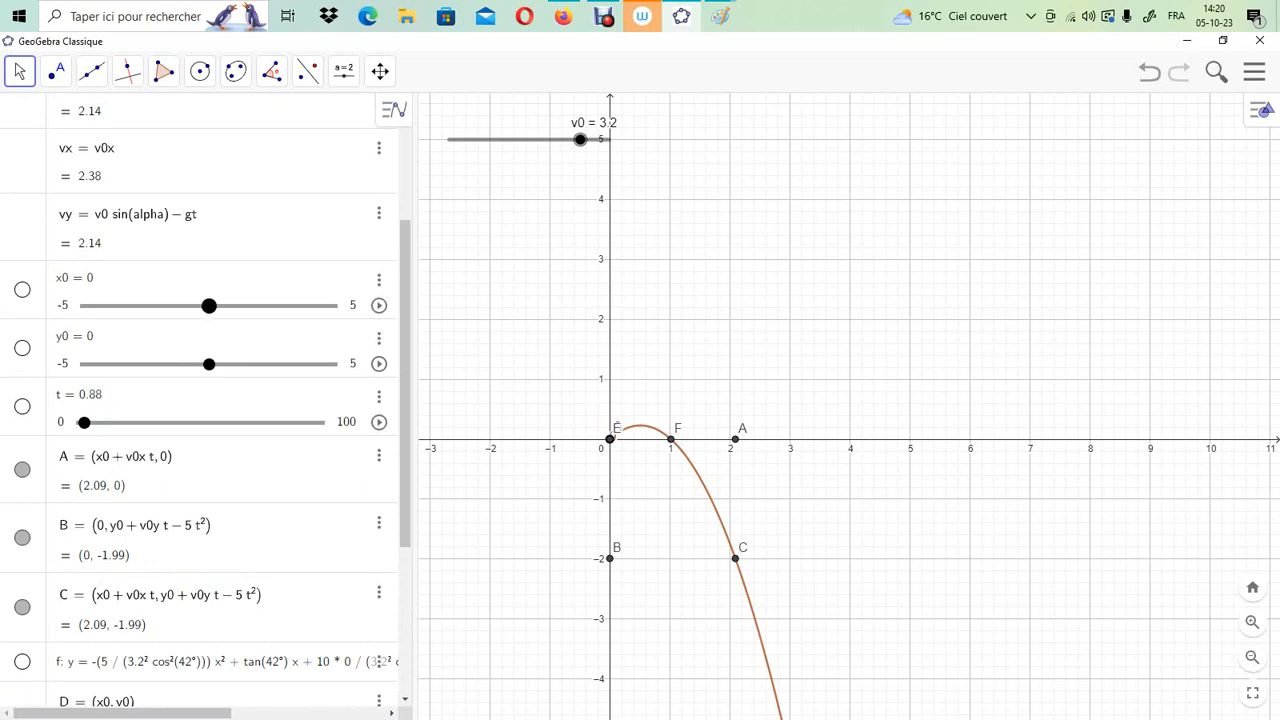
left_click_drag(208, 305, 234, 305)
left_click_drag(208, 364, 302, 364)
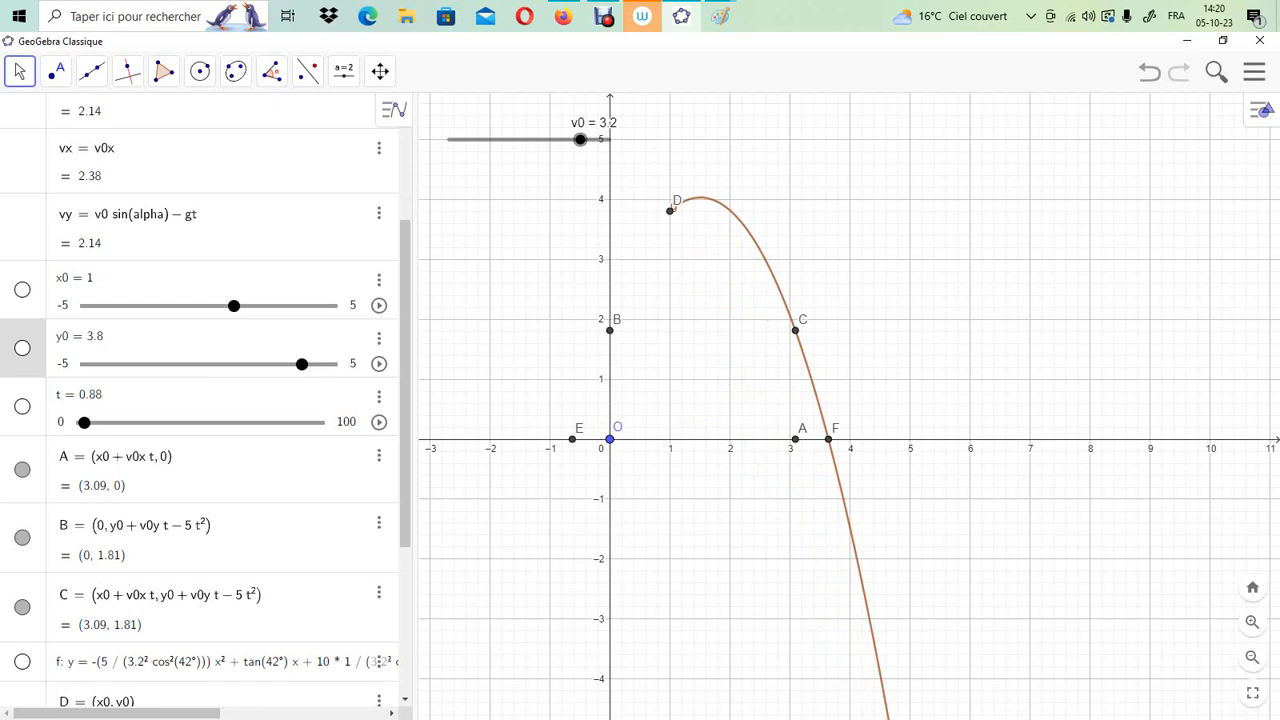
scroll(200, 400, "up", 3)
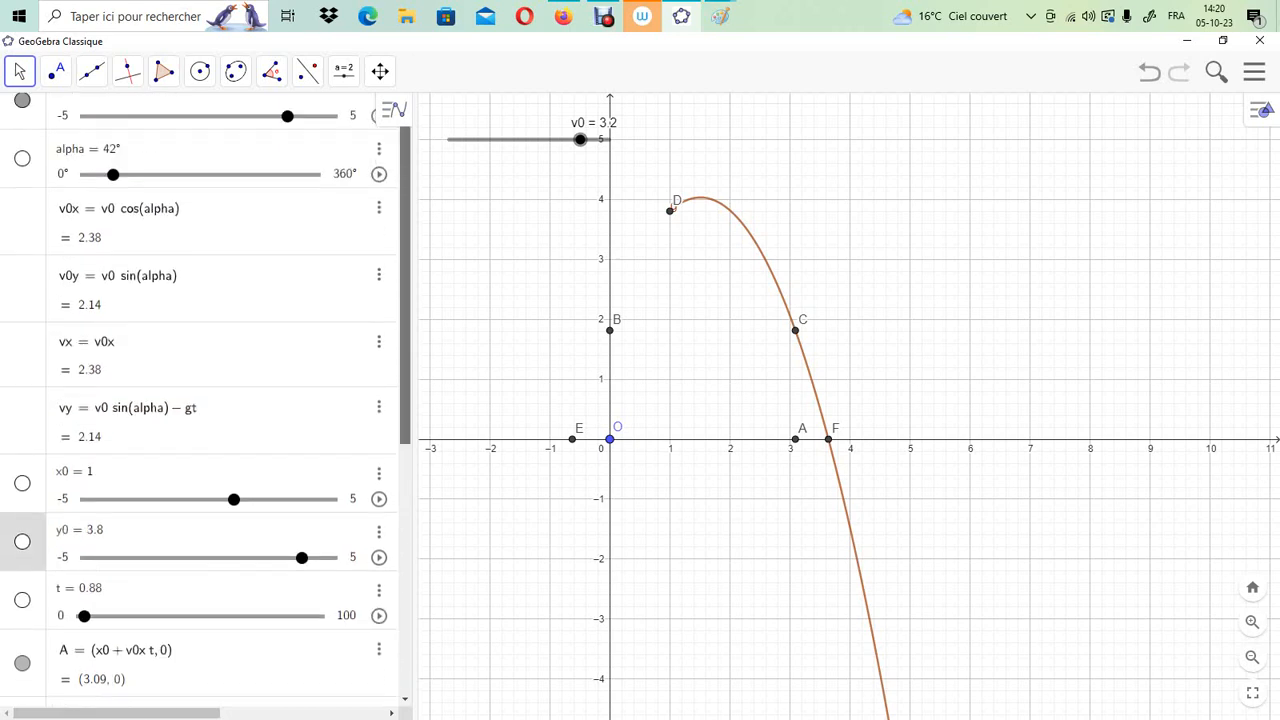
Review the boxed general trajectory equation in Paint and return to GeoGebra
mouse_move(720, 16)
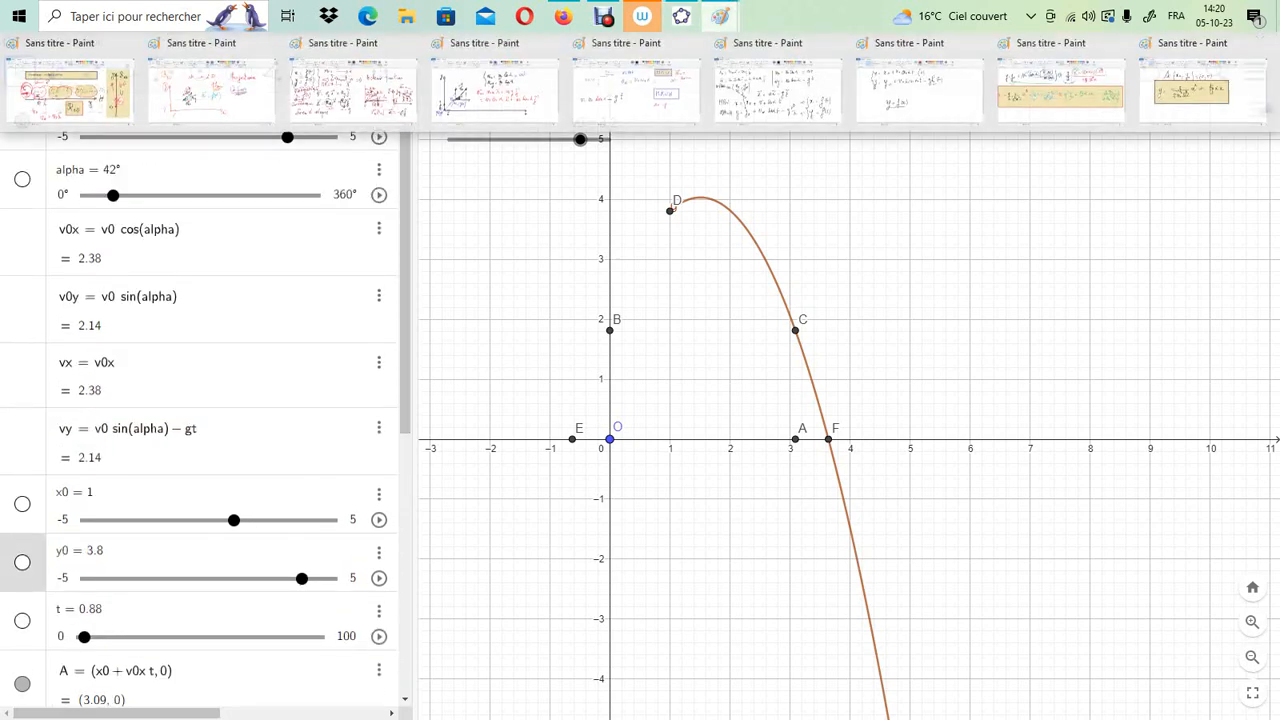
left_click(1060, 90)
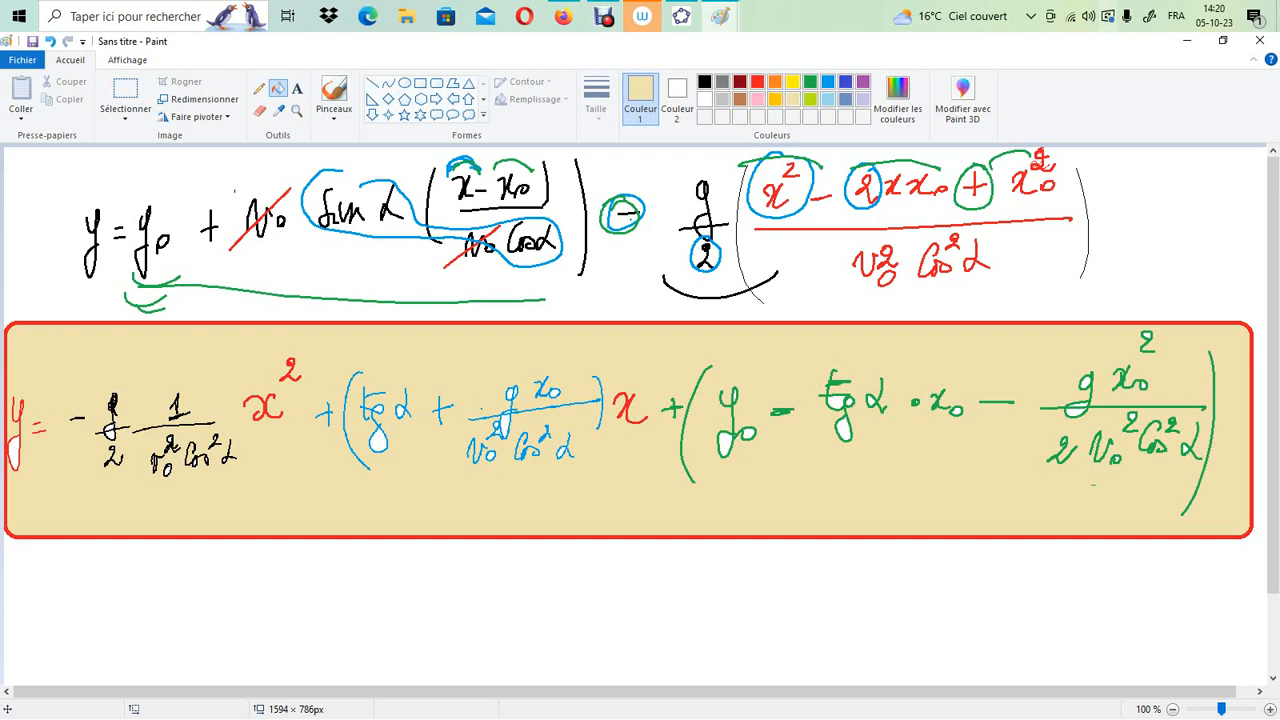
left_click(681, 16)
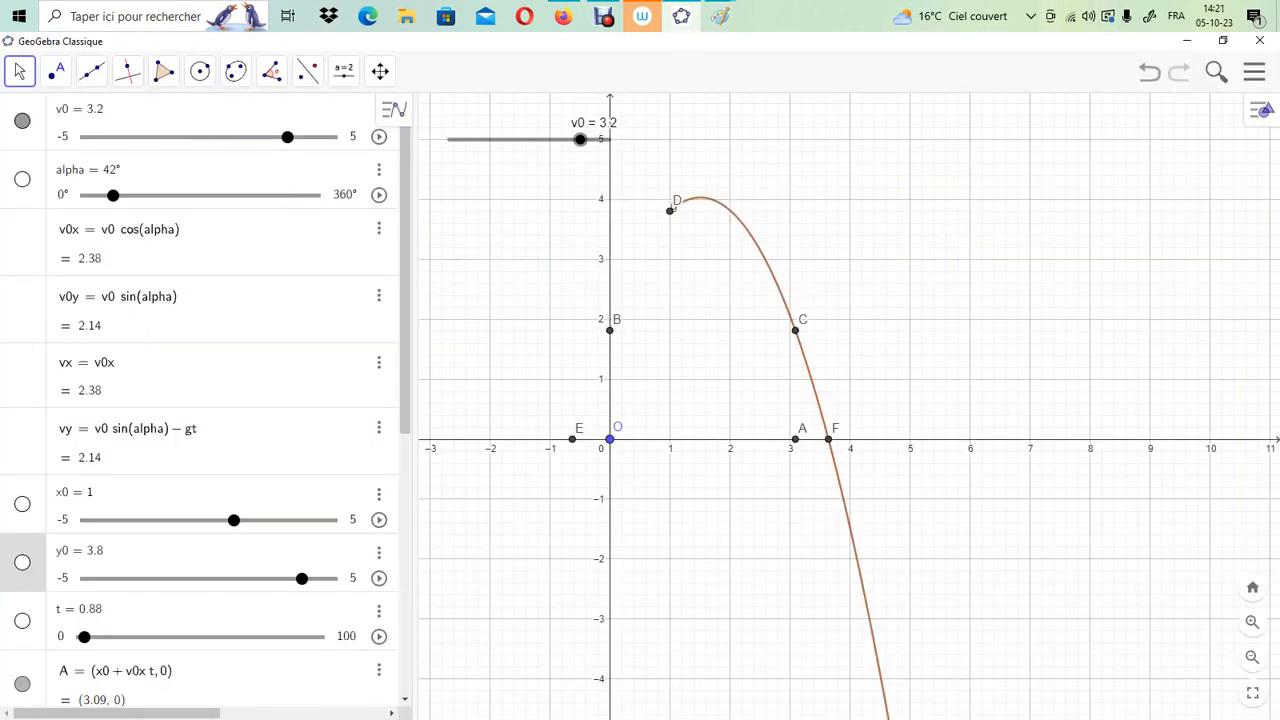
Set the initial speed v0 to 2.9 and the launch angle alpha to 44°
mouse_move(287, 137)
left_mouse_down()
mouse_move(337, 136)
mouse_move(280, 136)
left_mouse_up()
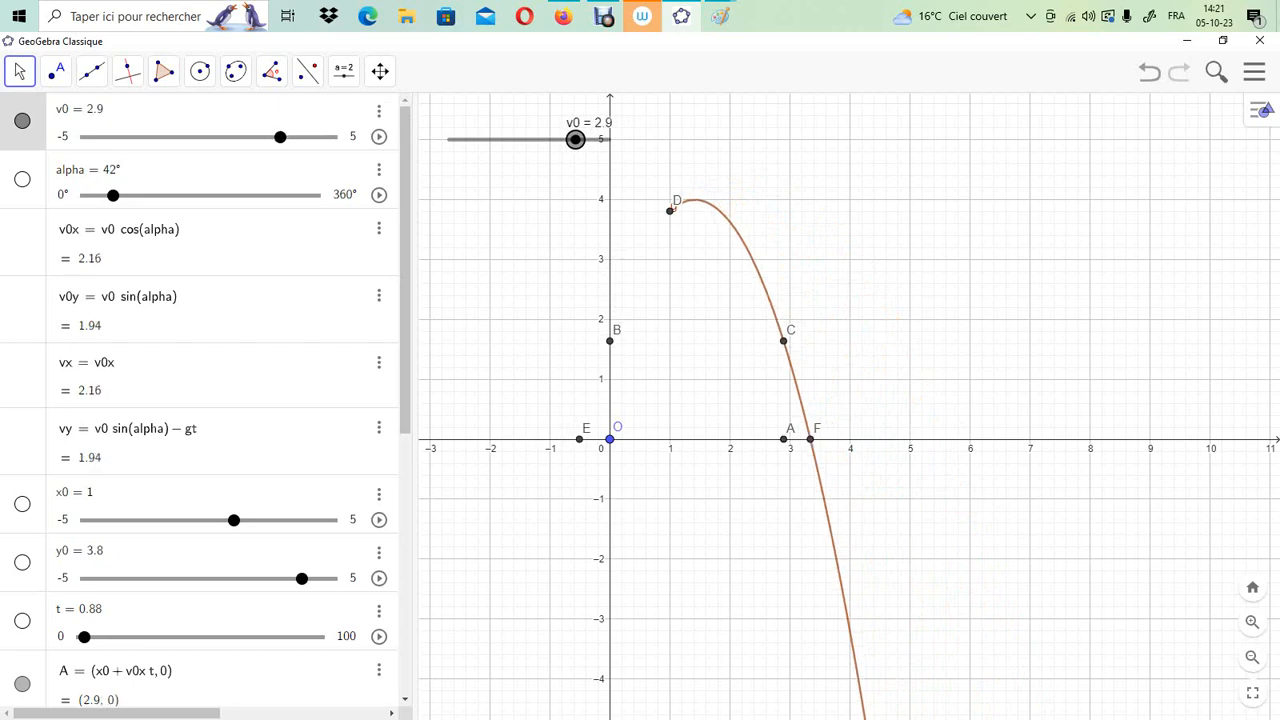
mouse_move(113, 195)
left_mouse_down()
mouse_move(124, 195)
mouse_move(87, 195)
mouse_move(134, 195)
left_mouse_up()
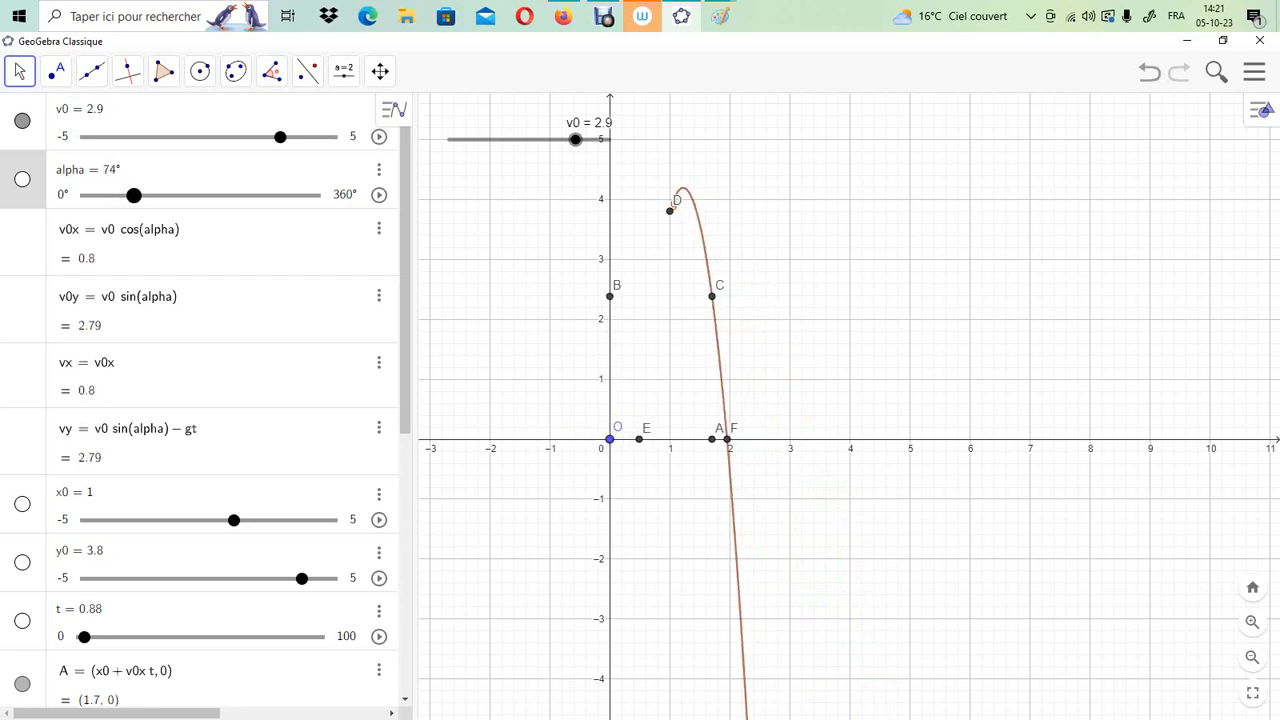
left_click_drag(134, 195, 113, 195)
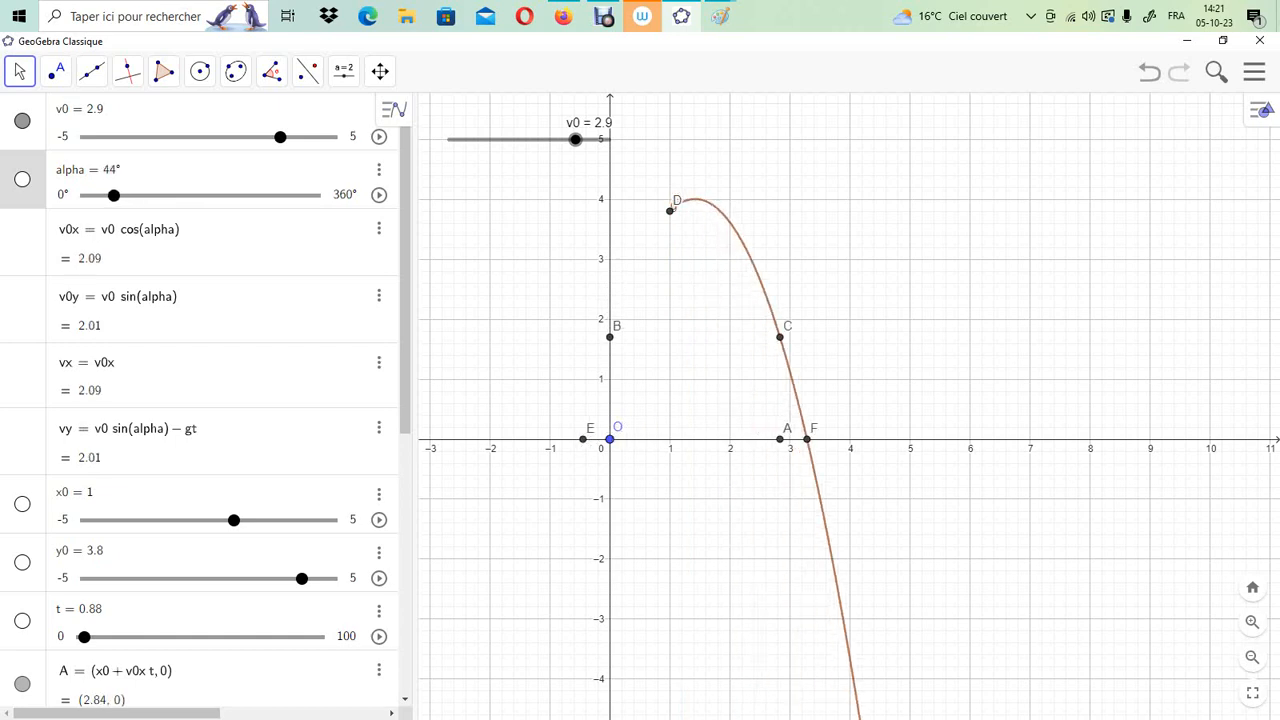
Add a point with the coordinates (0, vx) as a new algebra entry
scroll(113, 195, "down", 1)
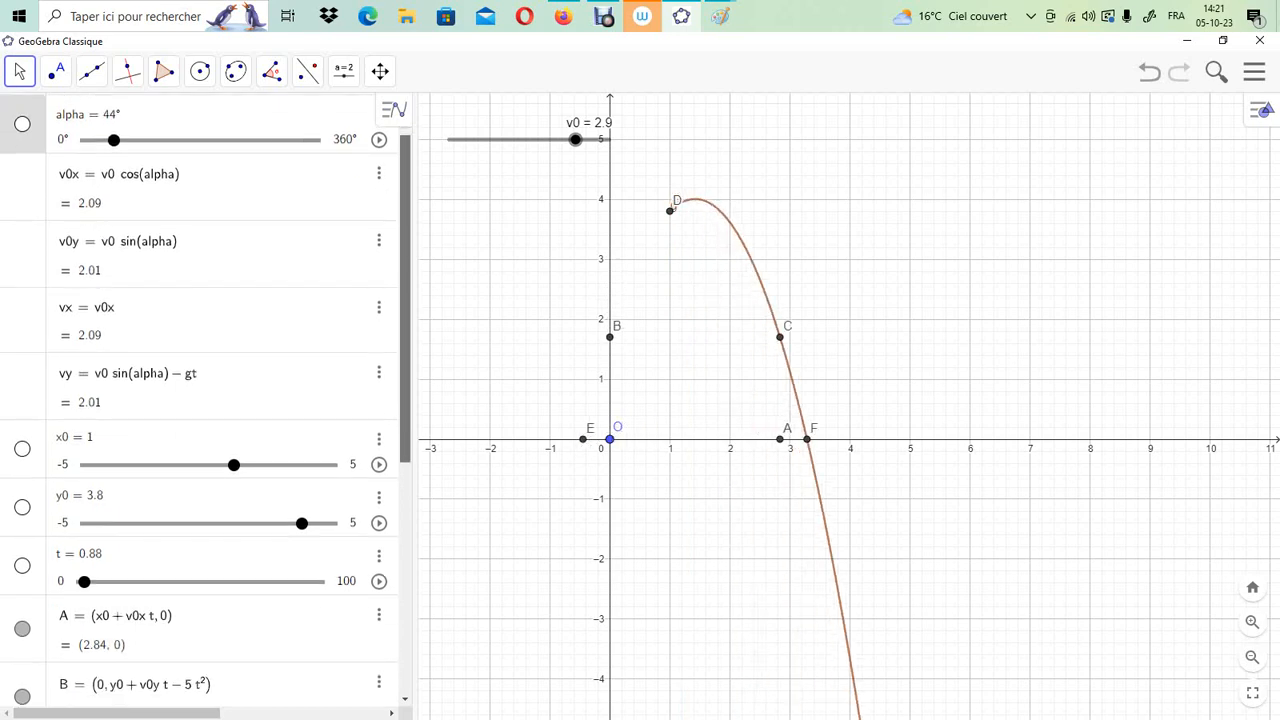
scroll(200, 400, "down", 1)
scroll(200, 400, "down", 2)
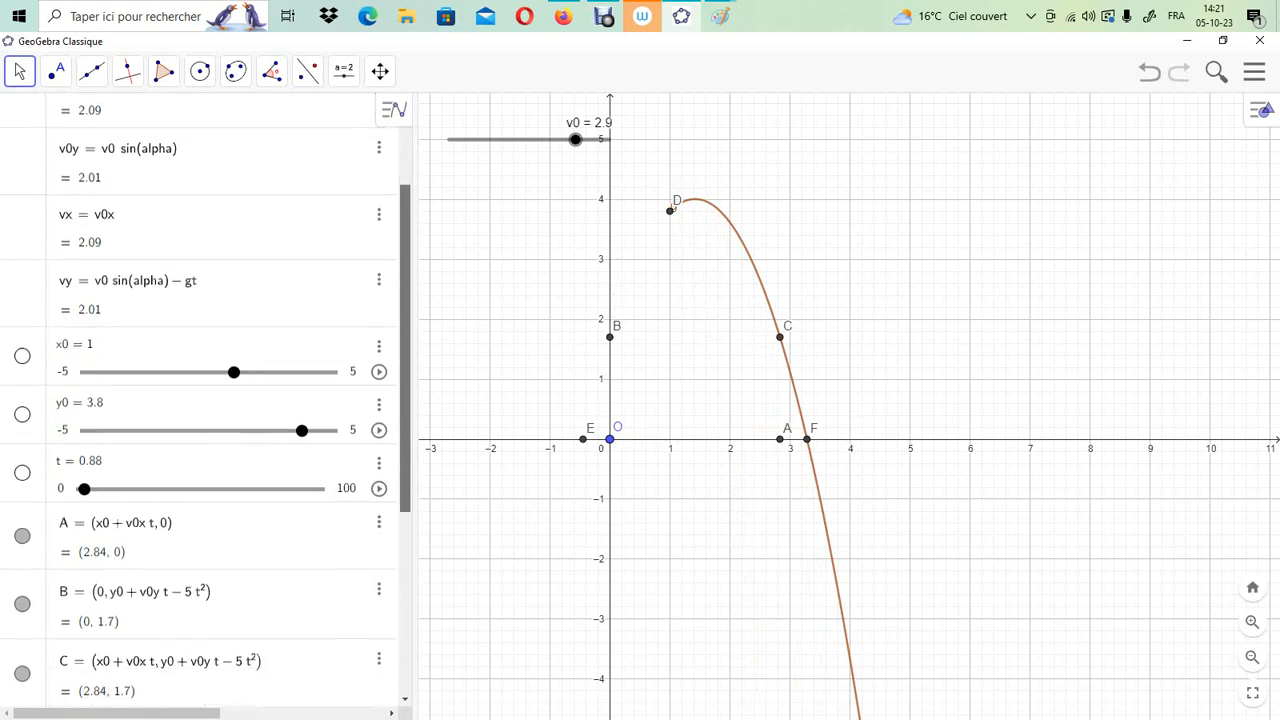
scroll(200, 400, "up", 3)
left_click_drag(405, 290, 405, 284)
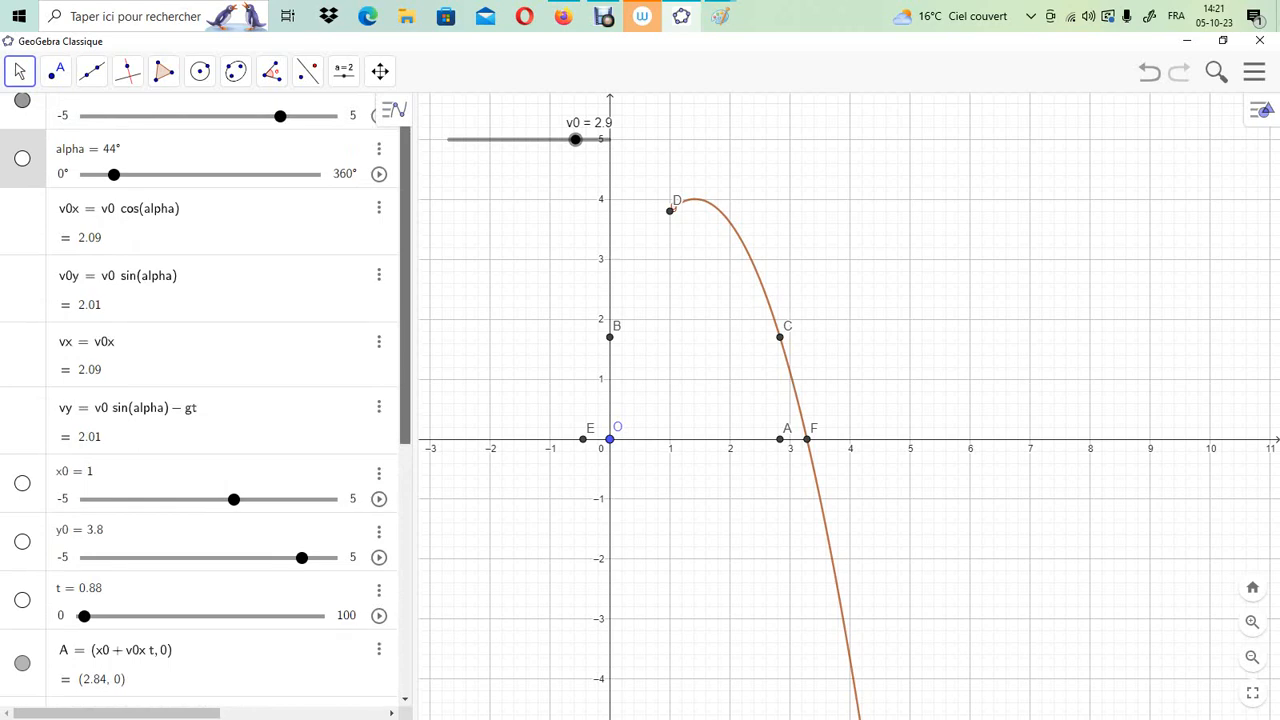
left_click_drag(405, 285, 405, 525)
left_click(200, 684)
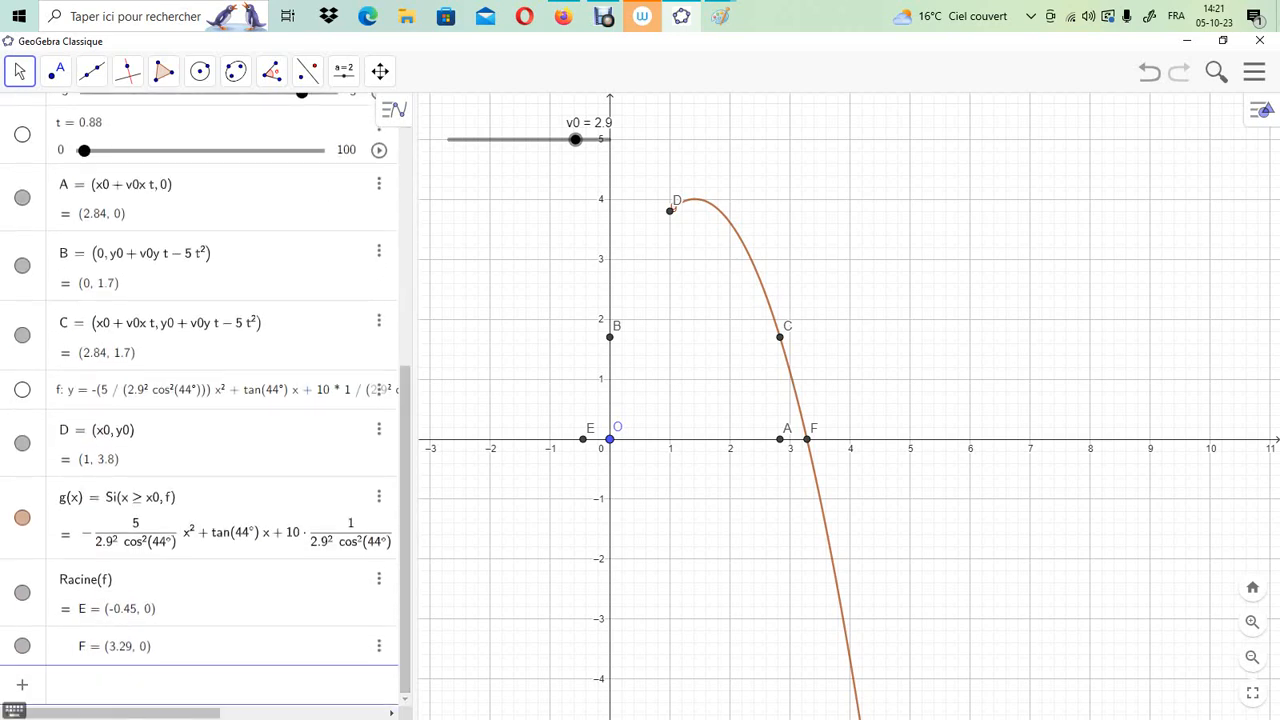
type("(0, vx")
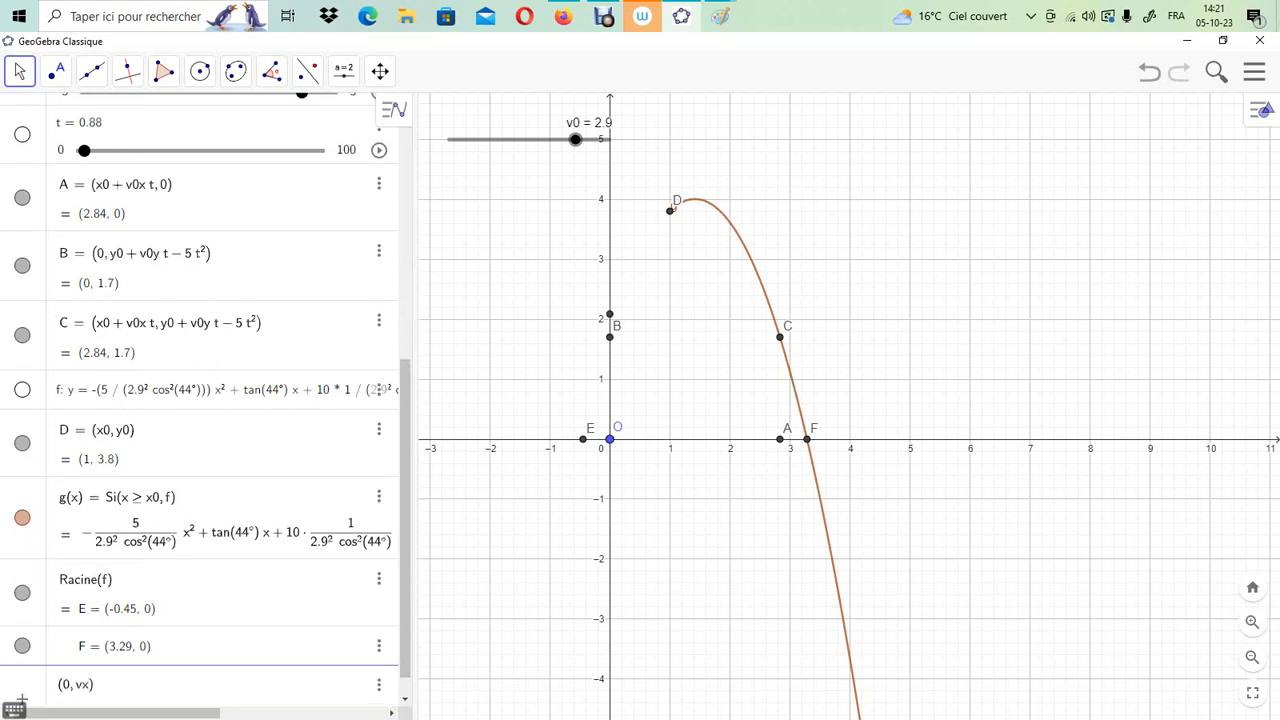
key("Return")
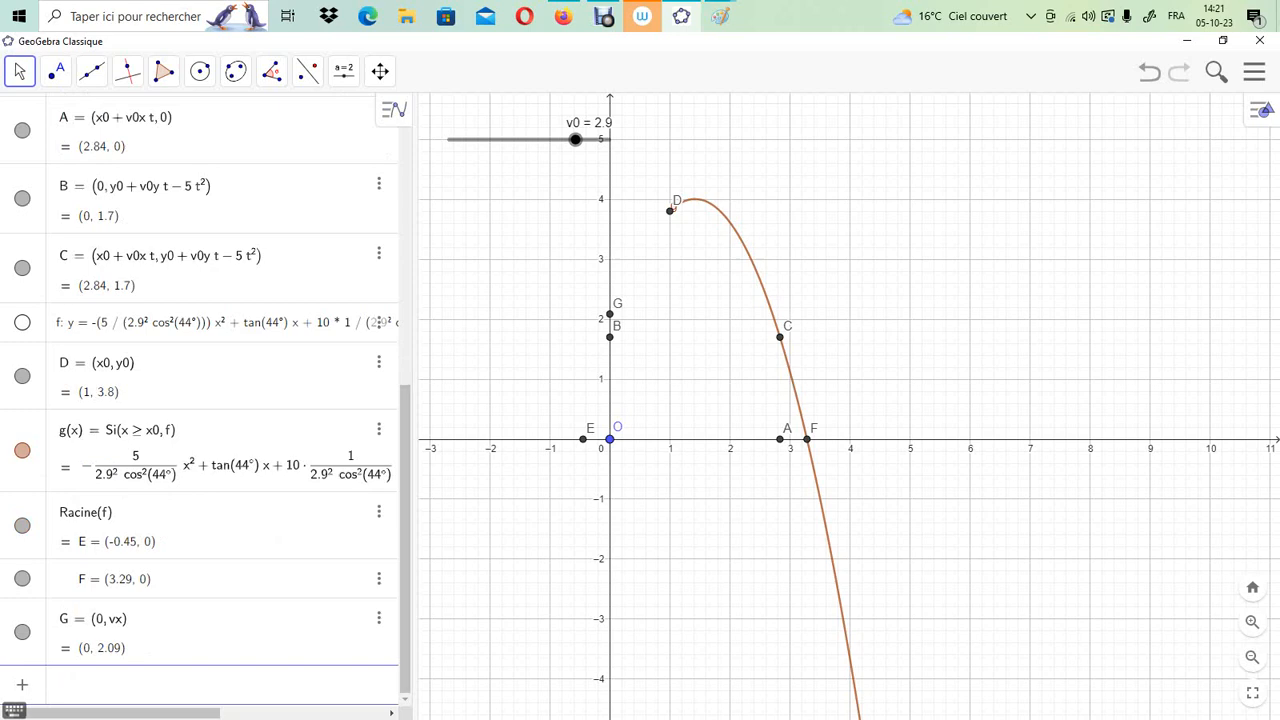
left_click(22, 632)
left_click(22, 632)
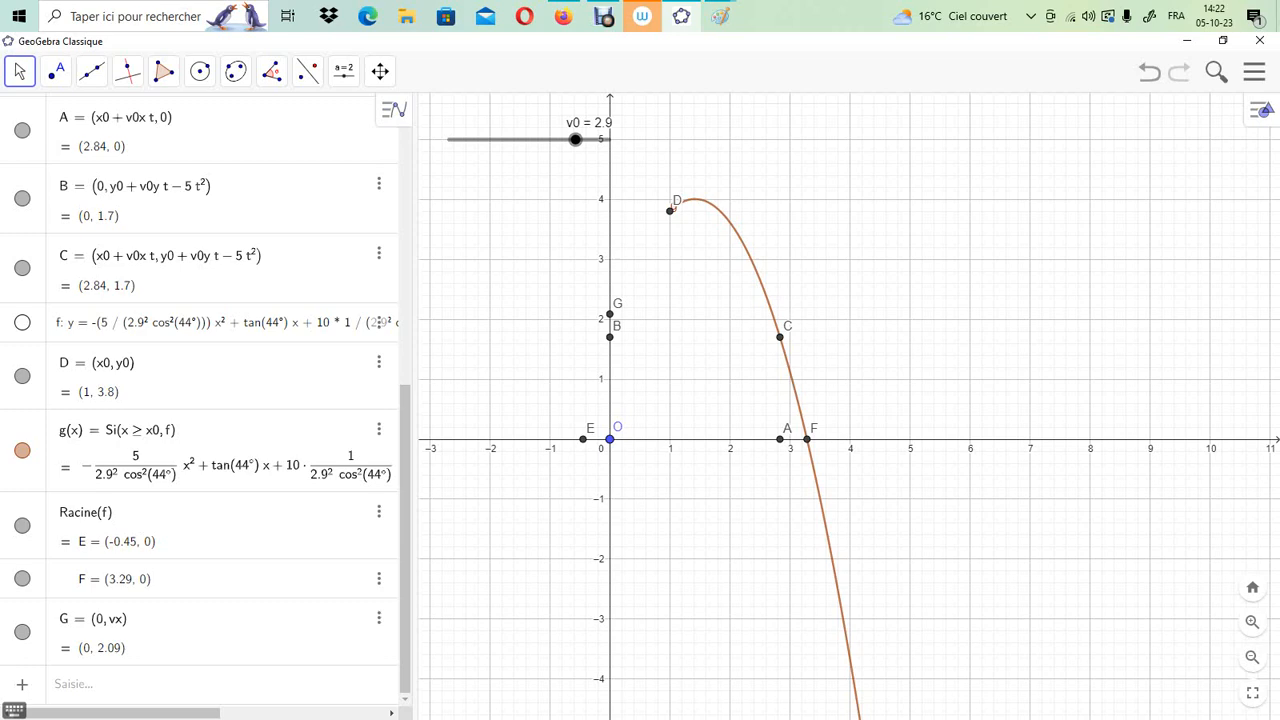
Redefine point G as (vx, 0) so that it lies on the x-axis
scroll(200, 400, "up", 5)
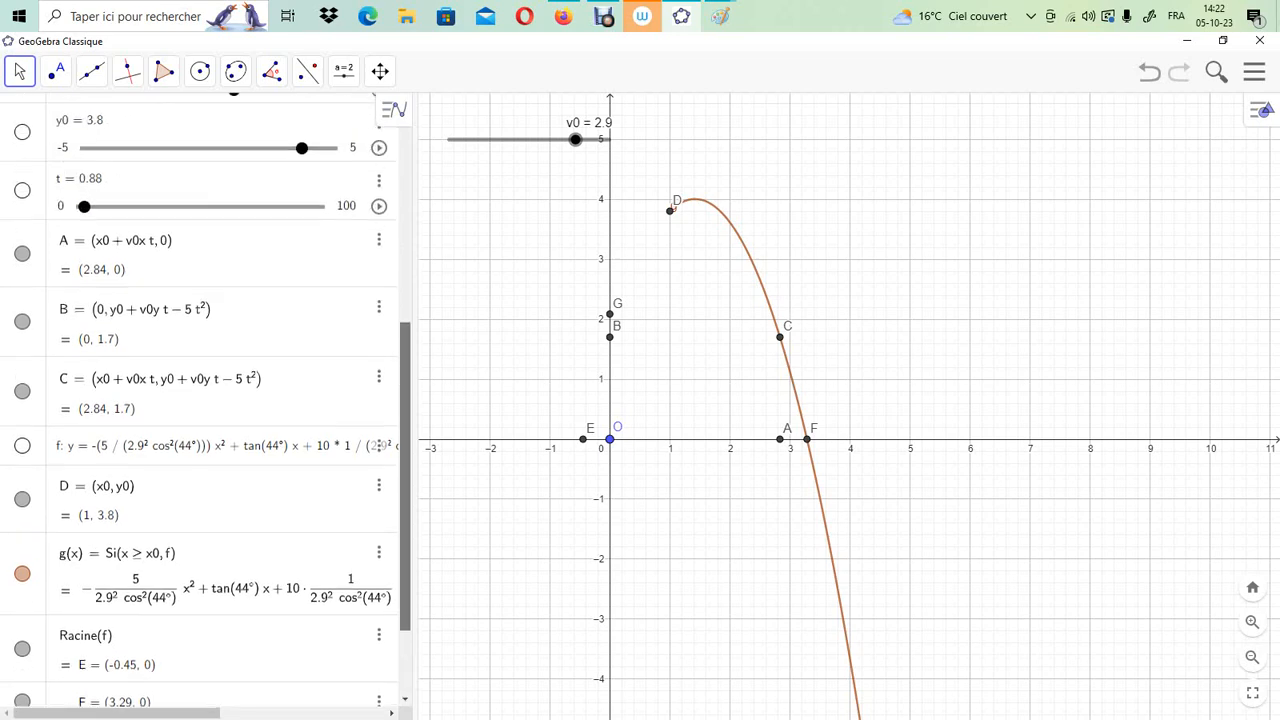
scroll(200, 400, "up", 2)
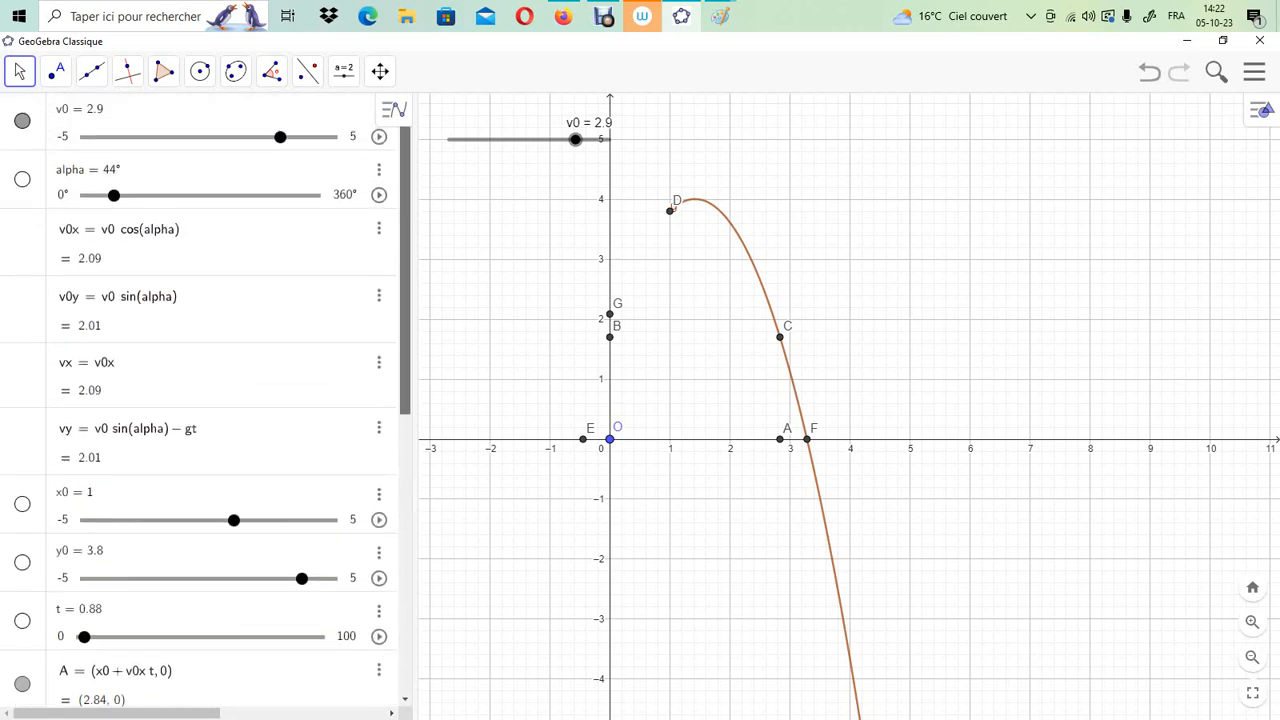
scroll(200, 400, "down", 1)
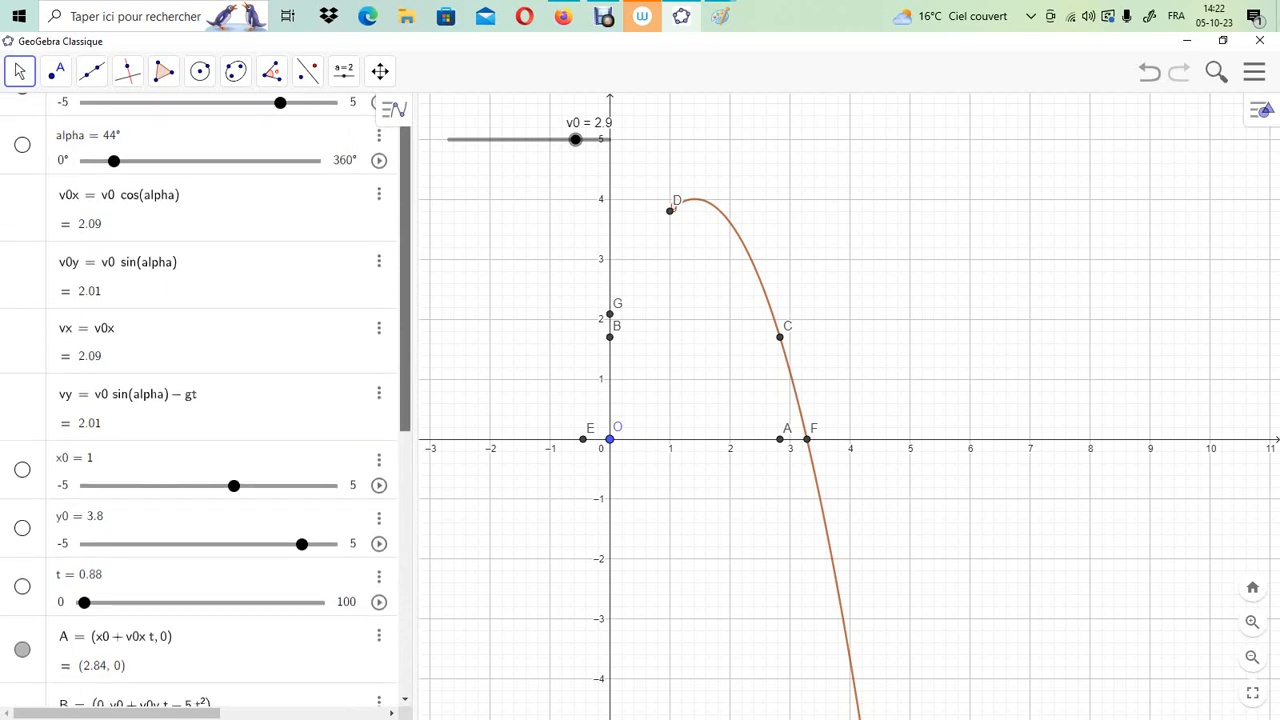
scroll(200, 400, "down", 3)
scroll(200, 400, "down", 5)
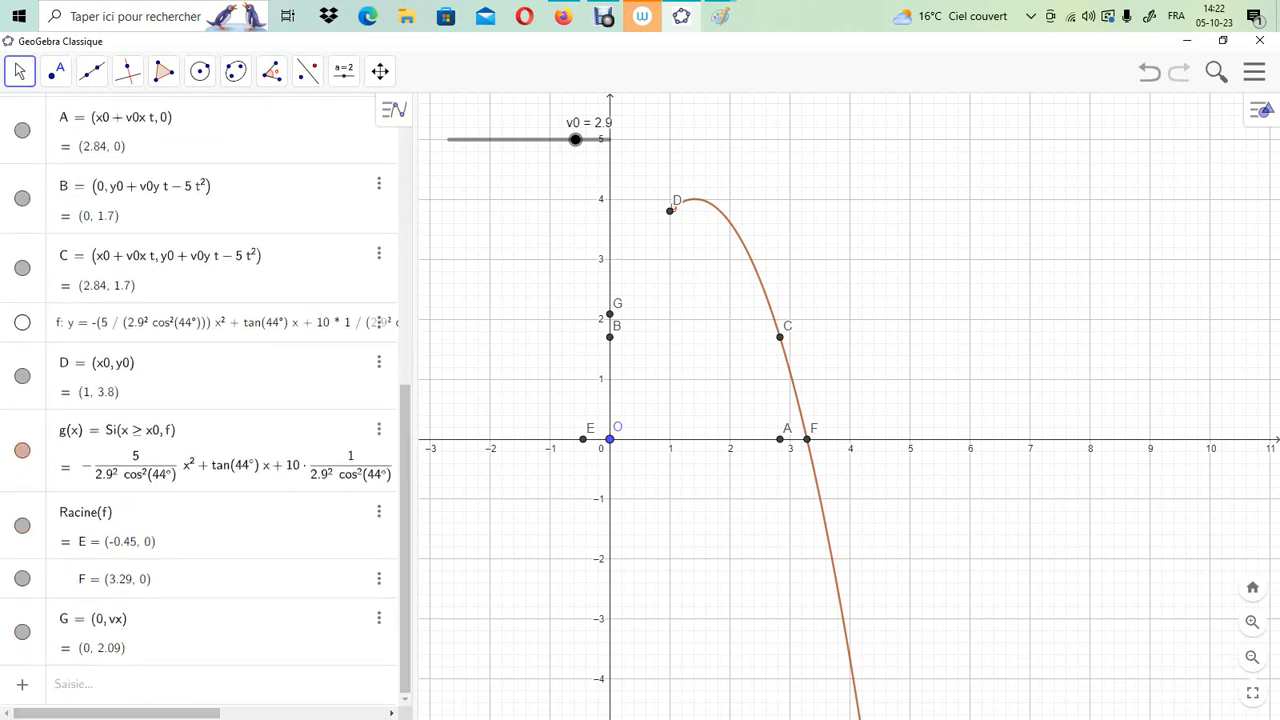
left_click(90, 625)
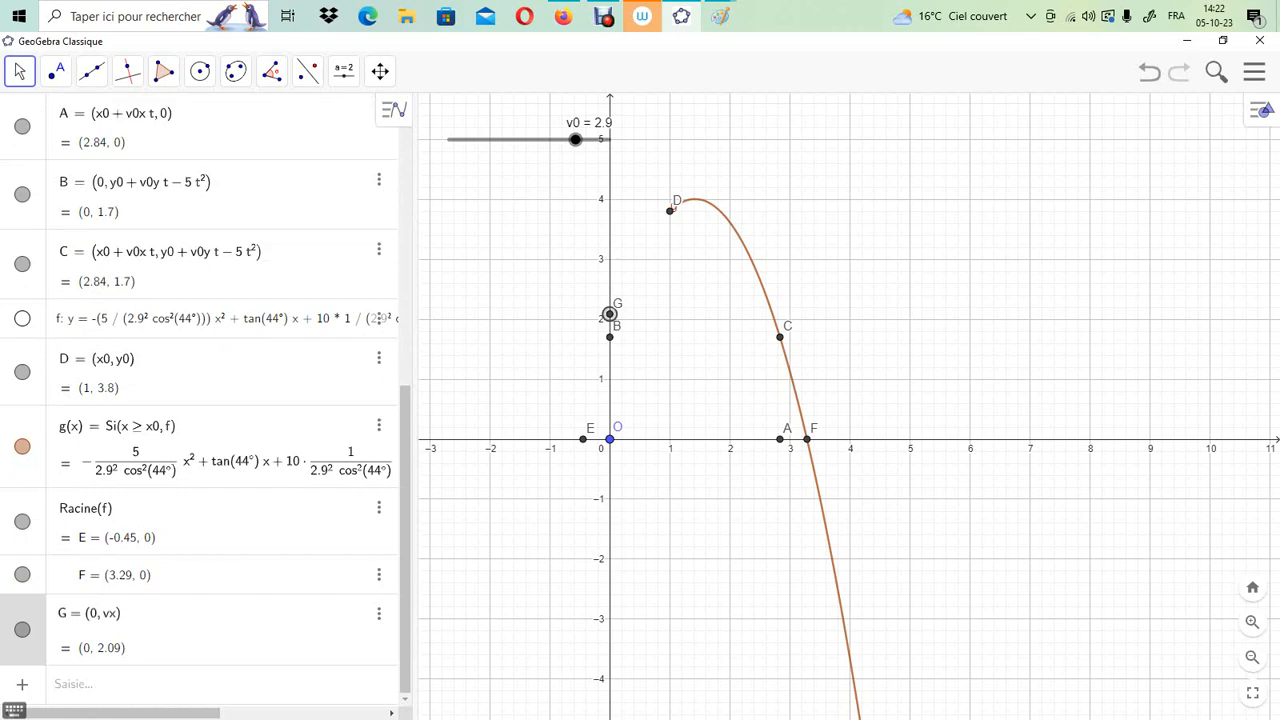
key("BackSpace")
key("BackSpace")
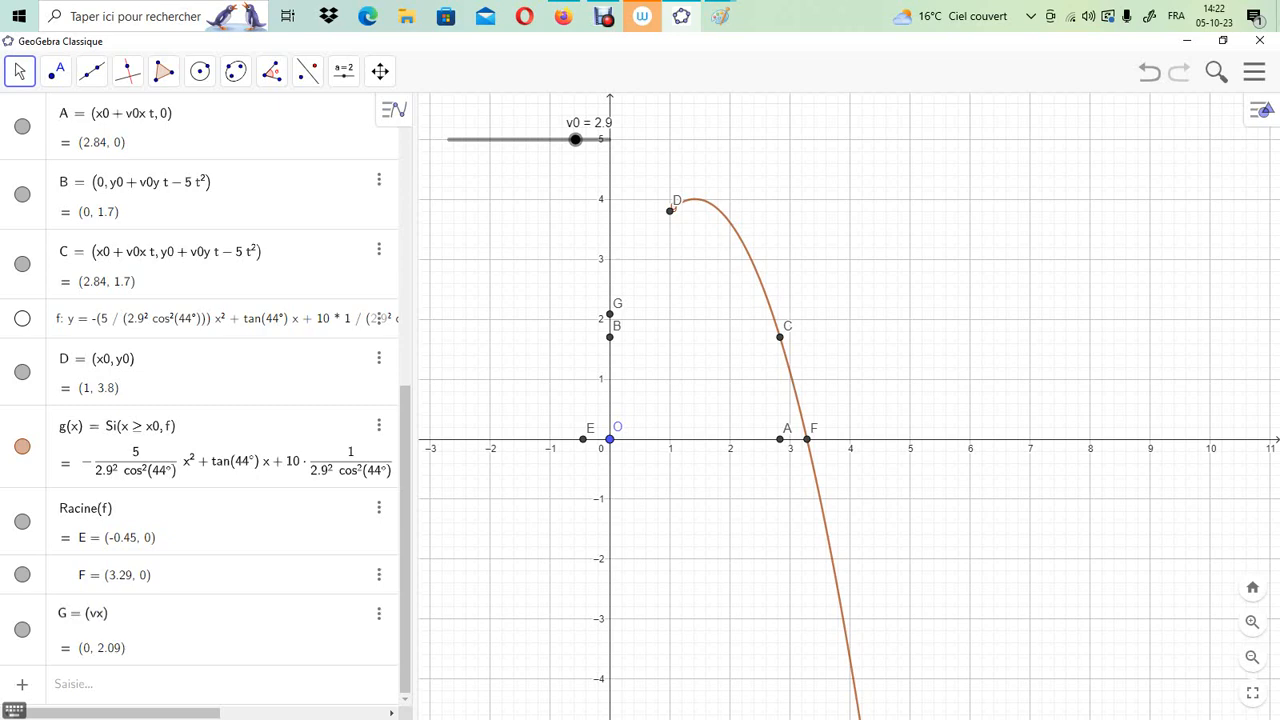
type("0")
key("Return")
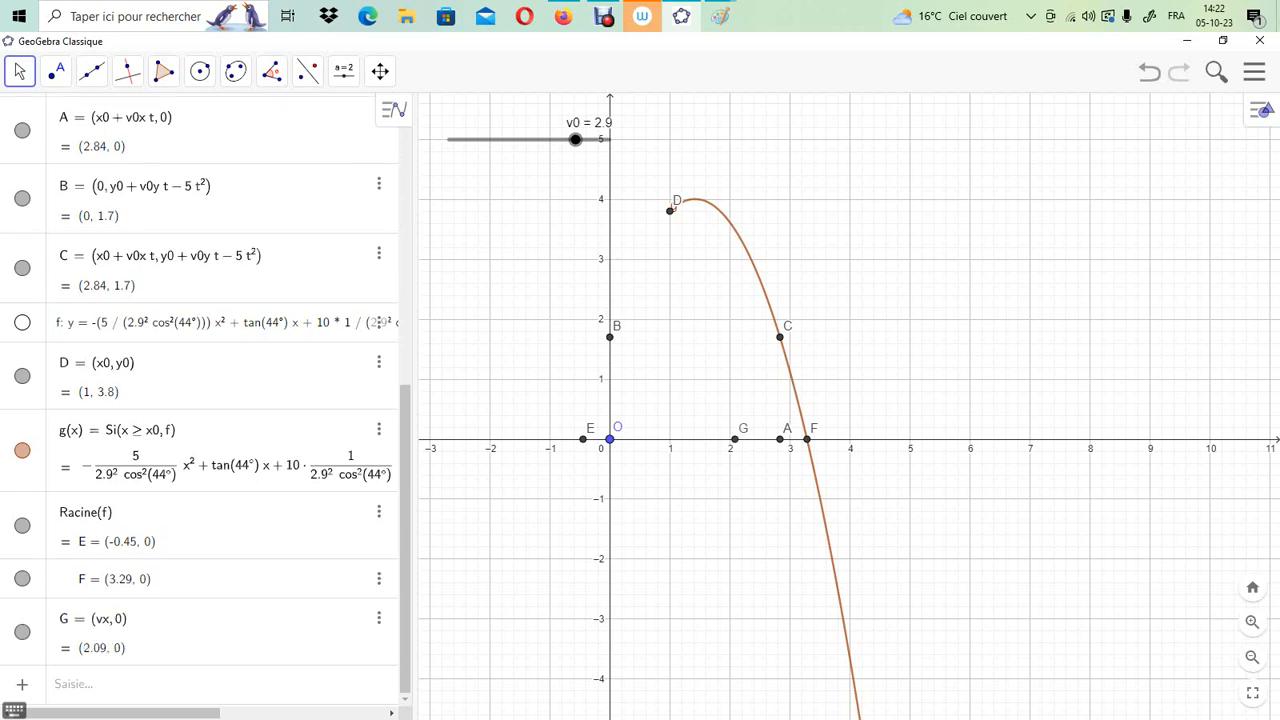
Draw the horizontal velocity vector from O to G with the entry vecteur(O, G)
left_click(120, 684)
type("vec")
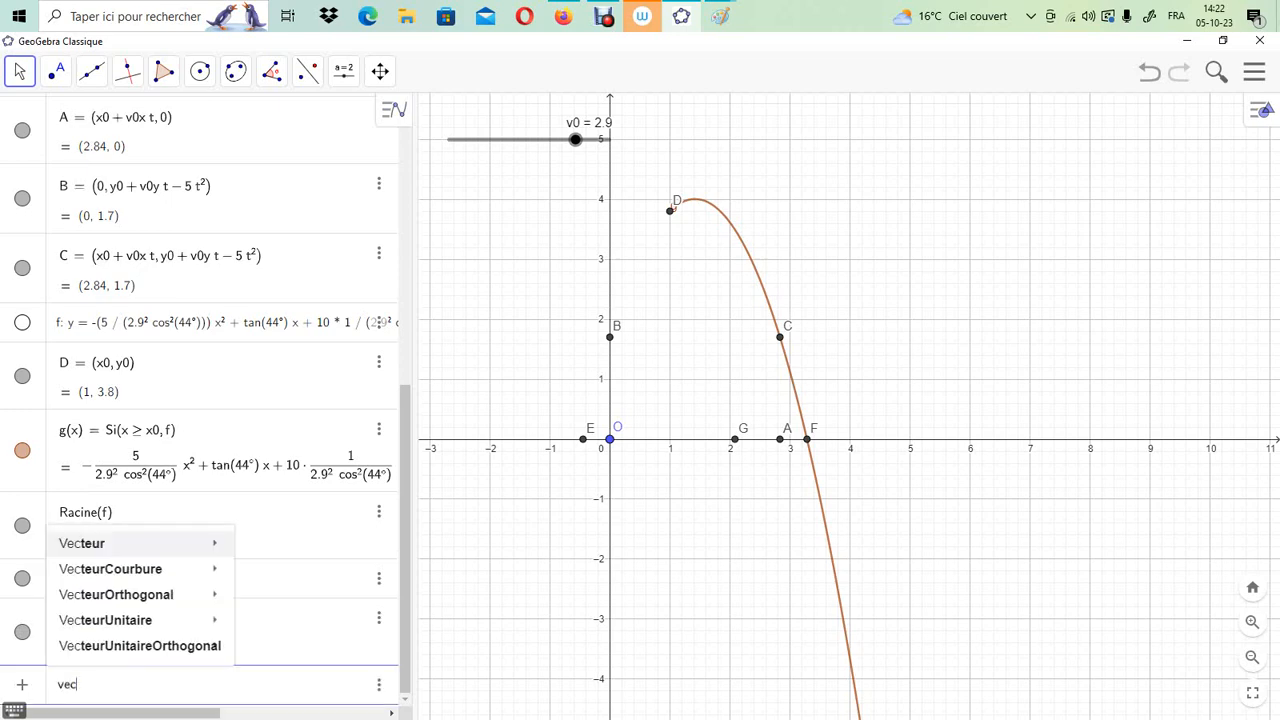
type("teur(")
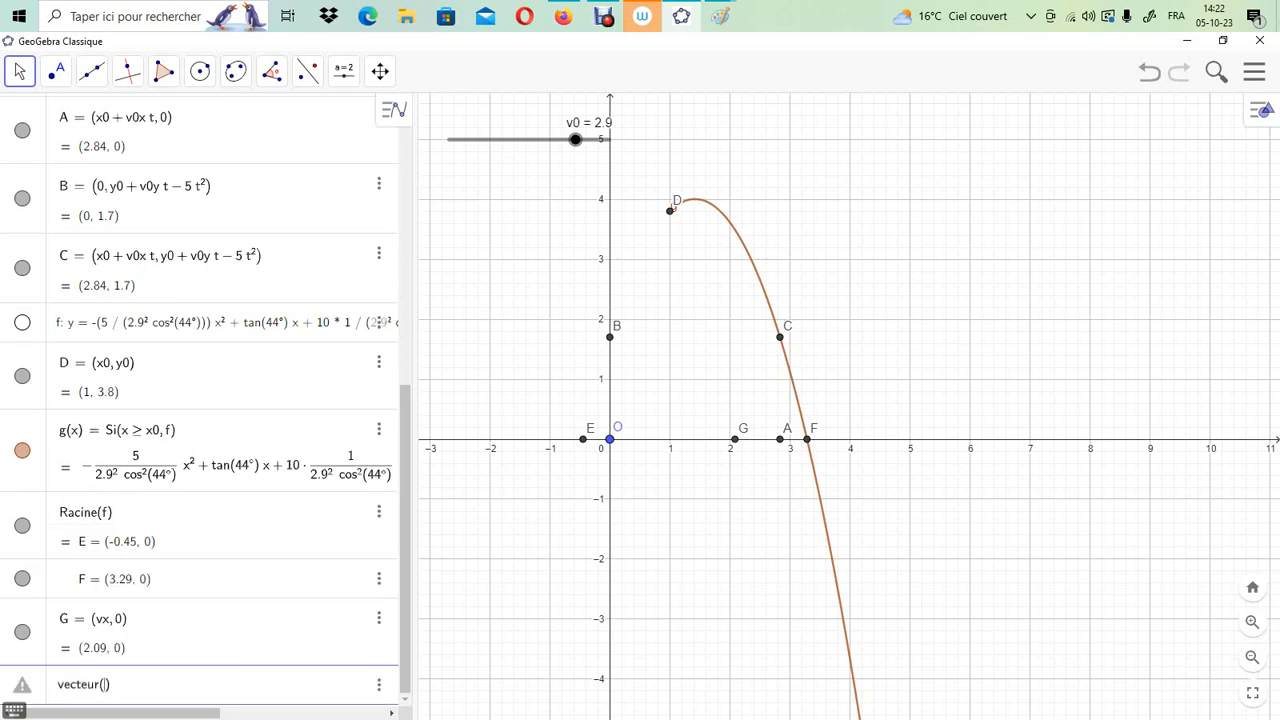
type("O, G")
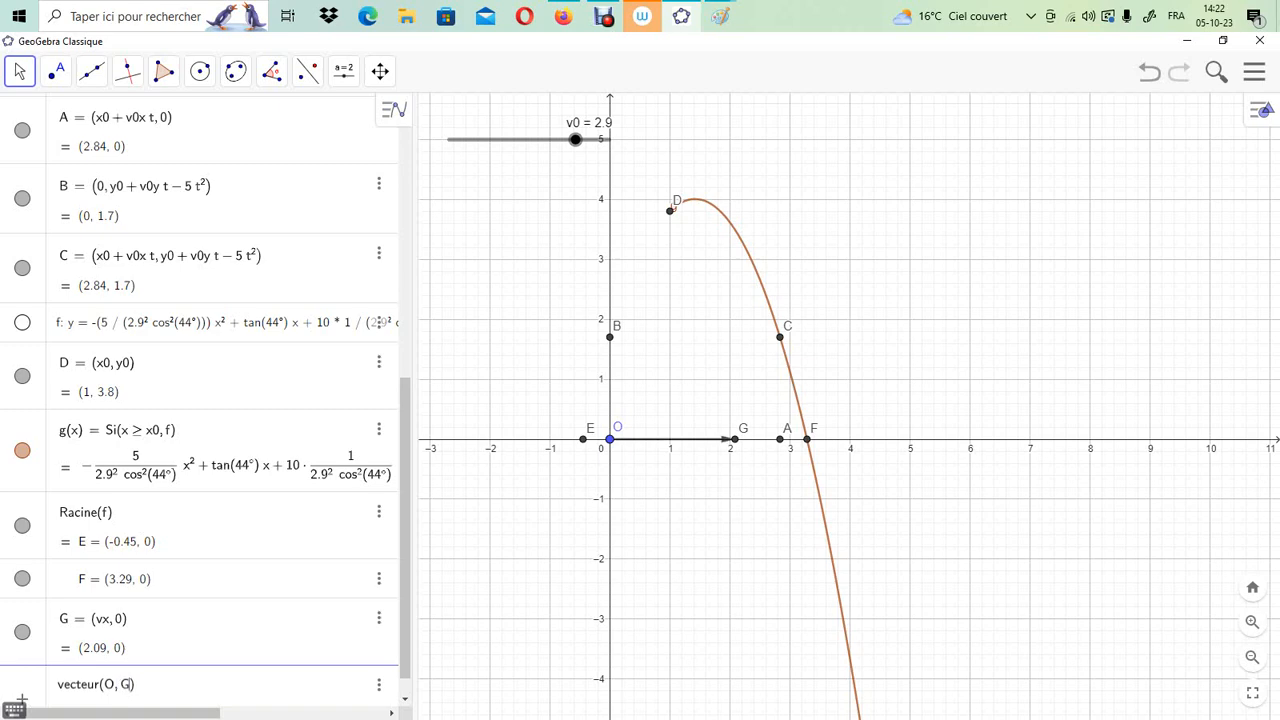
key("Return")
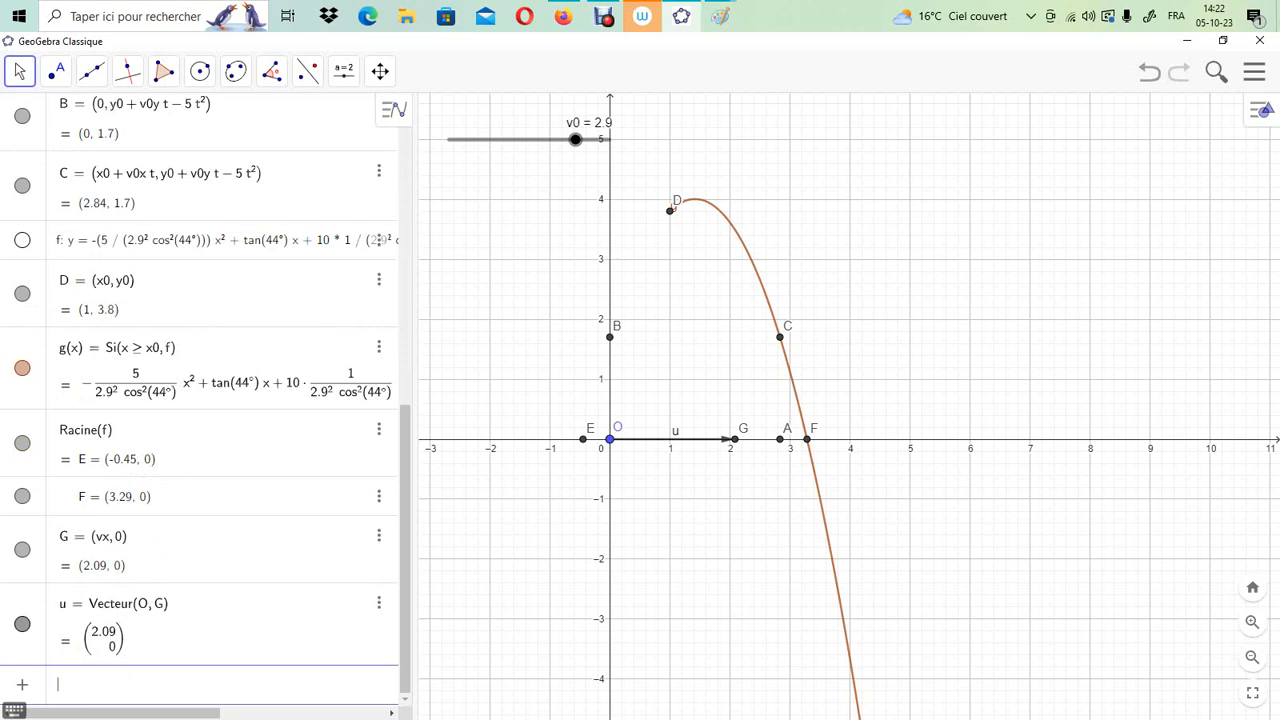
Add the point (0, vy) and draw the vertical velocity vector from O to it with vecteur(O, H)
type("v")
key("BackSpace")
type("(0, vy")
key("Return")
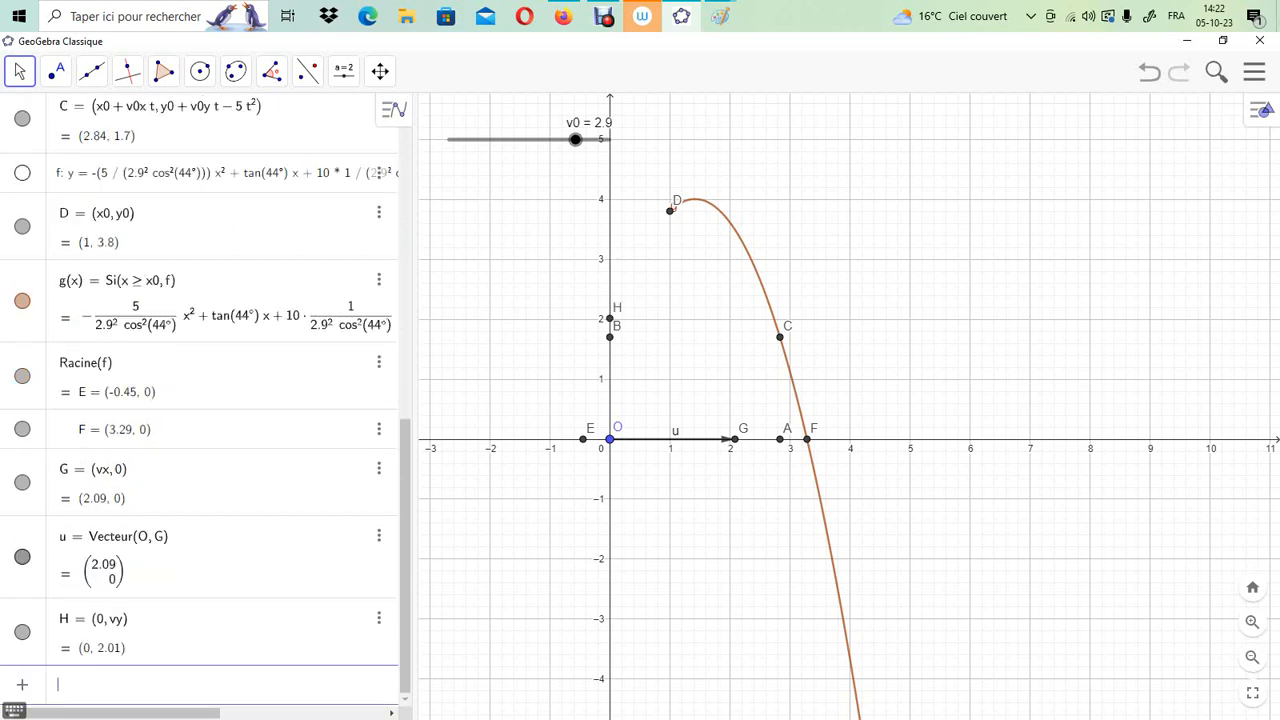
type("vecteur(")
type("O,H")
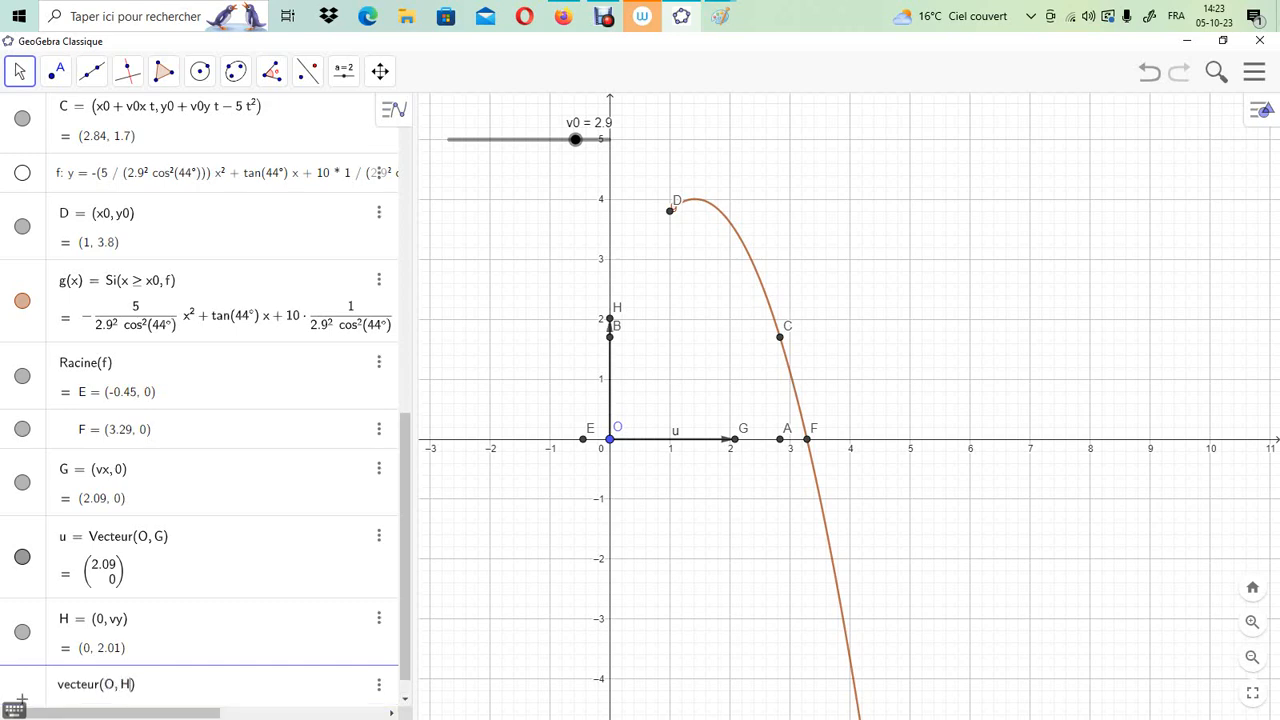
key("Return")
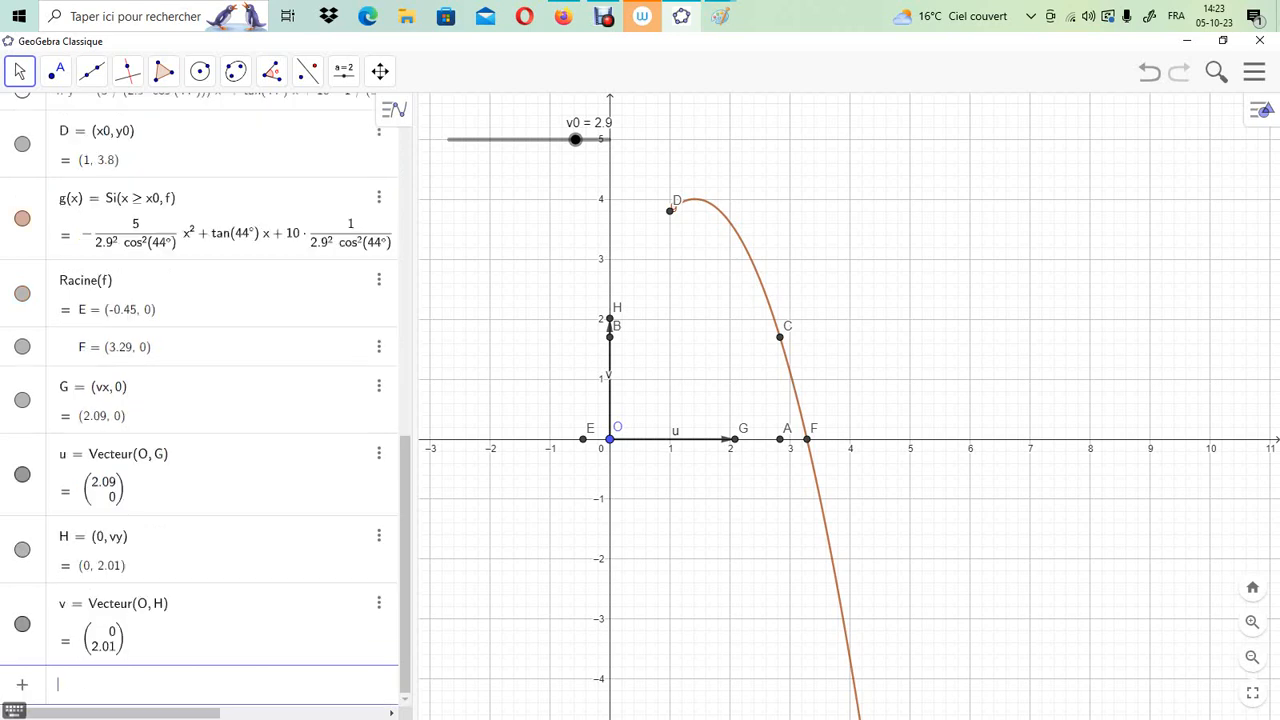
Add the resultant velocity vector as the sum u + v
type("u ")
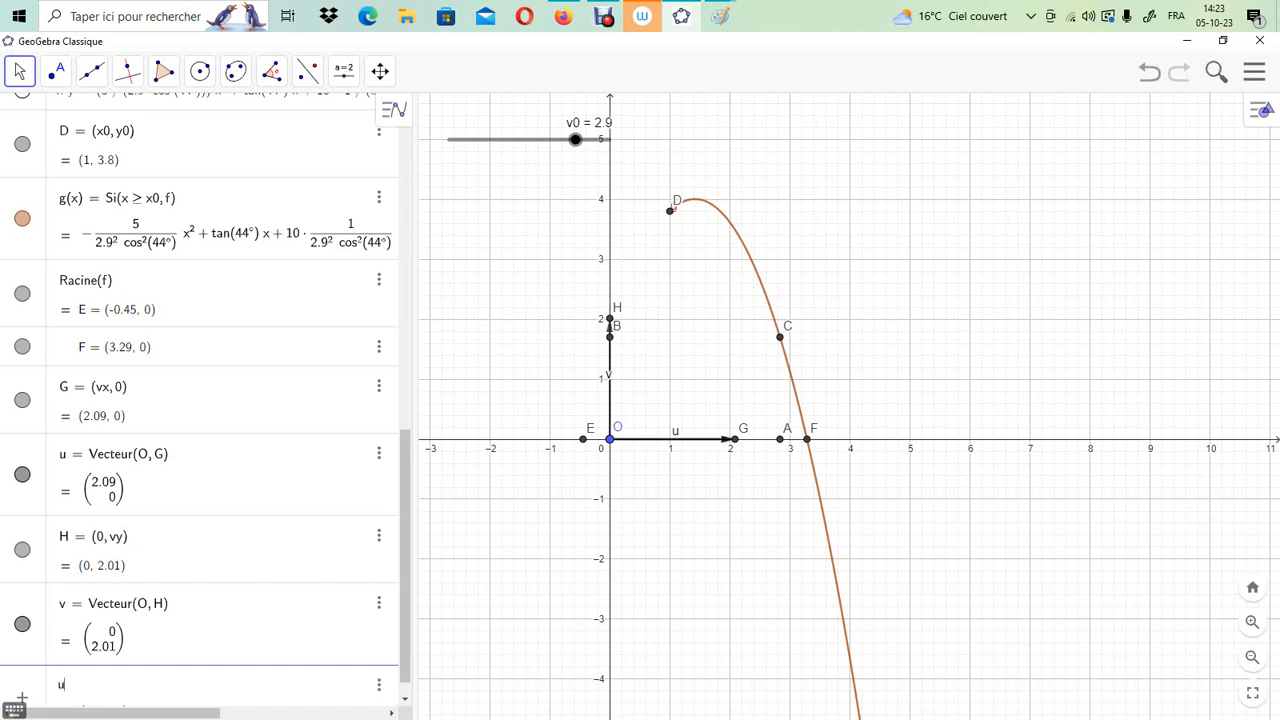
type("+ v")
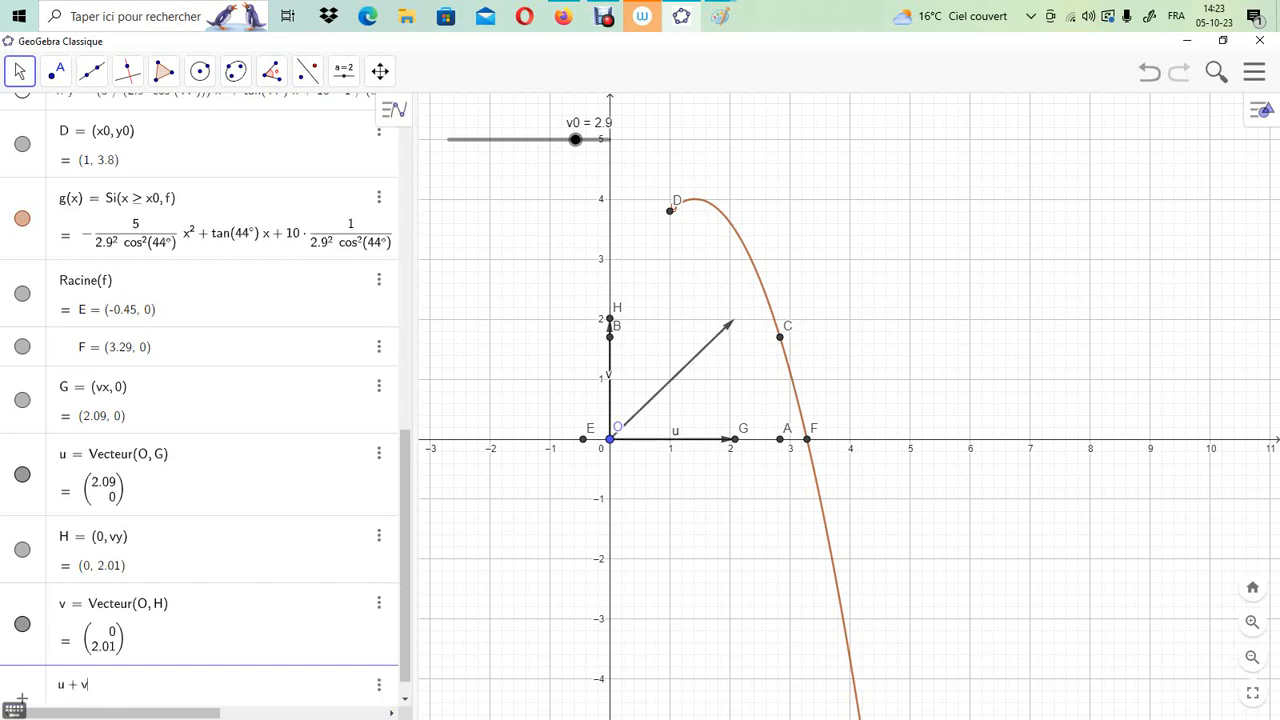
key("Return")
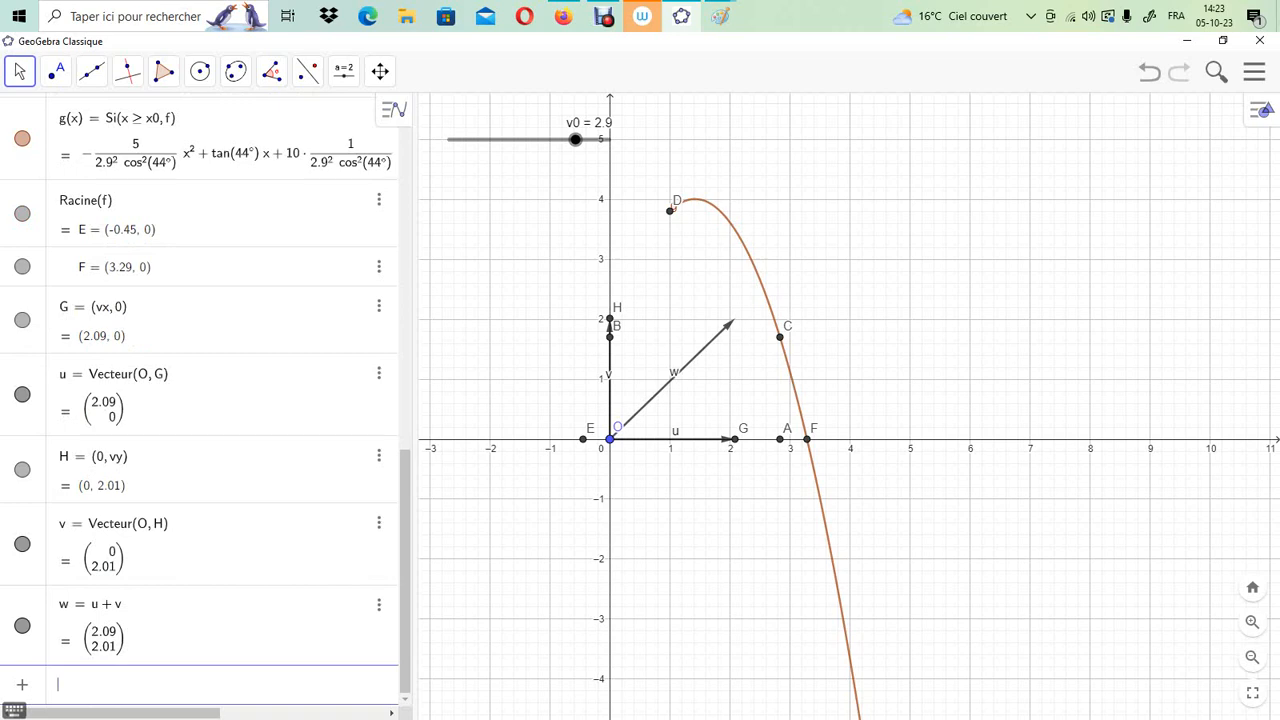
Switch to Paint and review the handwritten velocity components and the time equations for x and y
scroll(200, 400, "up", 10)
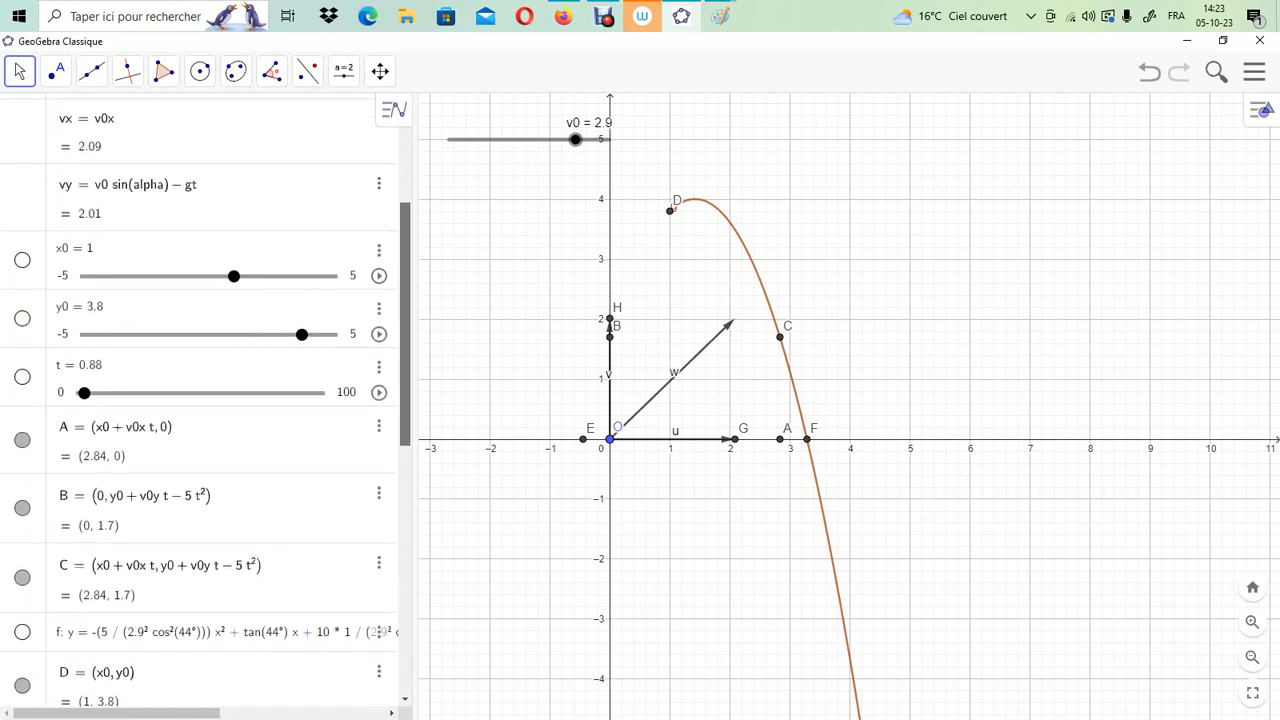
scroll(200, 400, "up", 1)
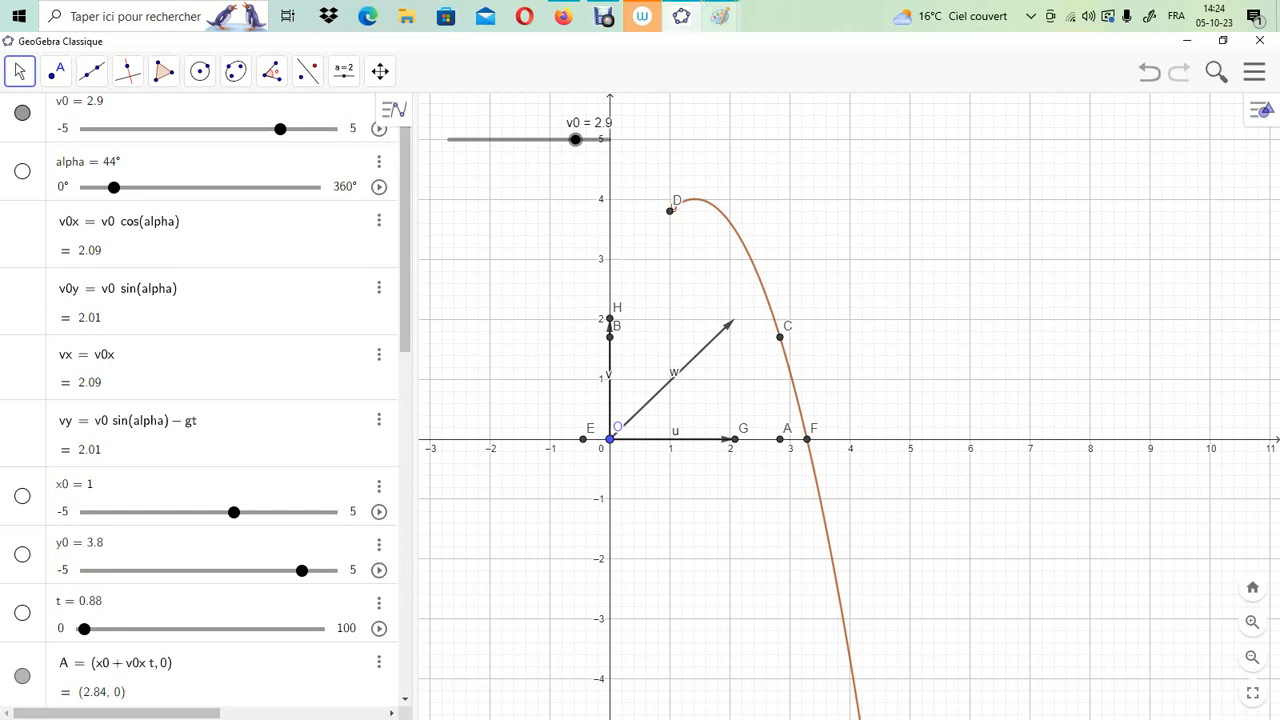
mouse_move(720, 16)
left_click(778, 90)
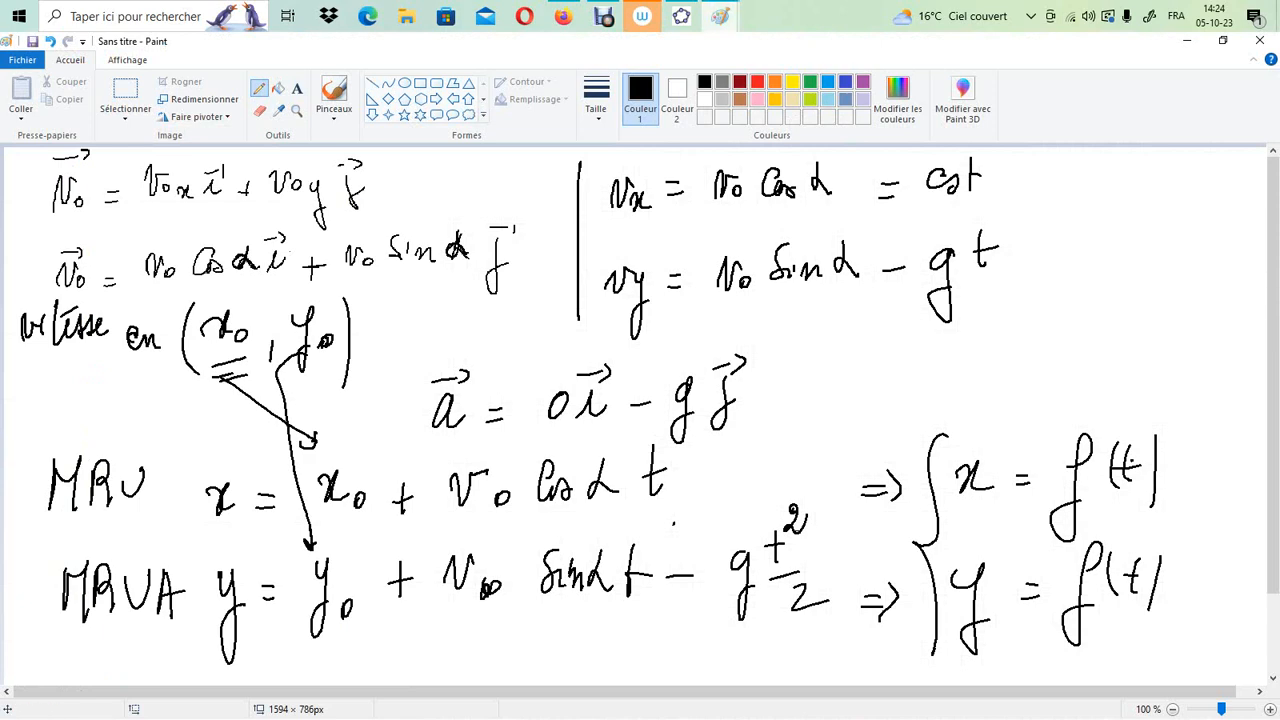
mouse_move(720, 17)
left_click(907, 90)
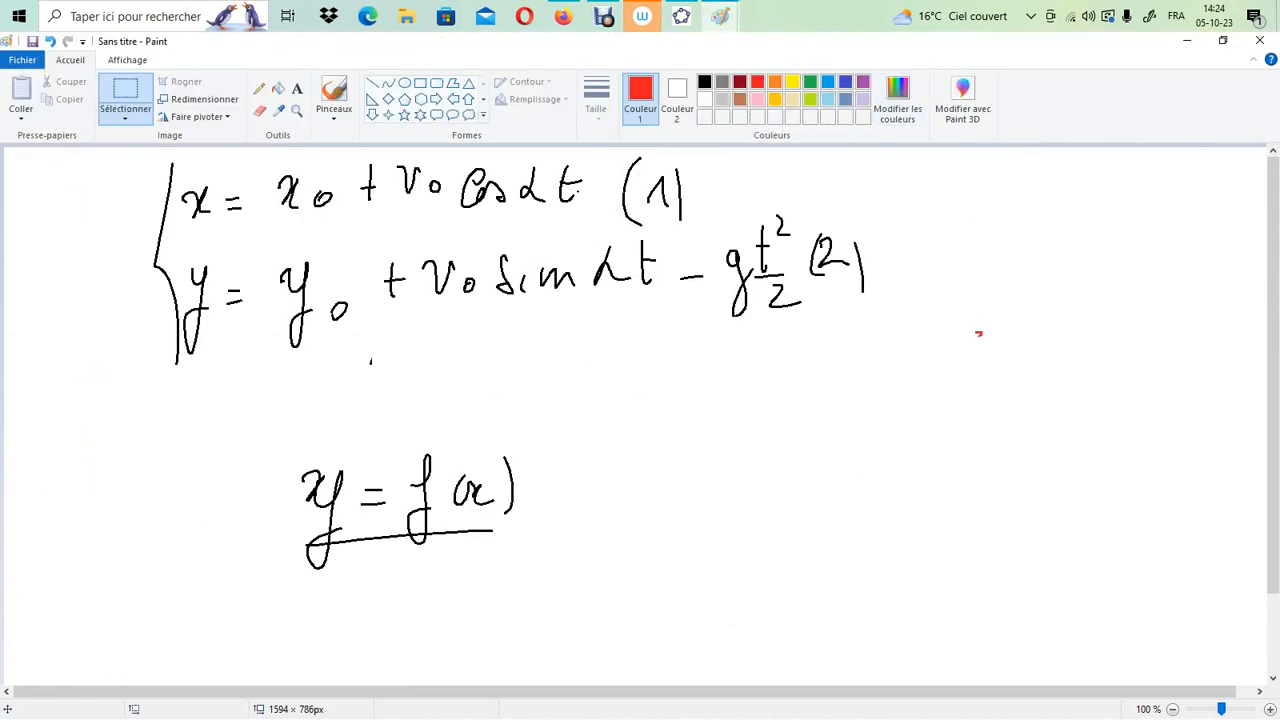
Review the initial-velocity diagram, the time equations, the position-vector notes and the boxed trajectory equation for a launch from (0, 0)
left_click(720, 17)
left_click(490, 92)
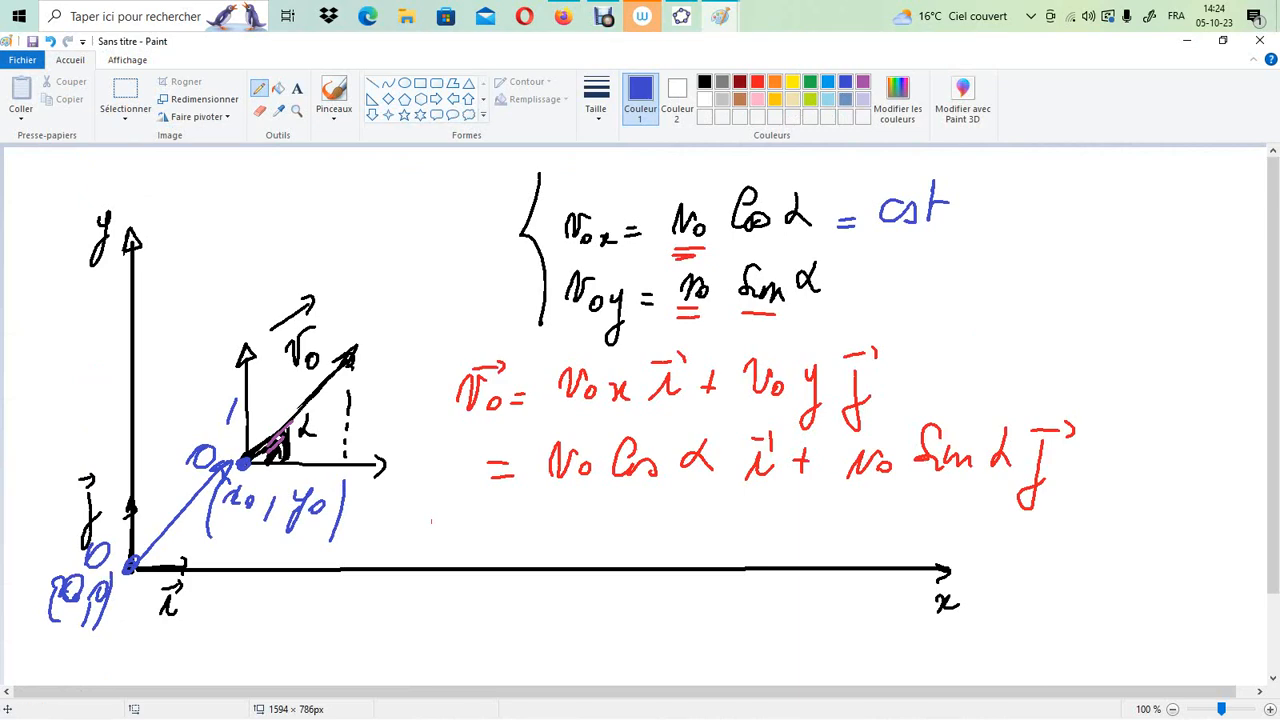
left_click(720, 17)
left_click(640, 92)
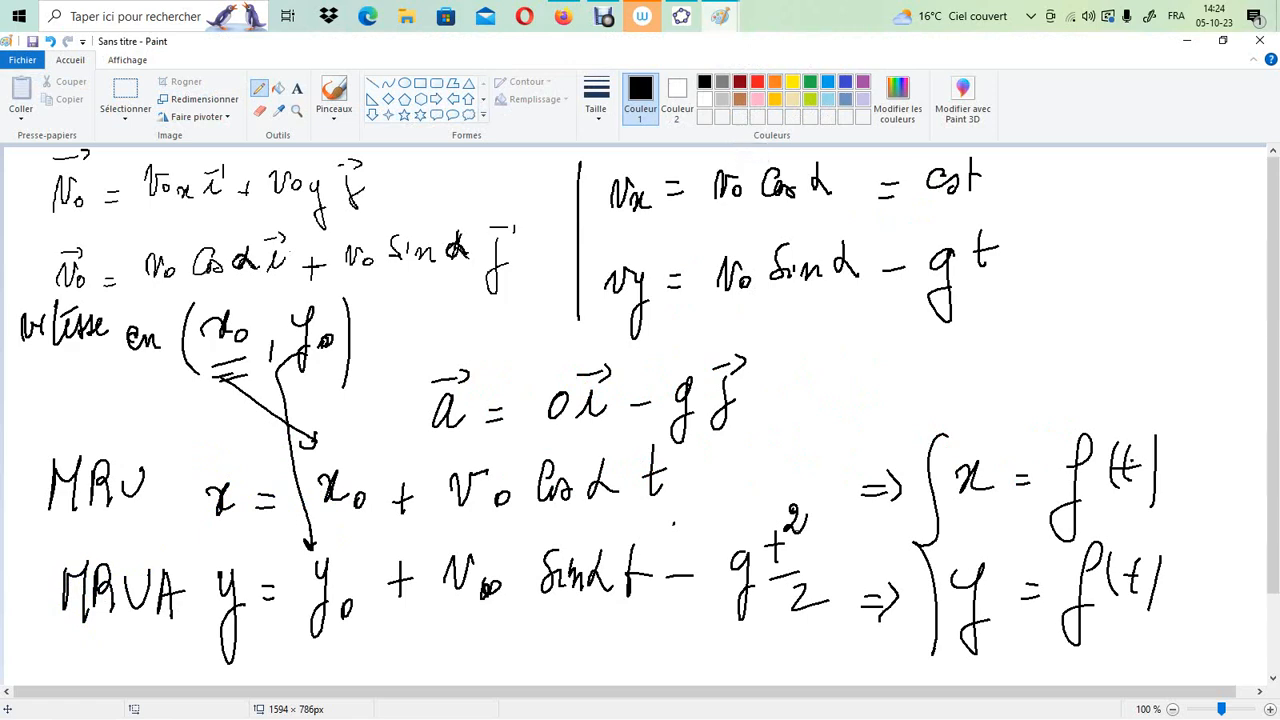
mouse_move(720, 20)
left_click(482, 92)
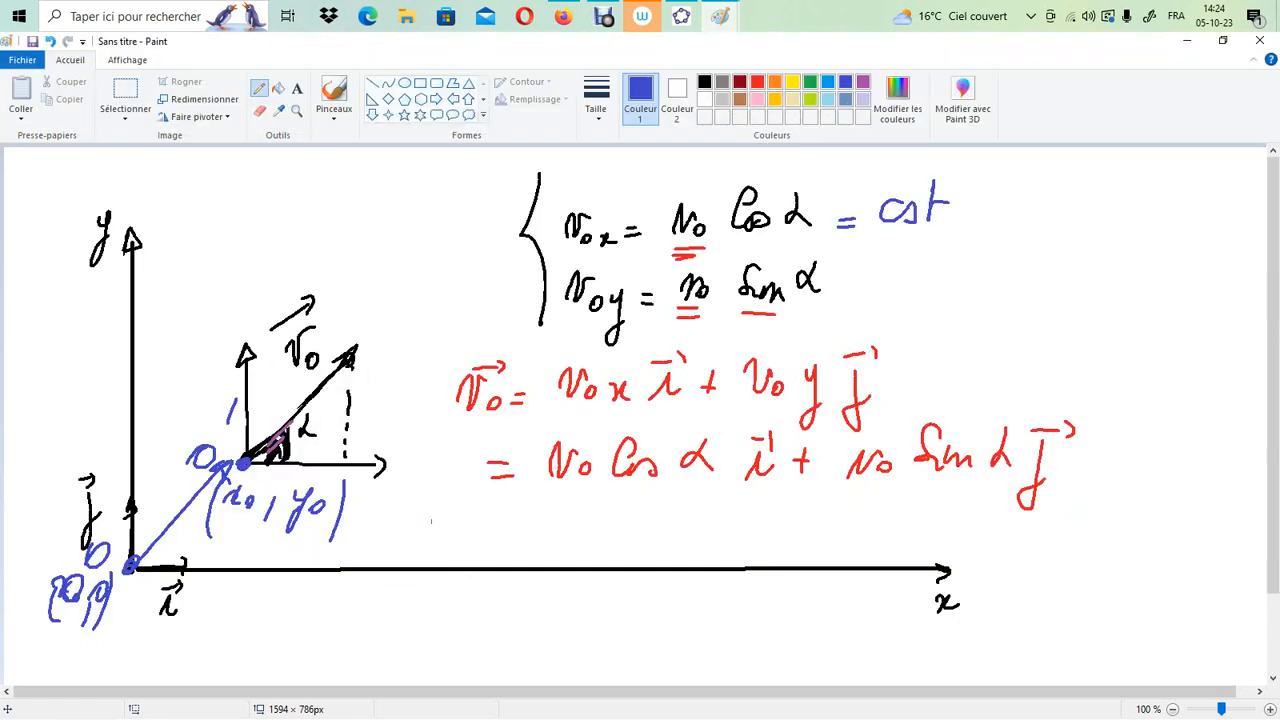
left_click(720, 17)
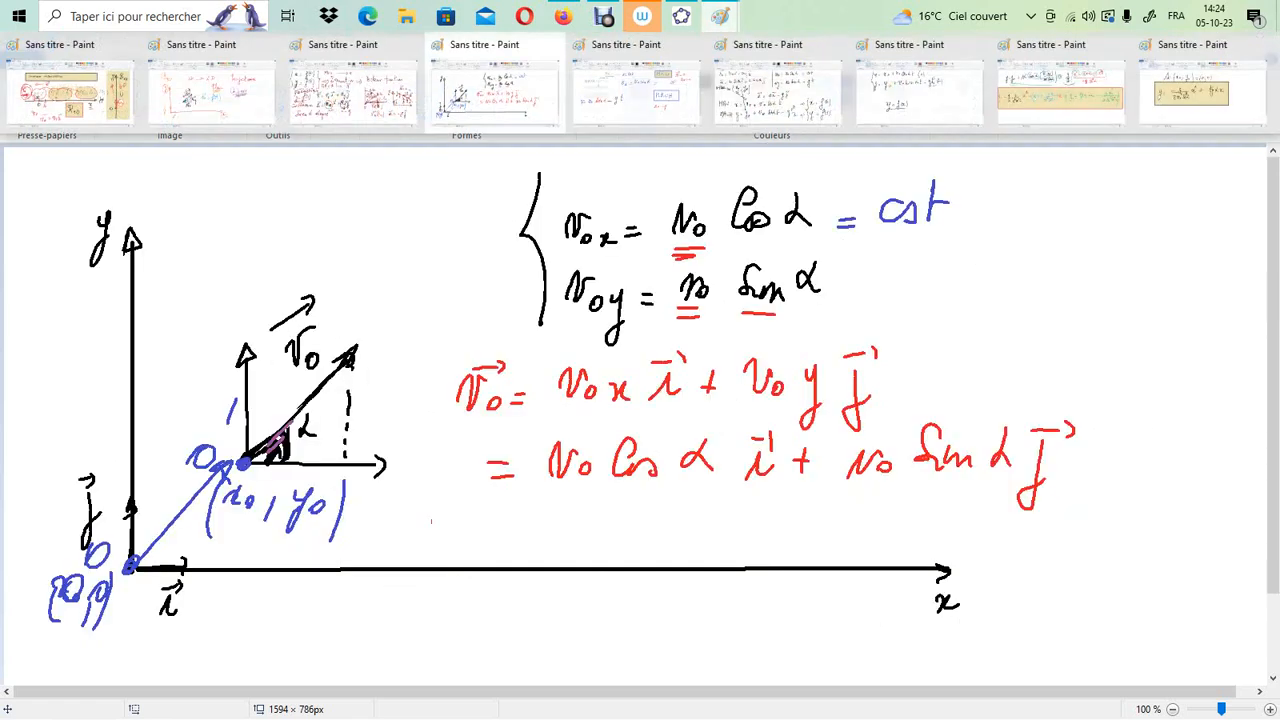
left_click(355, 92)
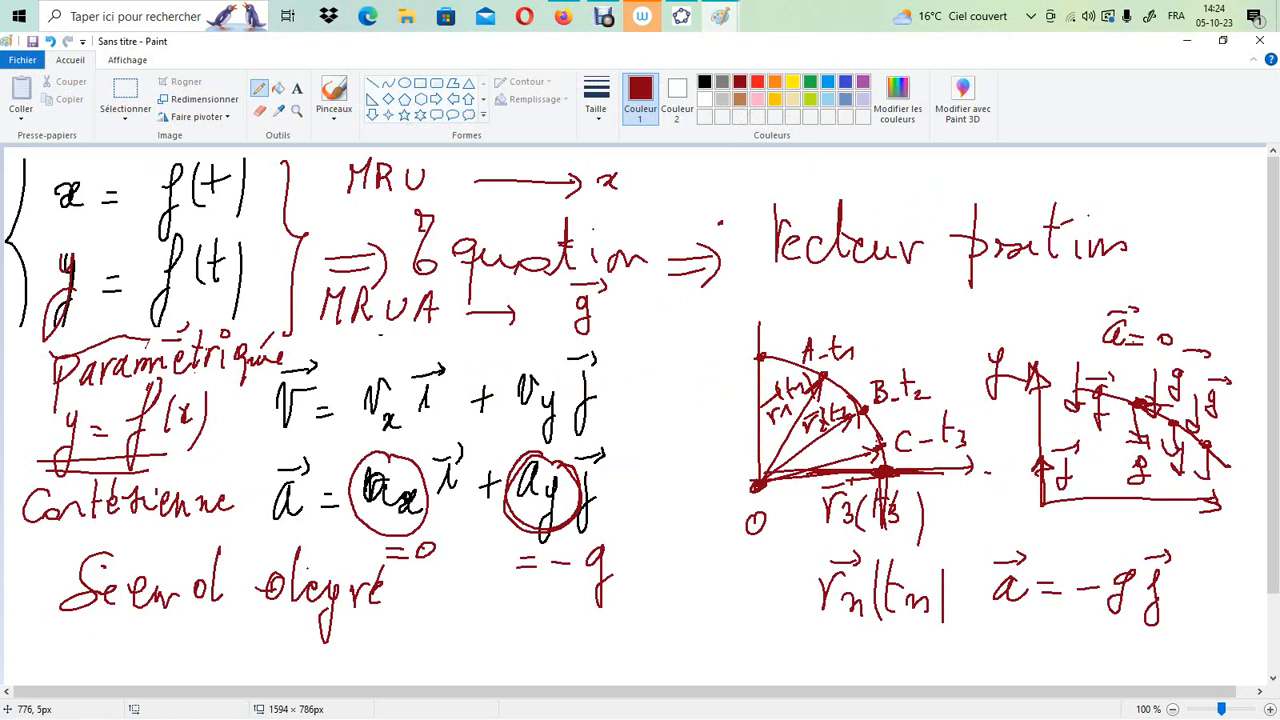
mouse_move(720, 17)
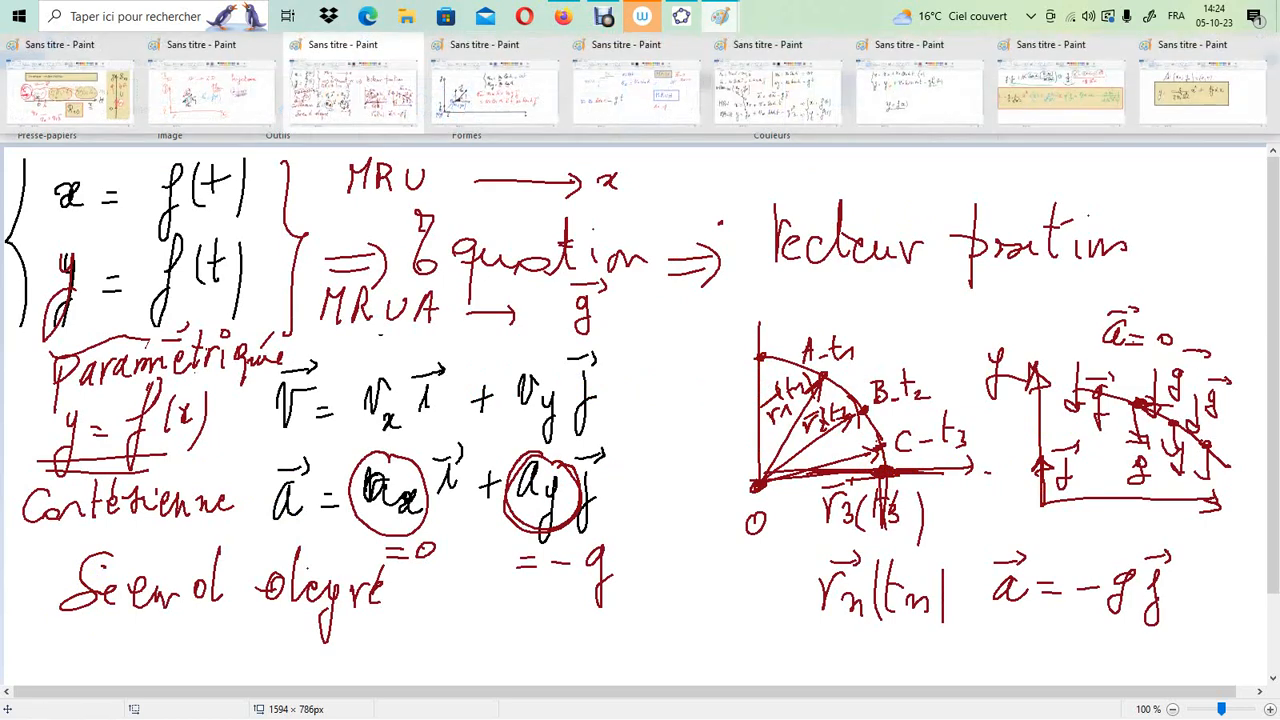
left_click(1195, 88)
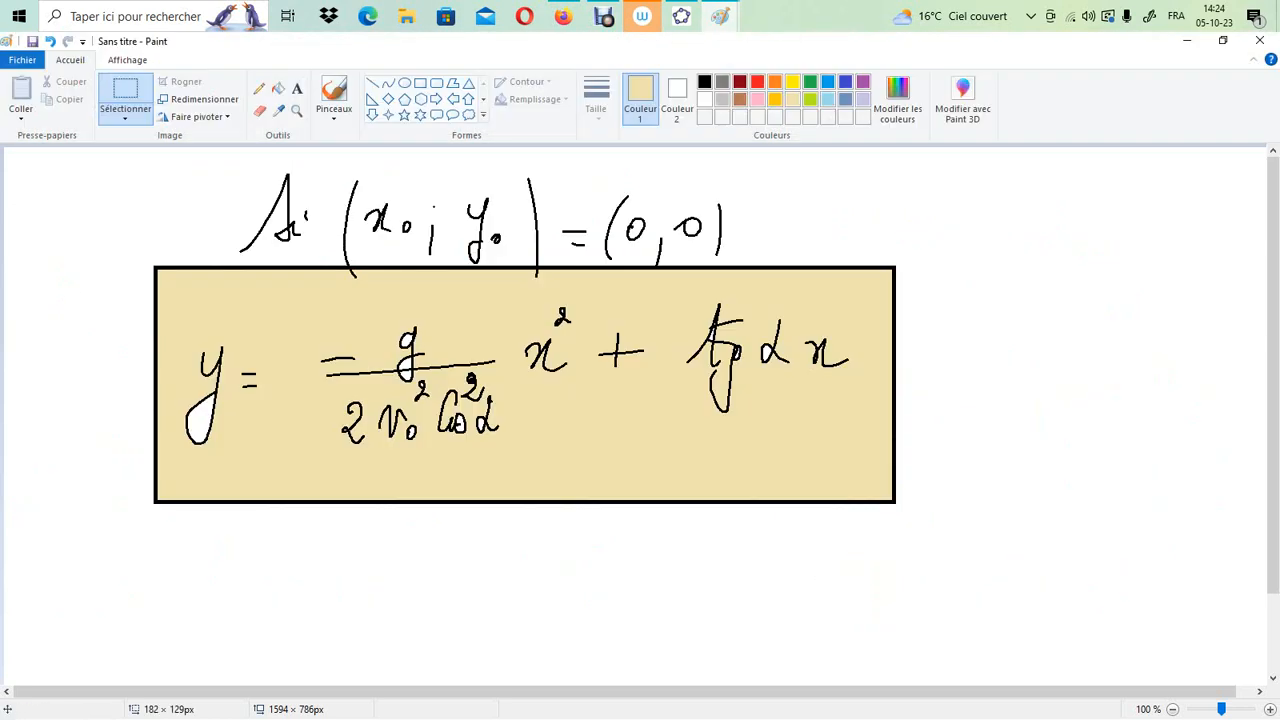
Switch to GeoGebra and review the definitions of the velocity components, launch parameters, moving points, trajectory and vectors
left_click(681, 16)
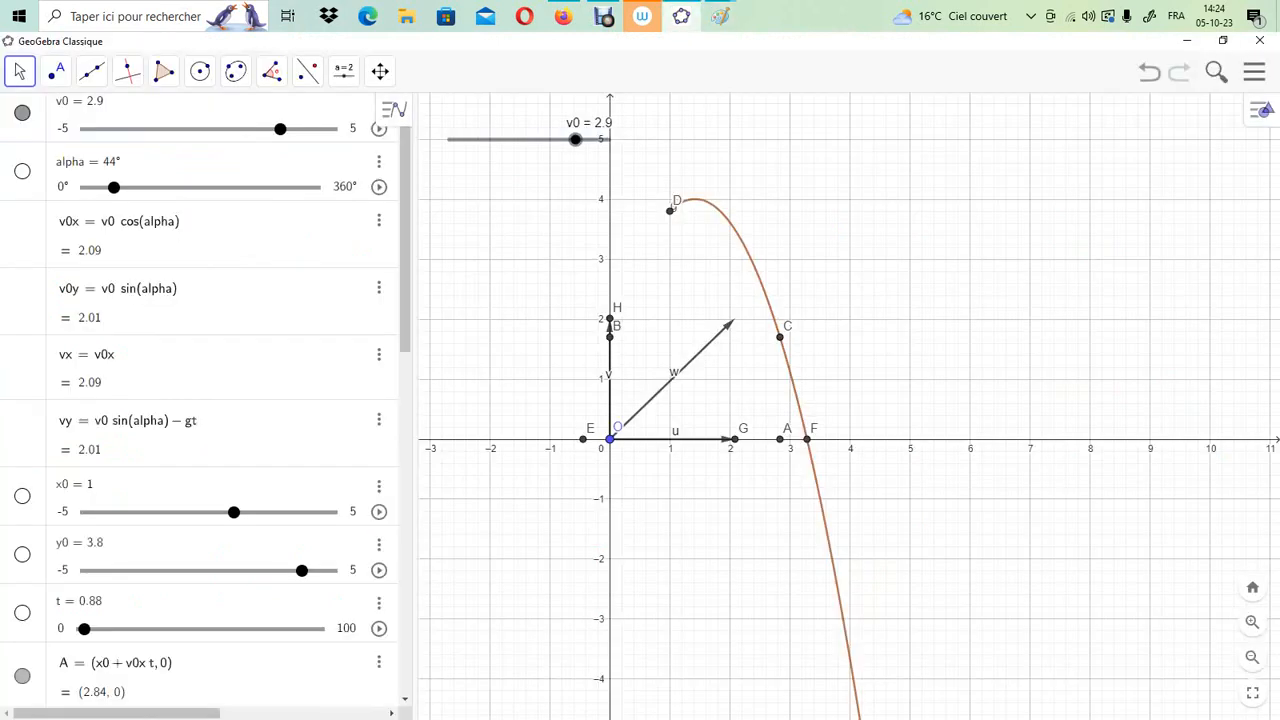
scroll(200, 400, "down", 10)
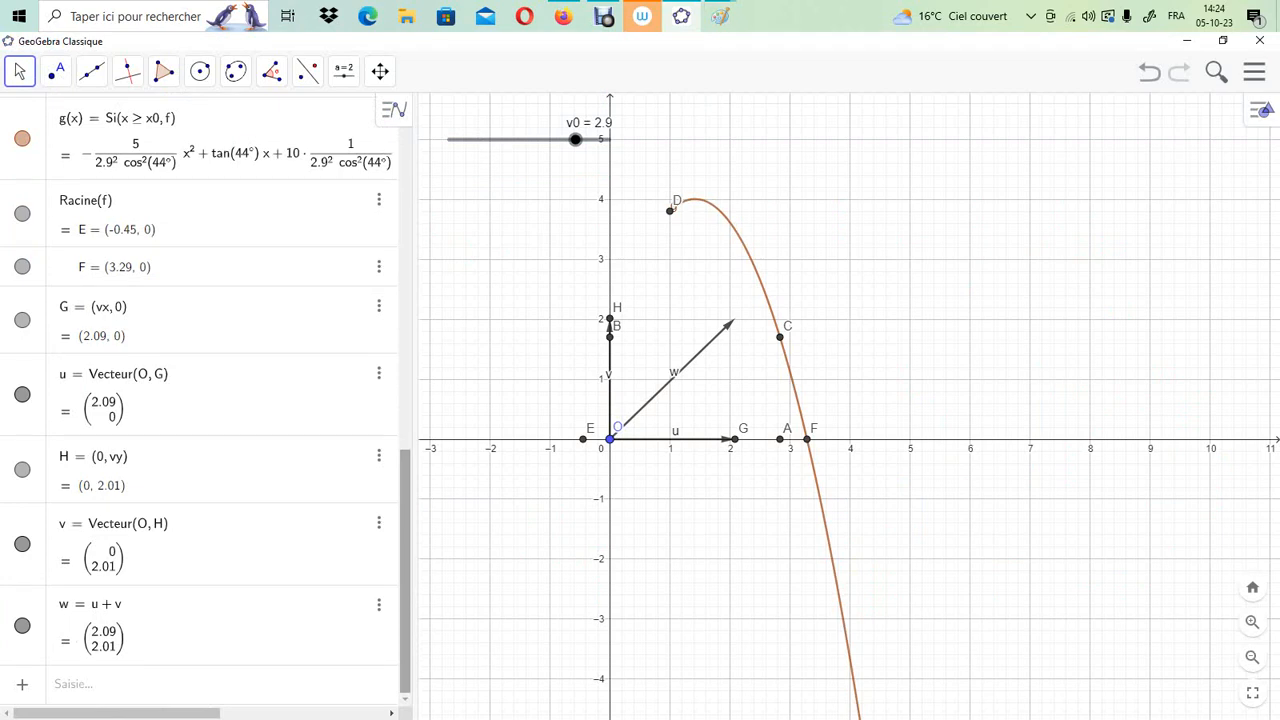
scroll(200, 400, "up", 10)
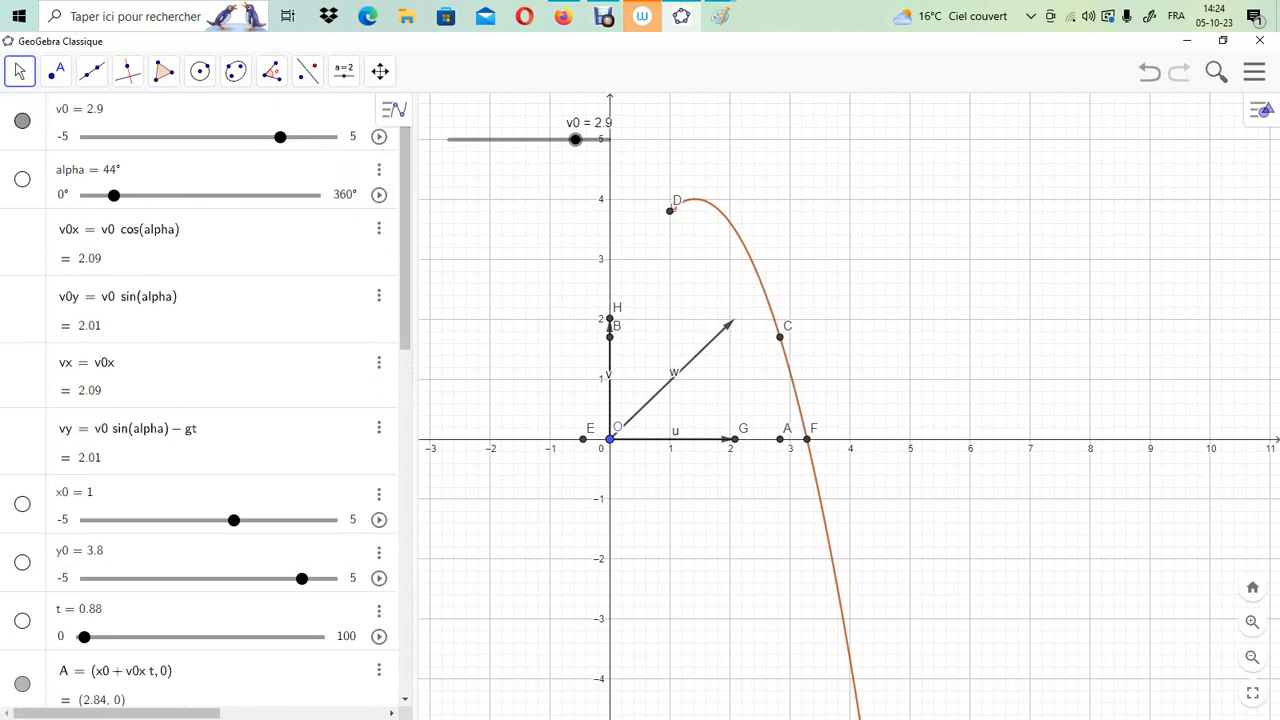
scroll(200, 400, "down", 5)
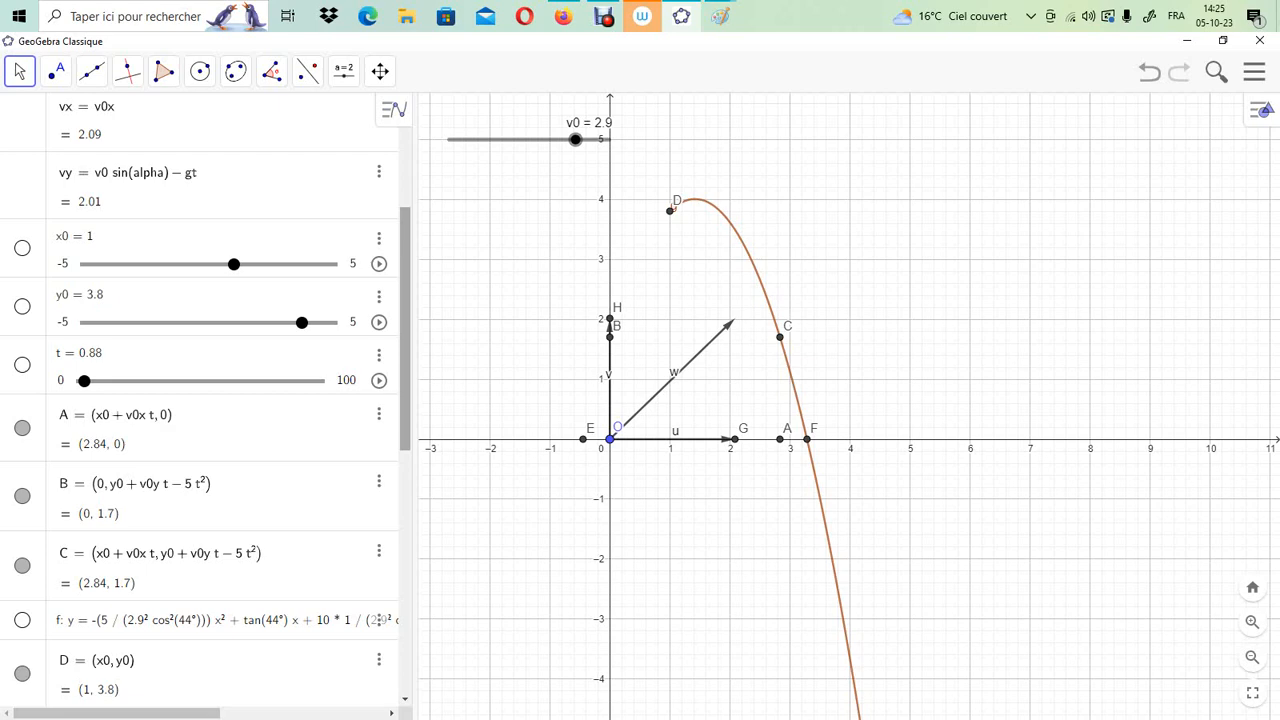
scroll(200, 400, "down", 4)
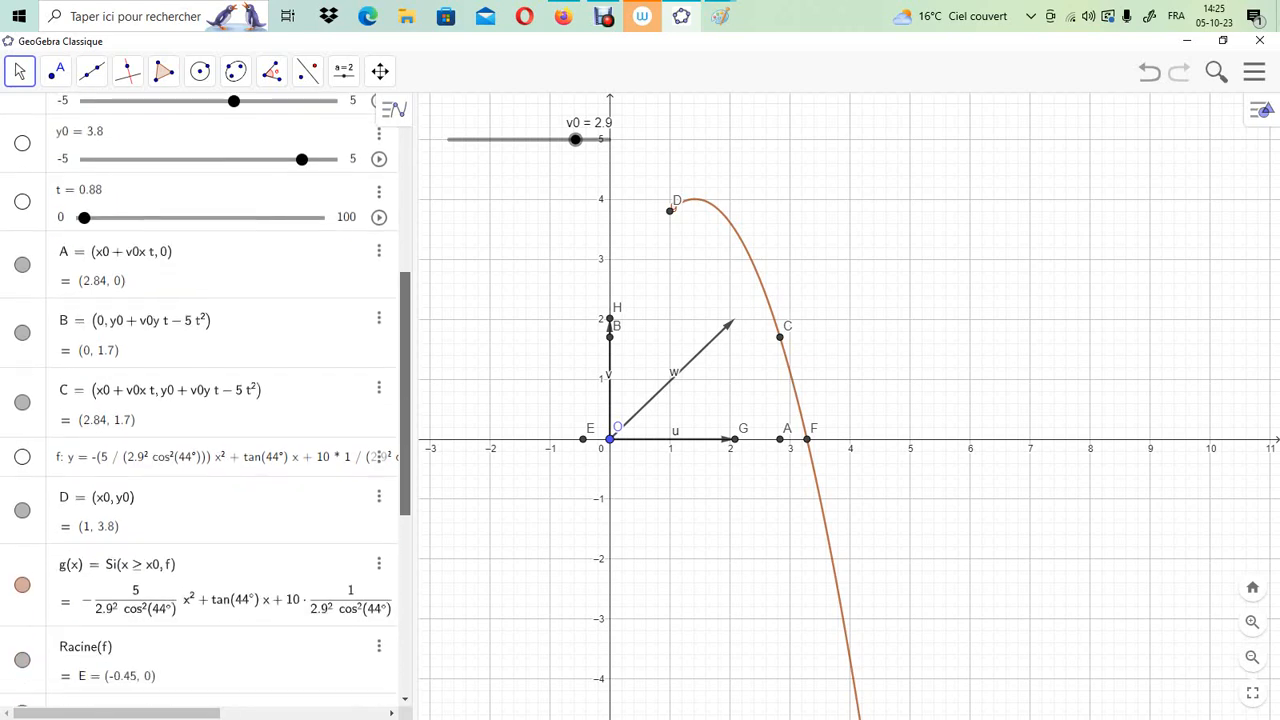
scroll(200, 400, "up", 4)
scroll(200, 400, "down", 6)
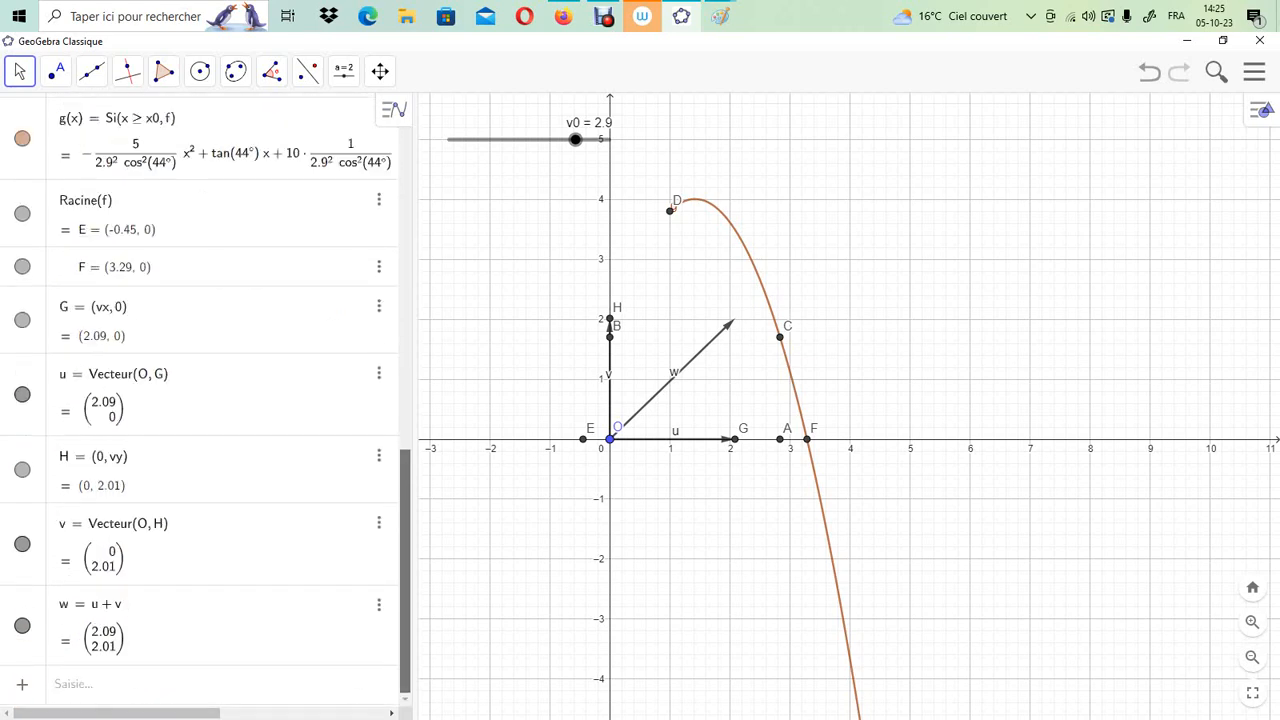
Add the line through points B and C with droite(B, C)
left_click(73, 684)
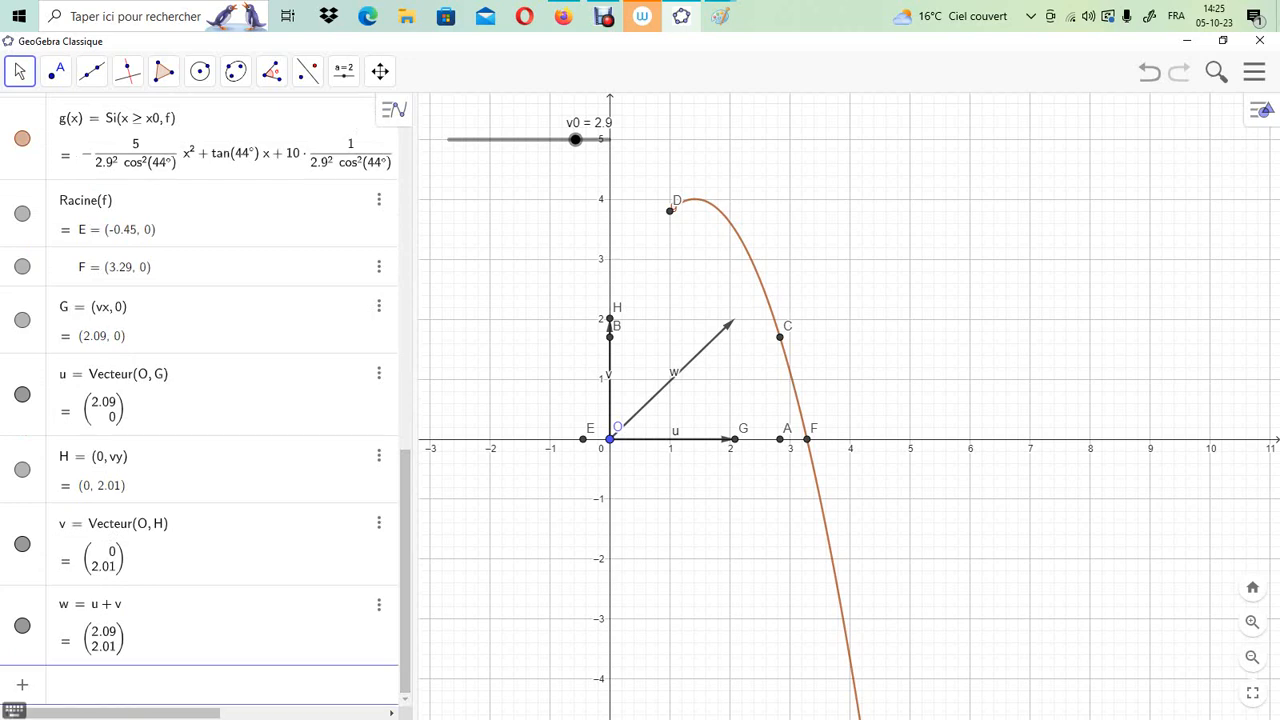
type("droite")
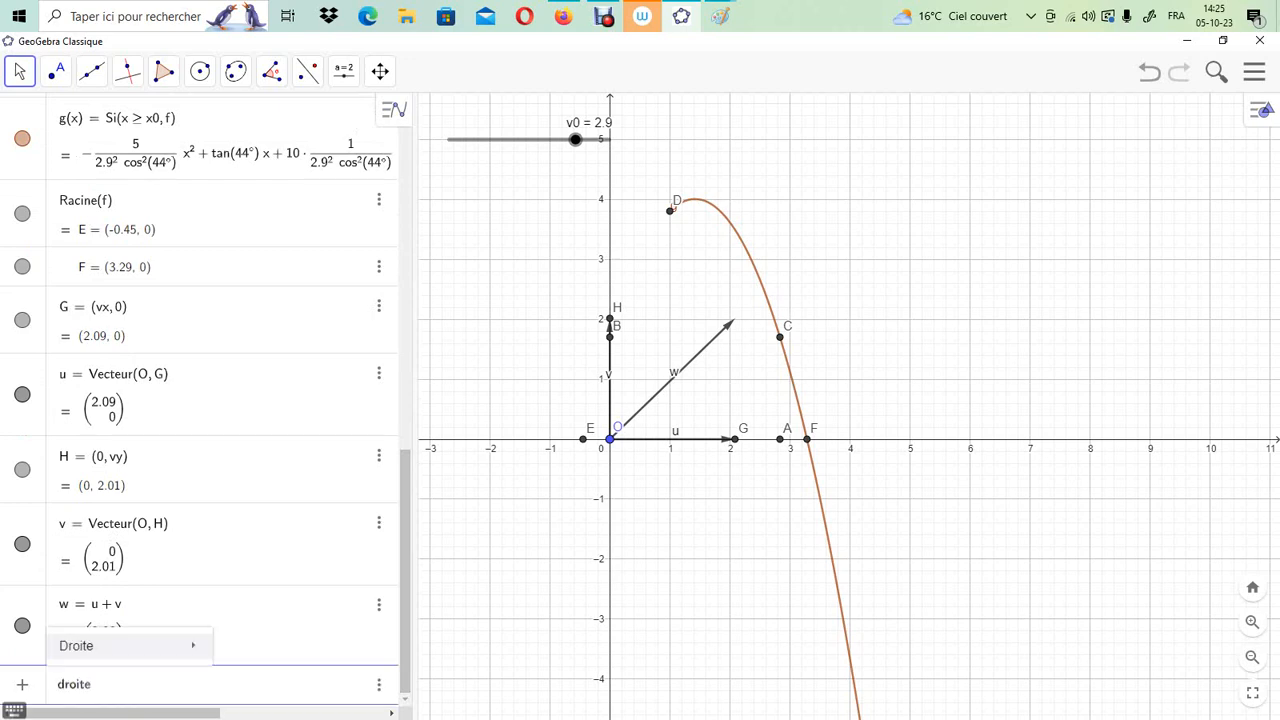
type("(b")
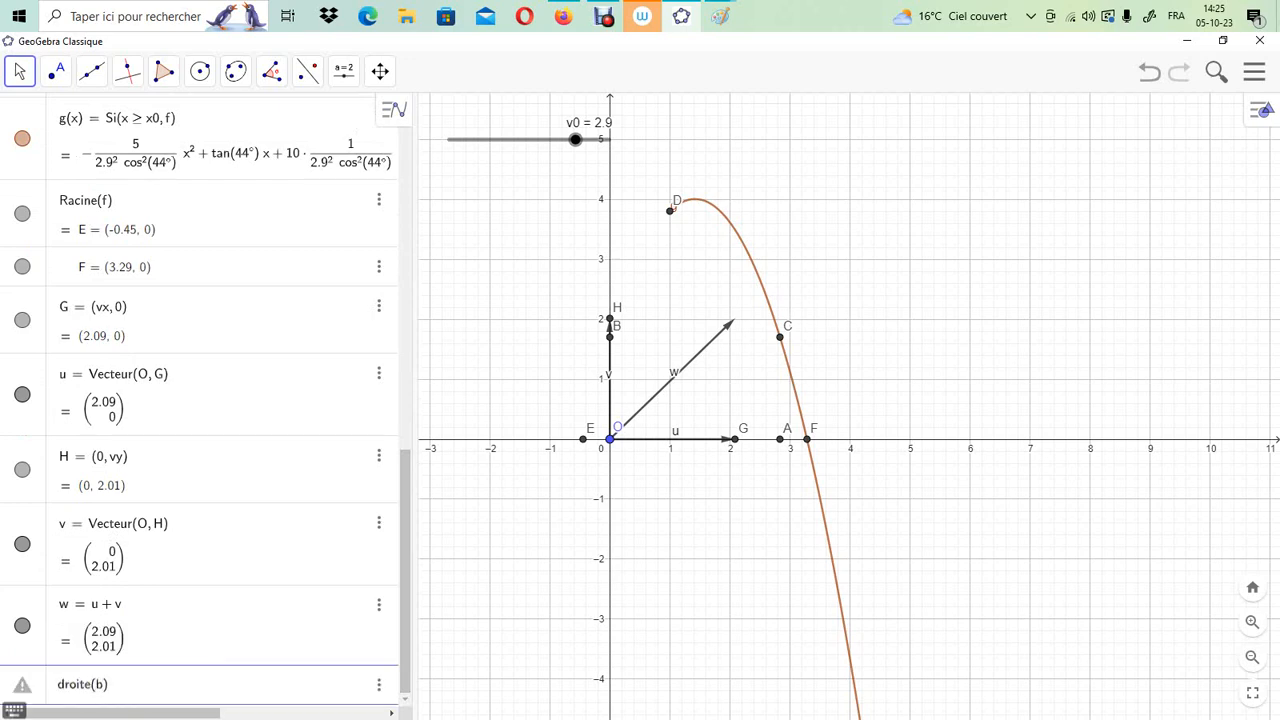
key("BackSpace")
type("B,C")
key("Return")
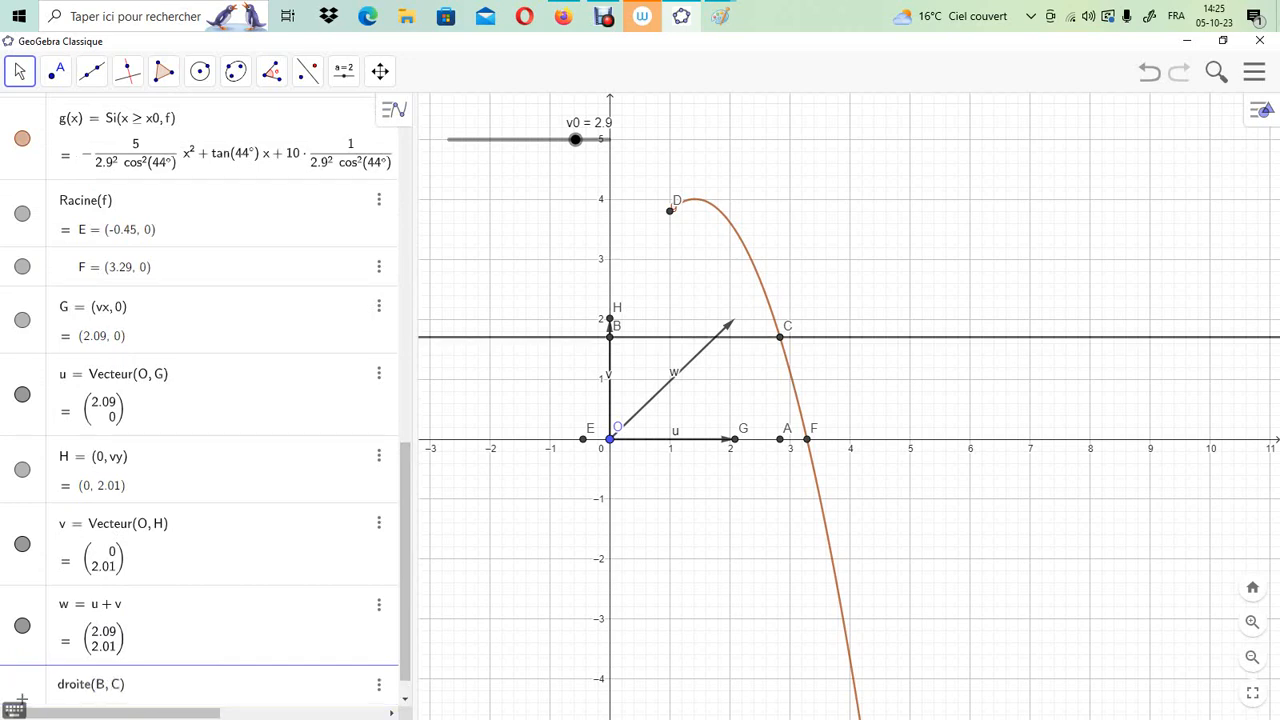
key("Return")
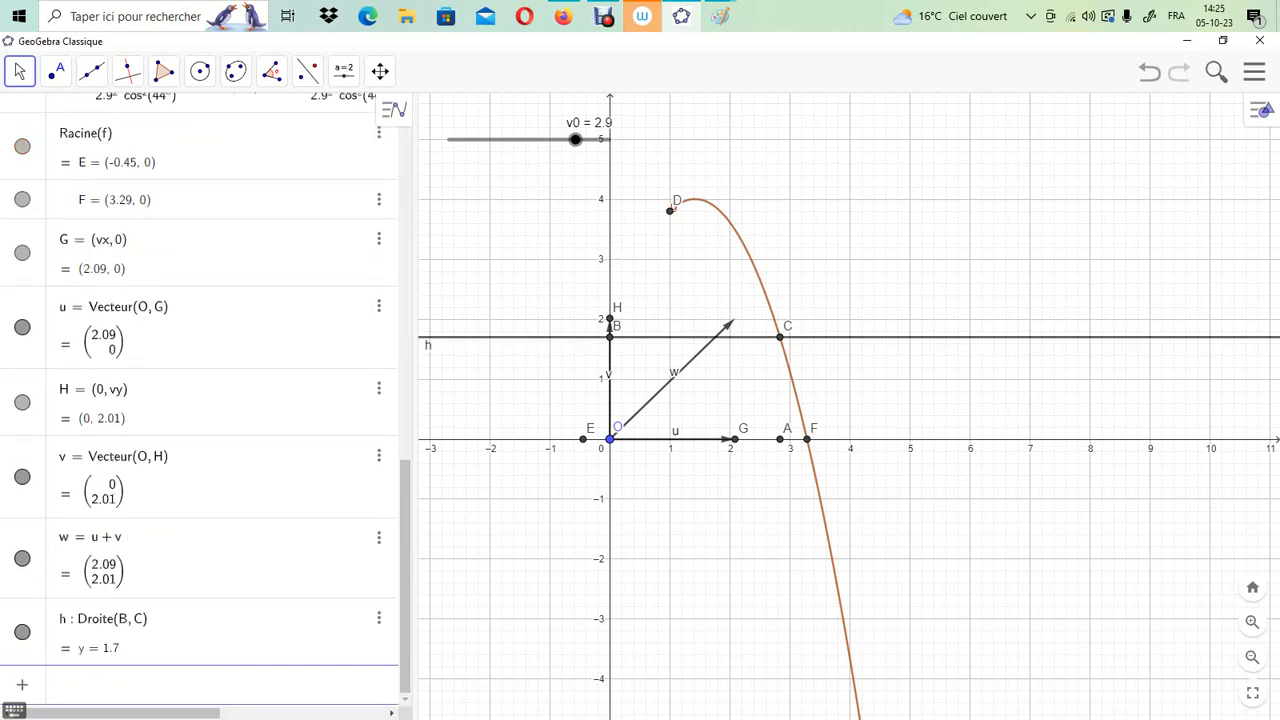
Add the line through points A and C with droite(A, C)
type("droit")
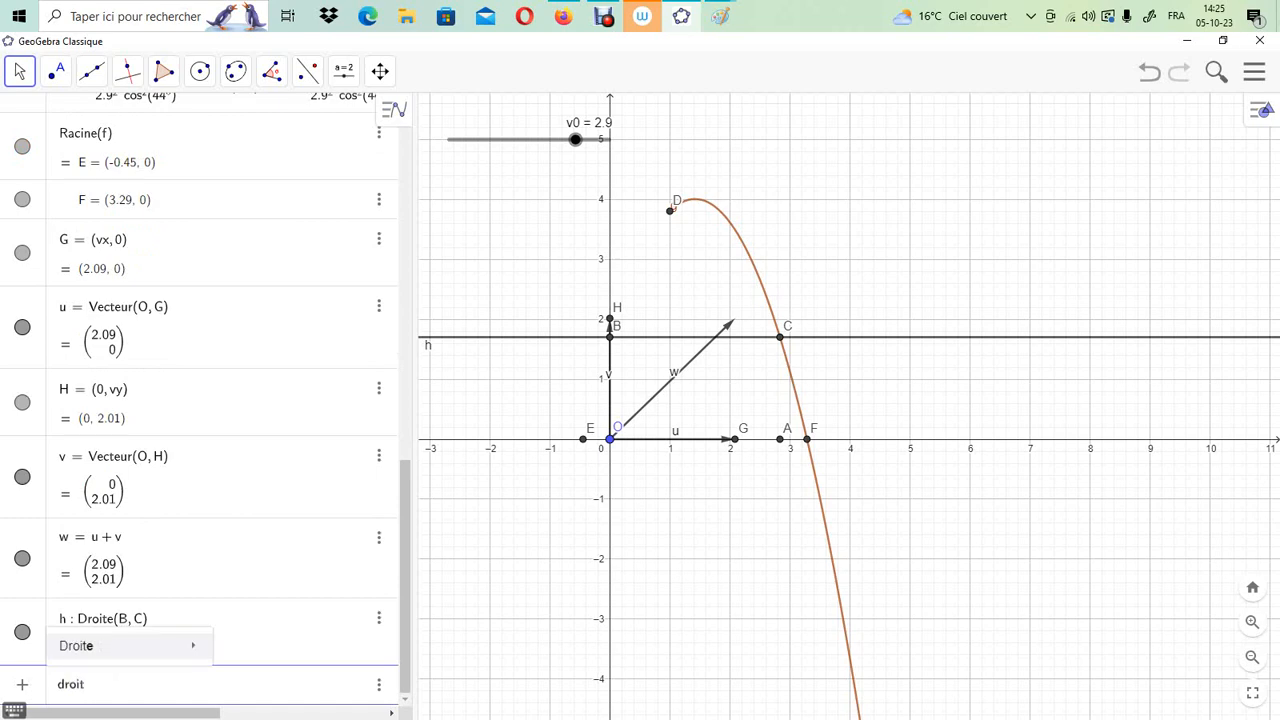
type("e(A,")
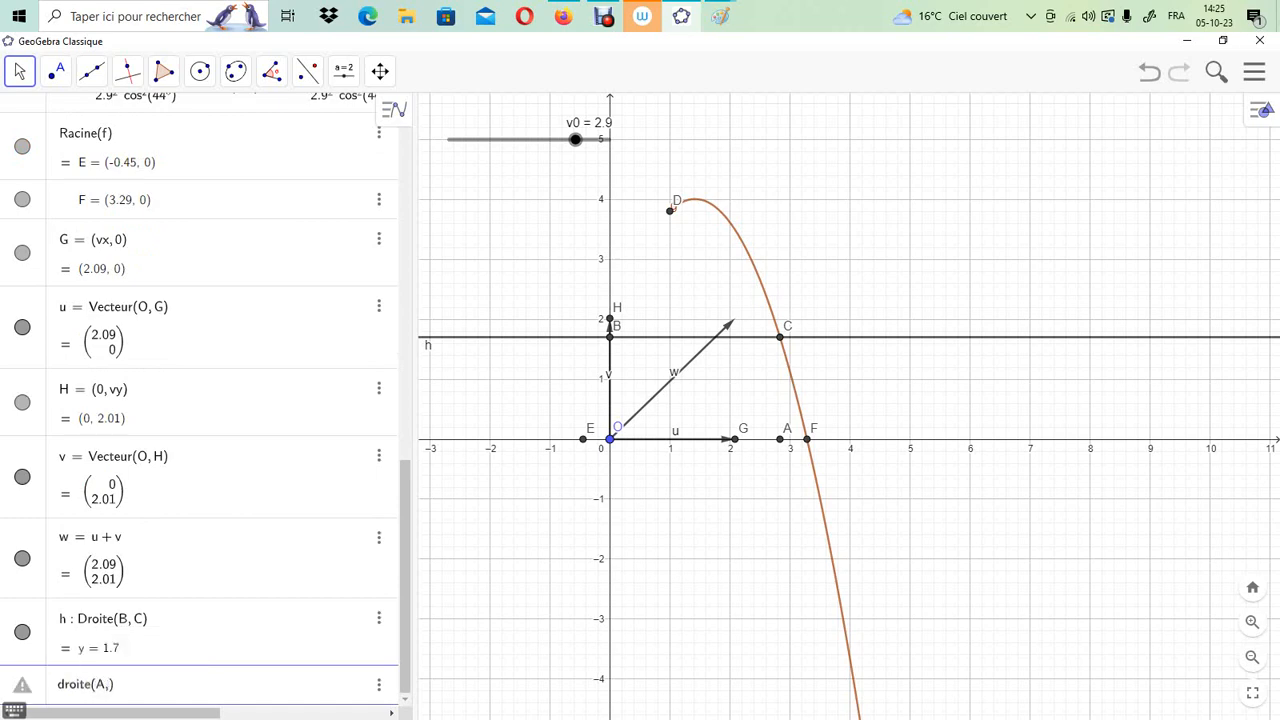
type("C")
key("Return")
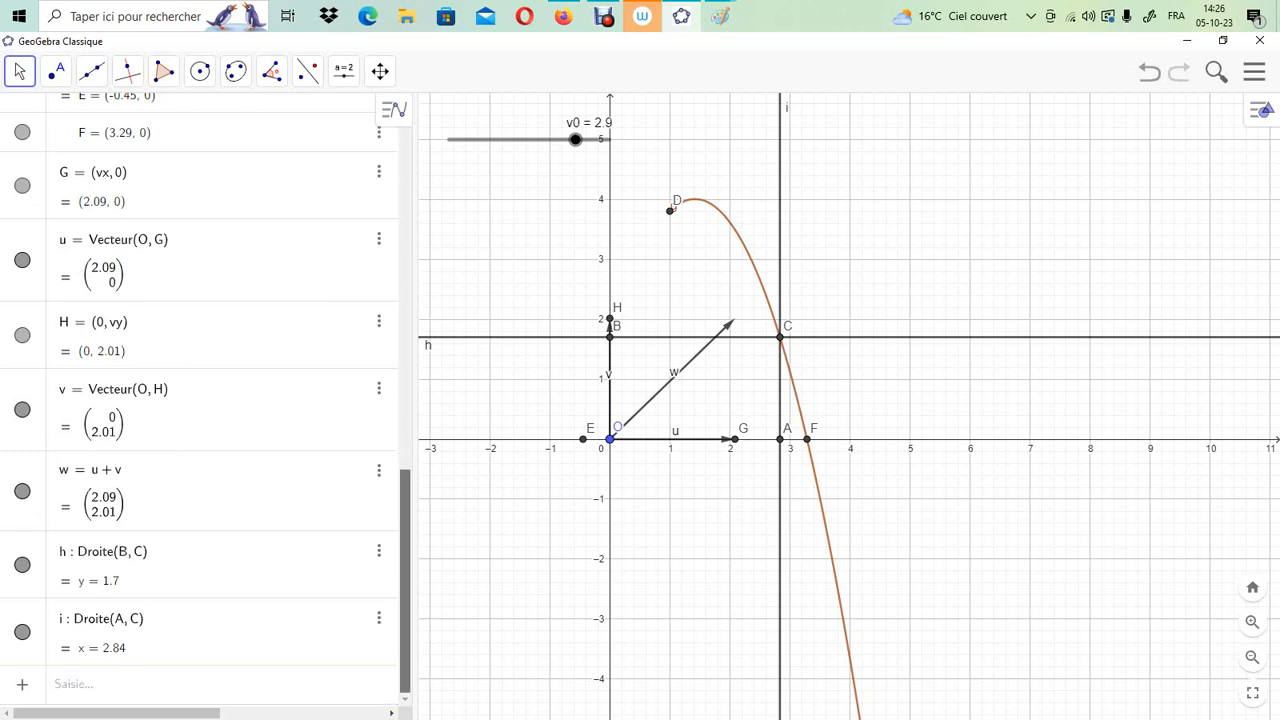
Draw a representative of the resultant velocity vector w with its origin at the moving point C
scroll(200, 400, "up", 3)
scroll(200, 400, "up", 1)
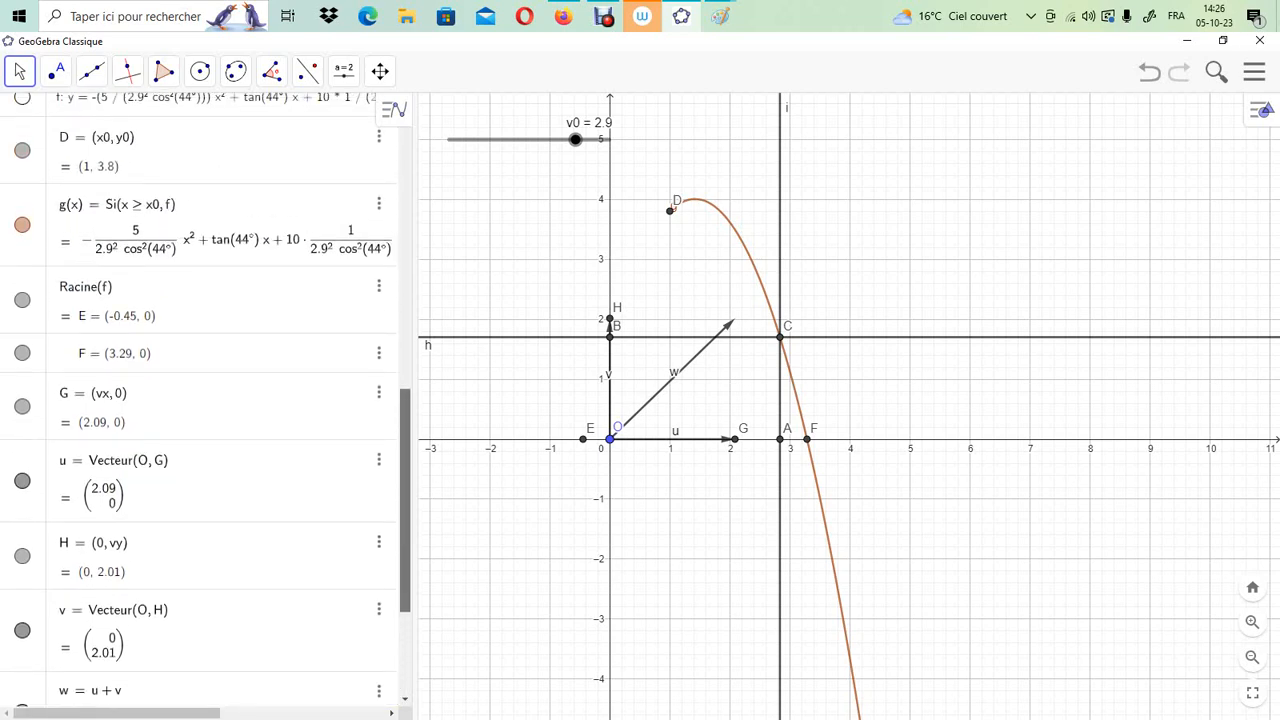
scroll(200, 400, "down", 2)
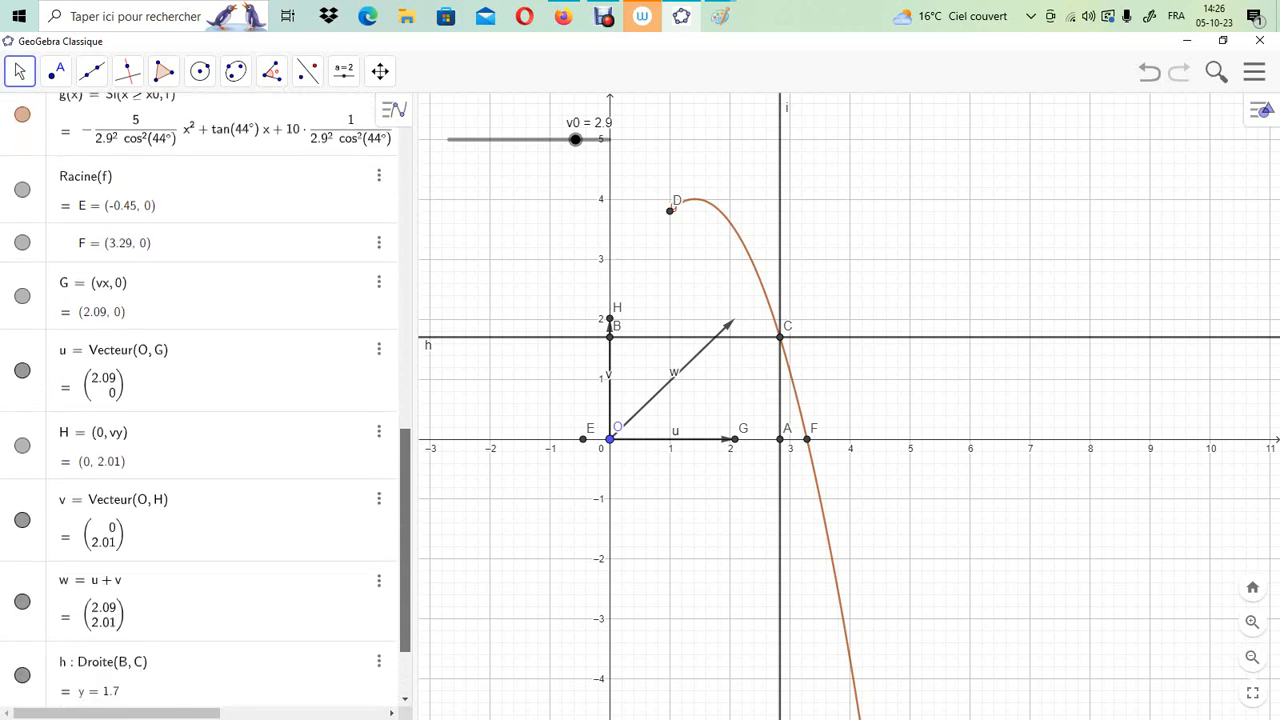
scroll(200, 400, "up", 1)
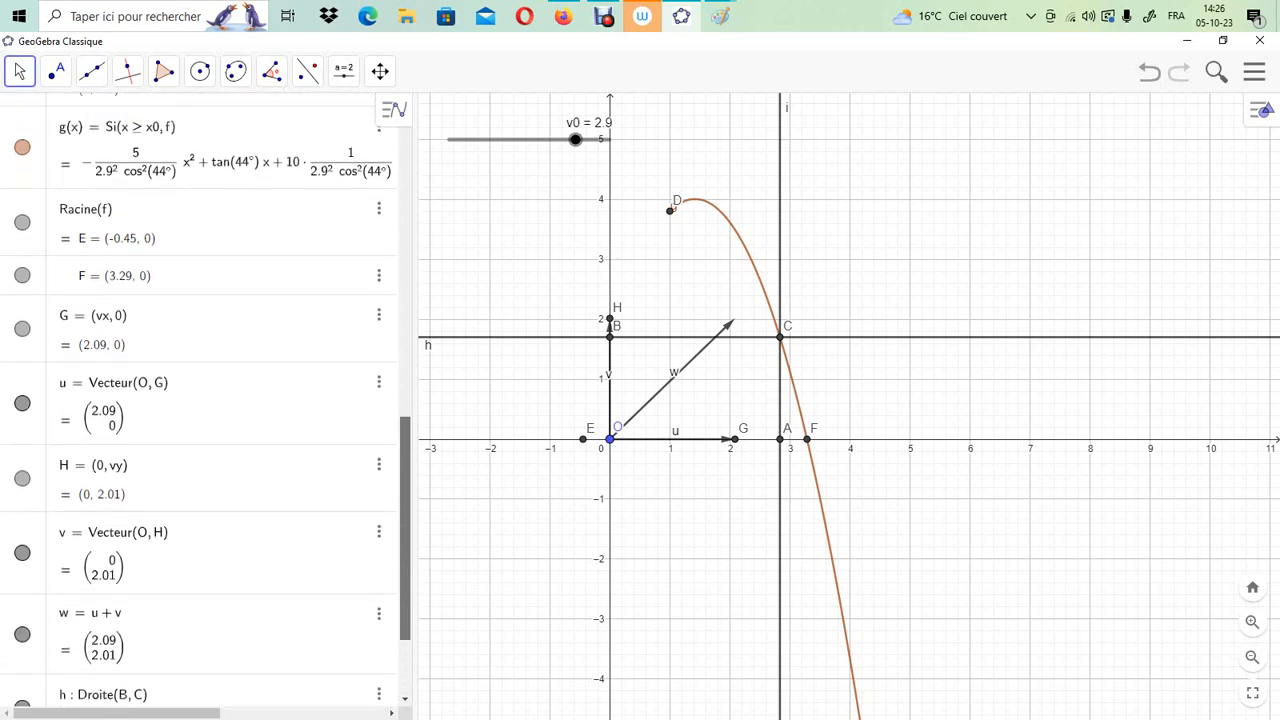
scroll(200, 400, "up", 1)
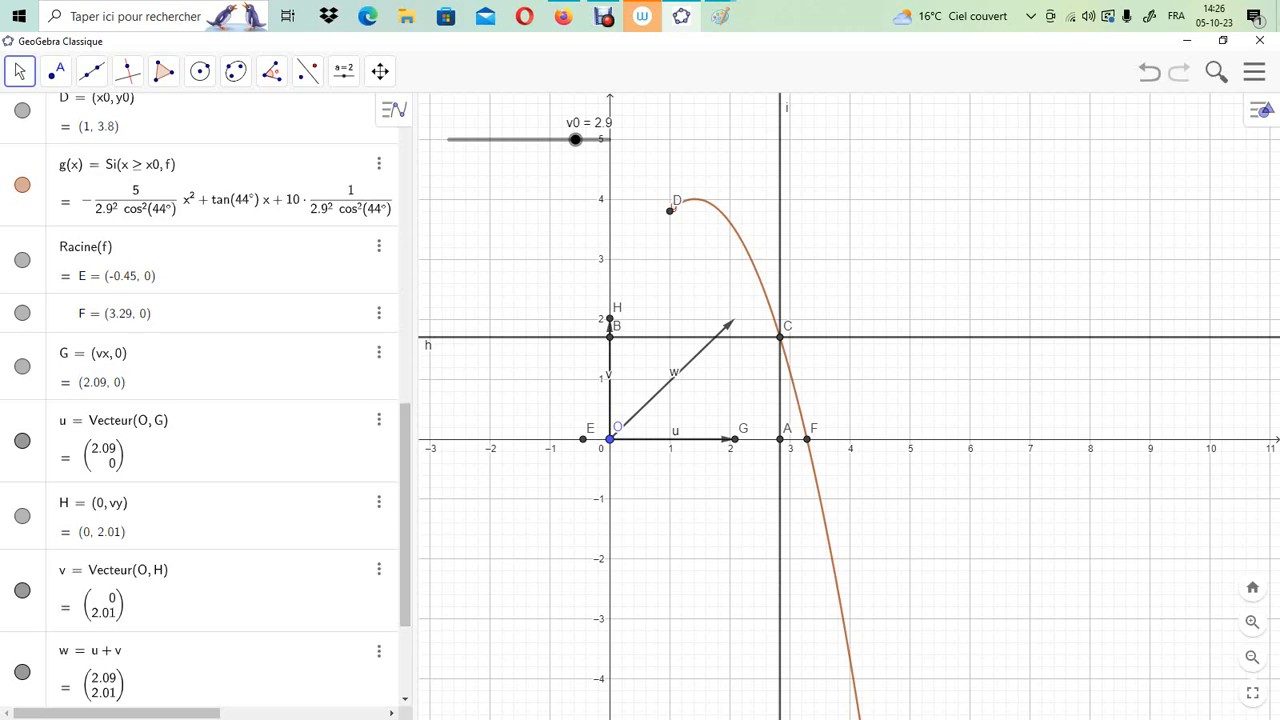
left_click(56, 71)
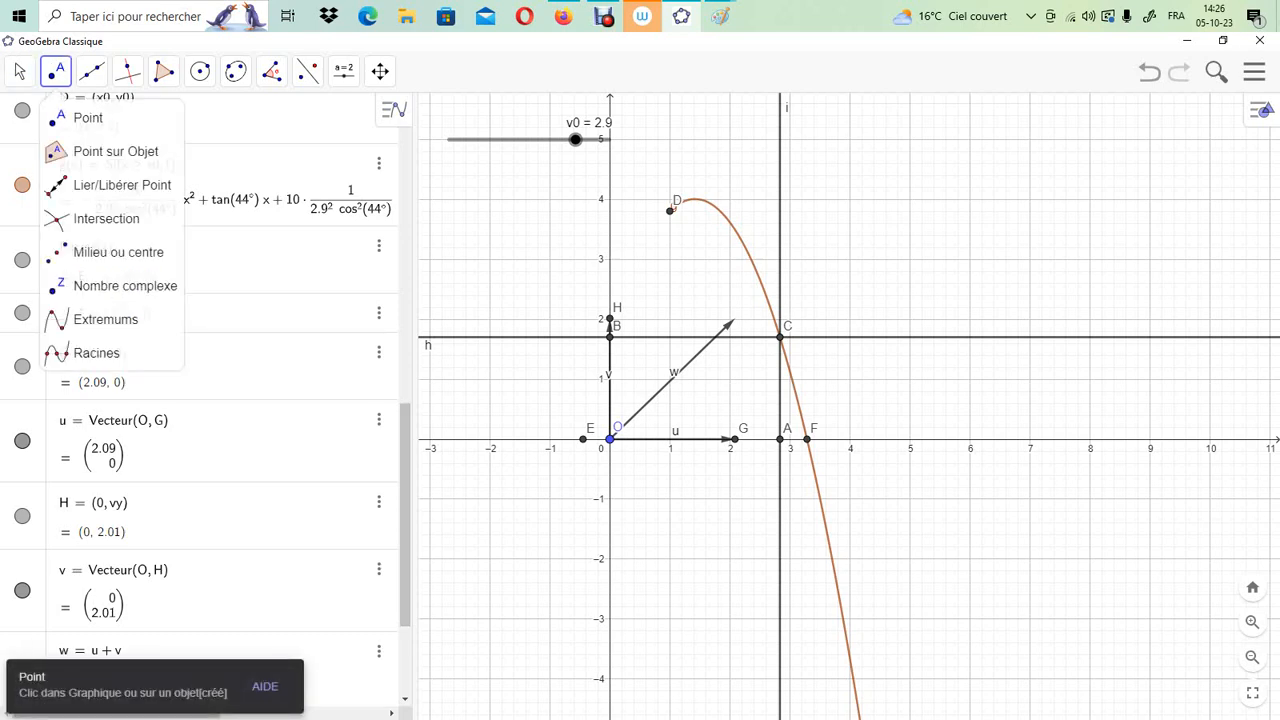
mouse_move(91, 72)
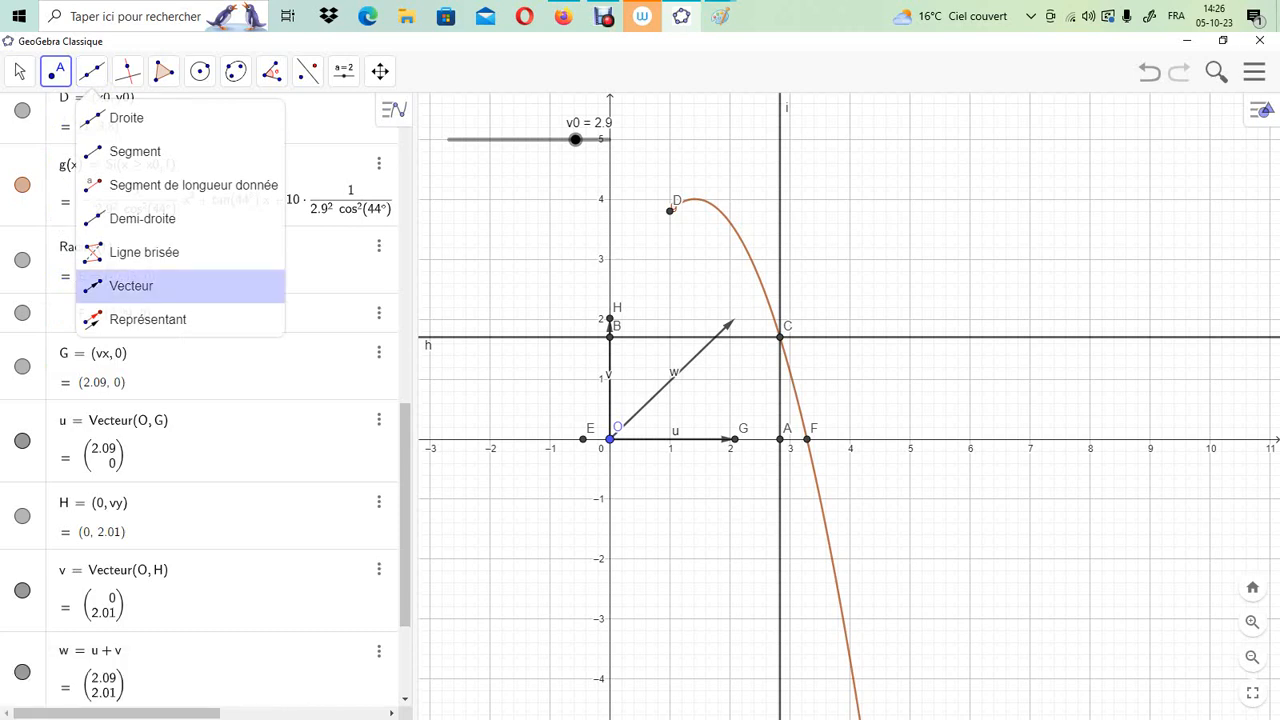
left_click(148, 319)
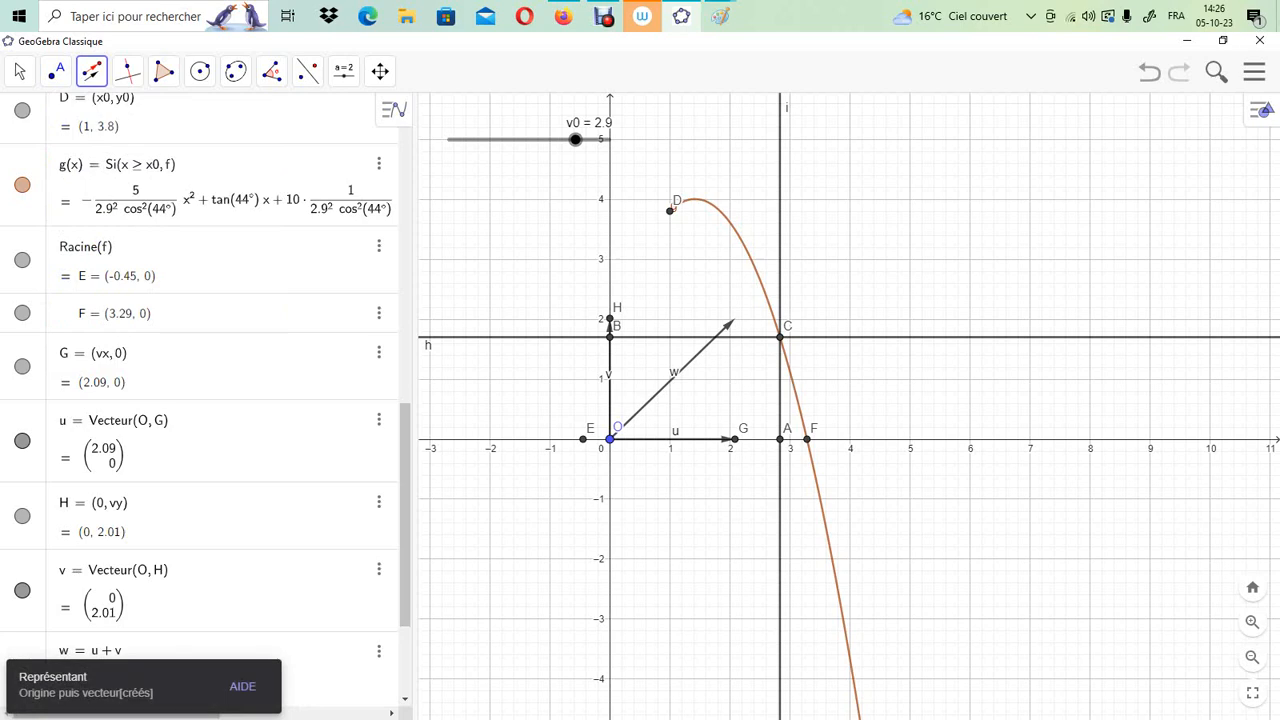
left_click(780, 337)
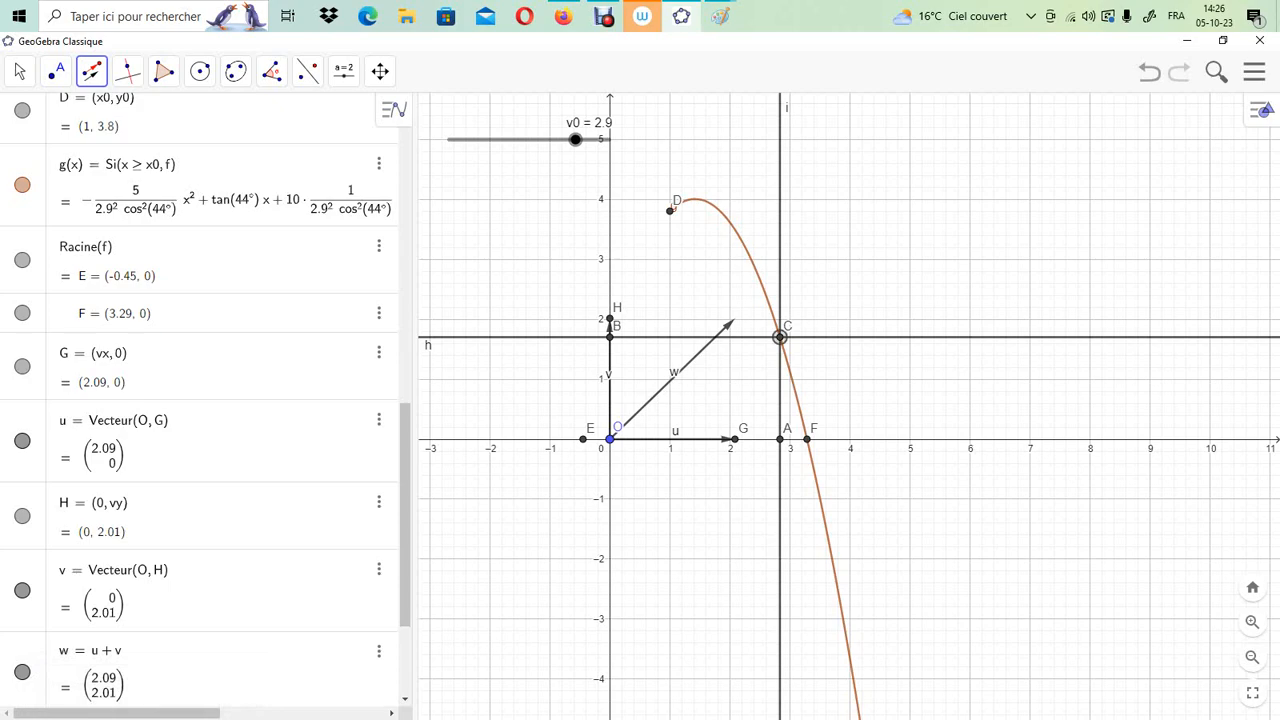
left_click(690, 362)
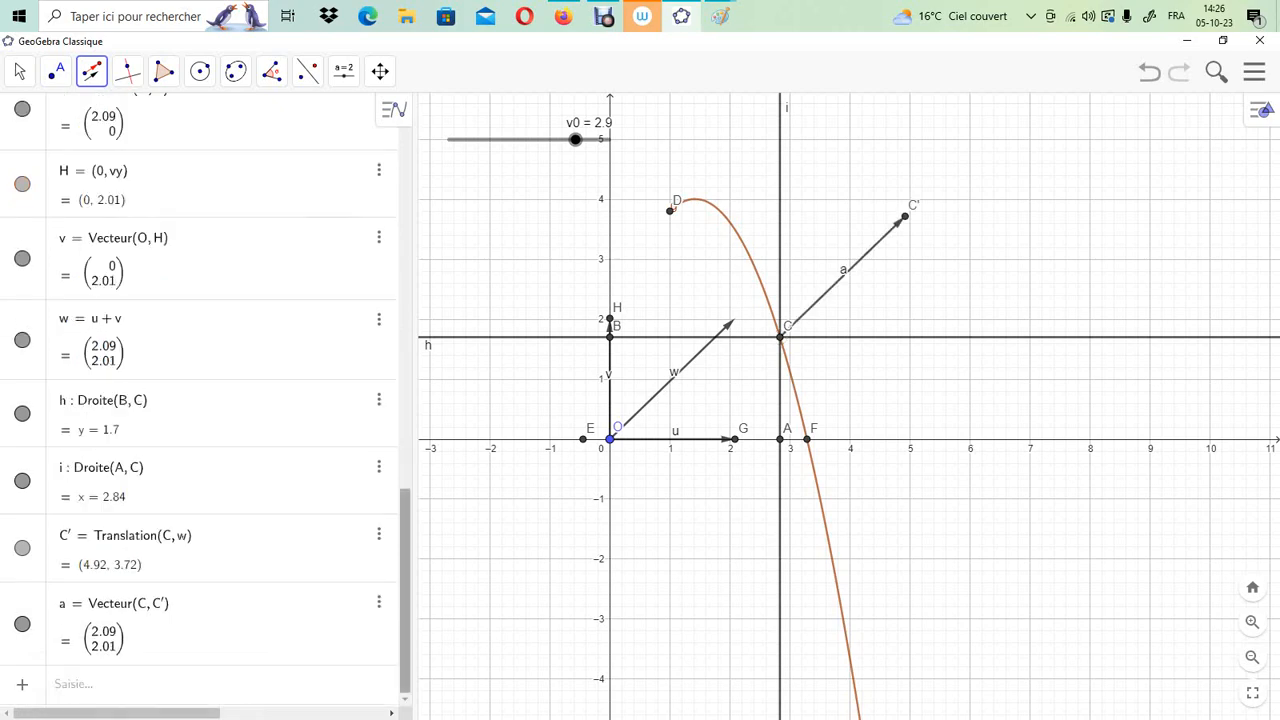
Animate the time t, bring it back near the start to replay the motion, and pause the animation
left_click_drag(405, 590, 405, 258)
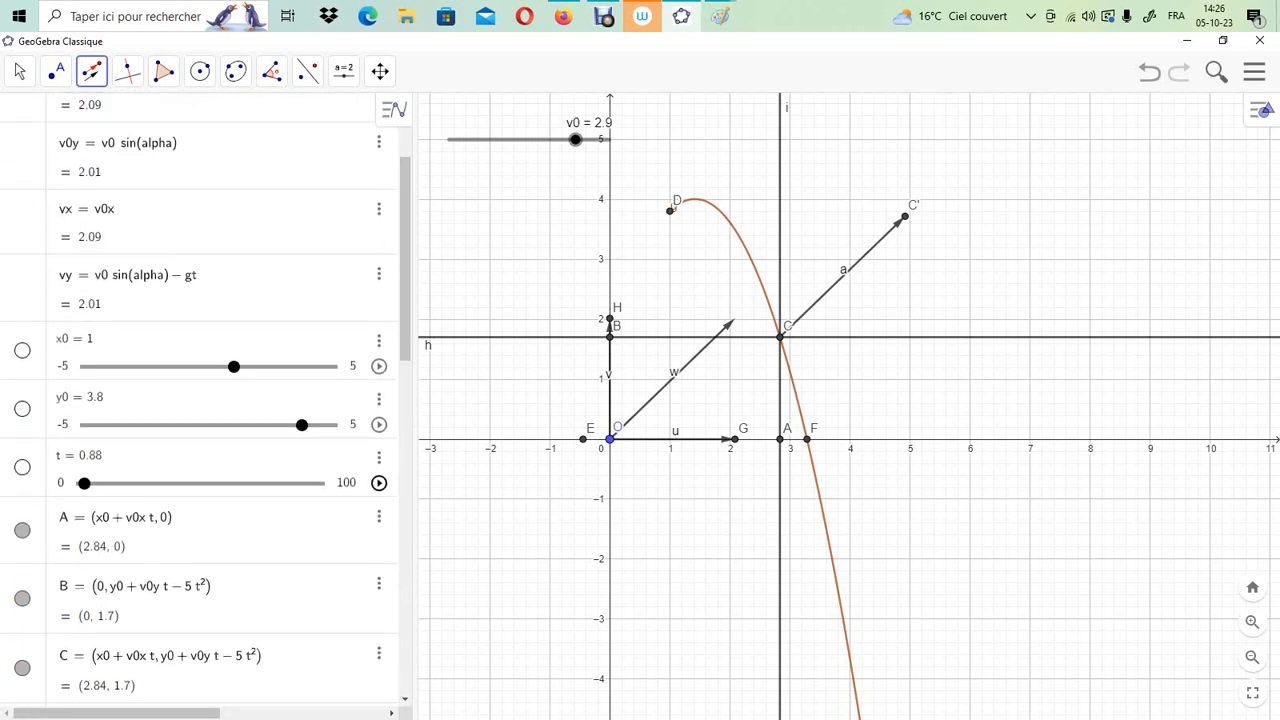
left_click(378, 482)
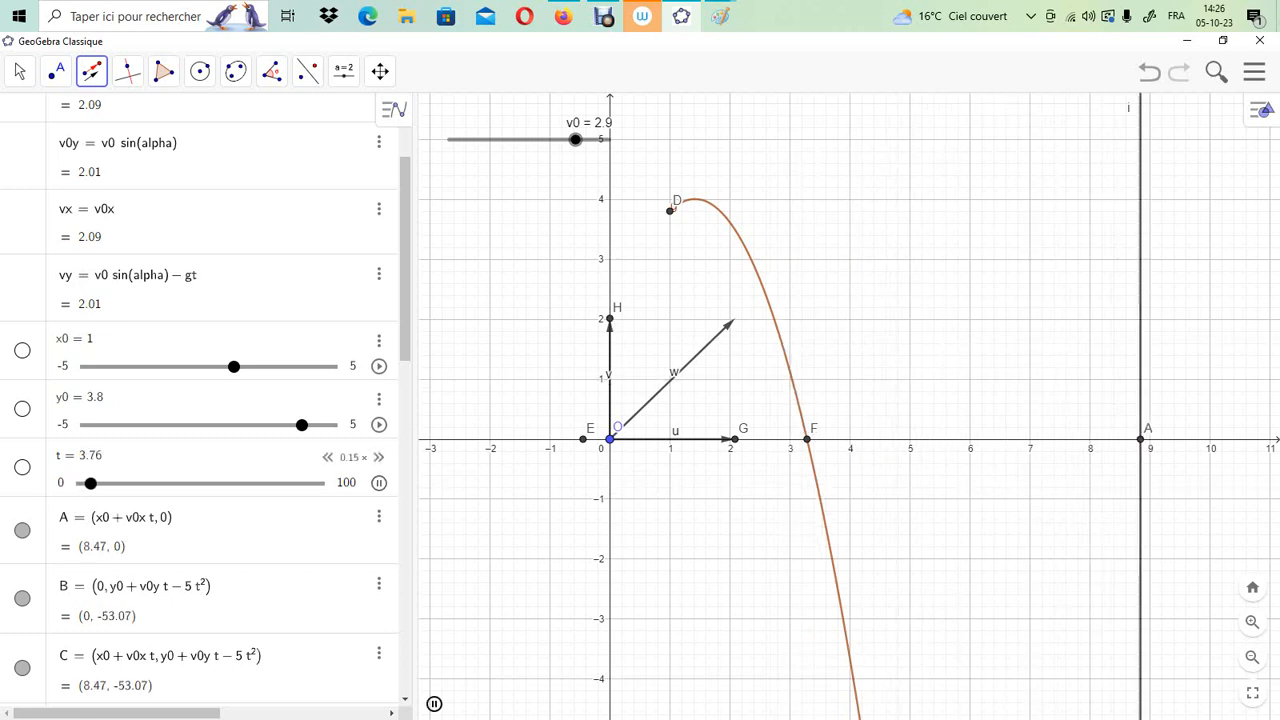
left_click_drag(94, 483, 88, 483)
left_click(83, 483)
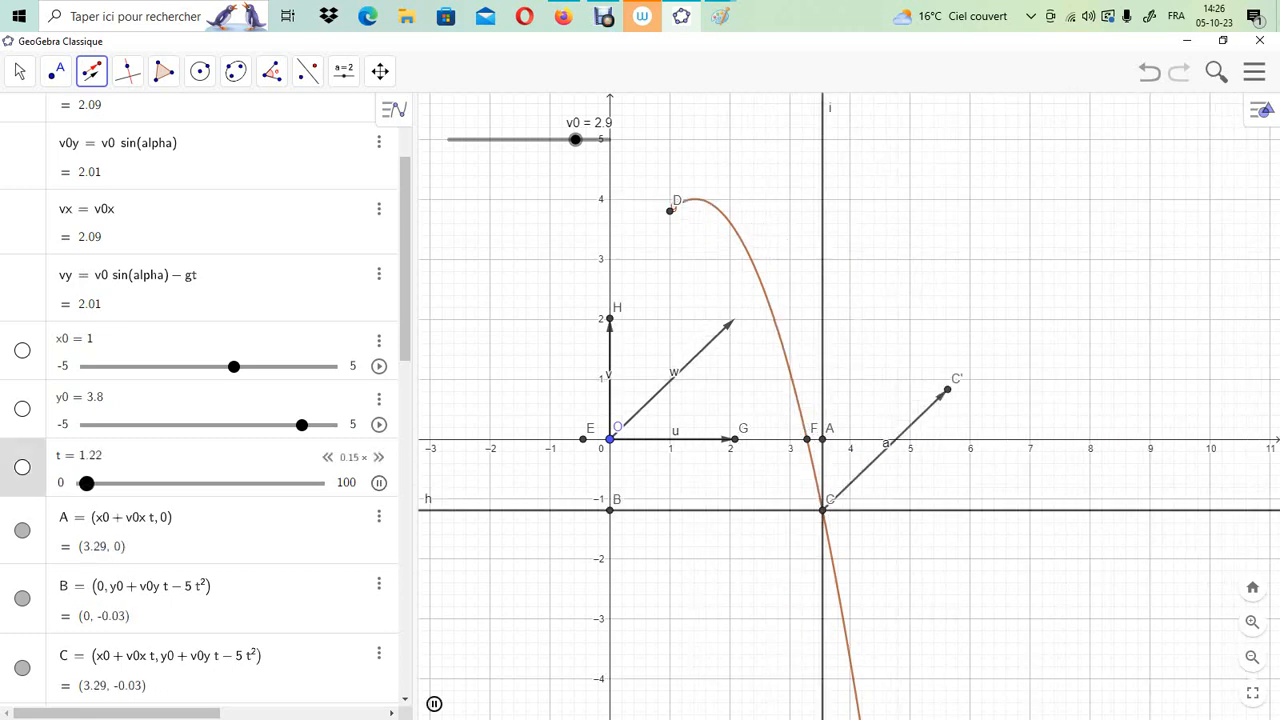
left_click(83, 483)
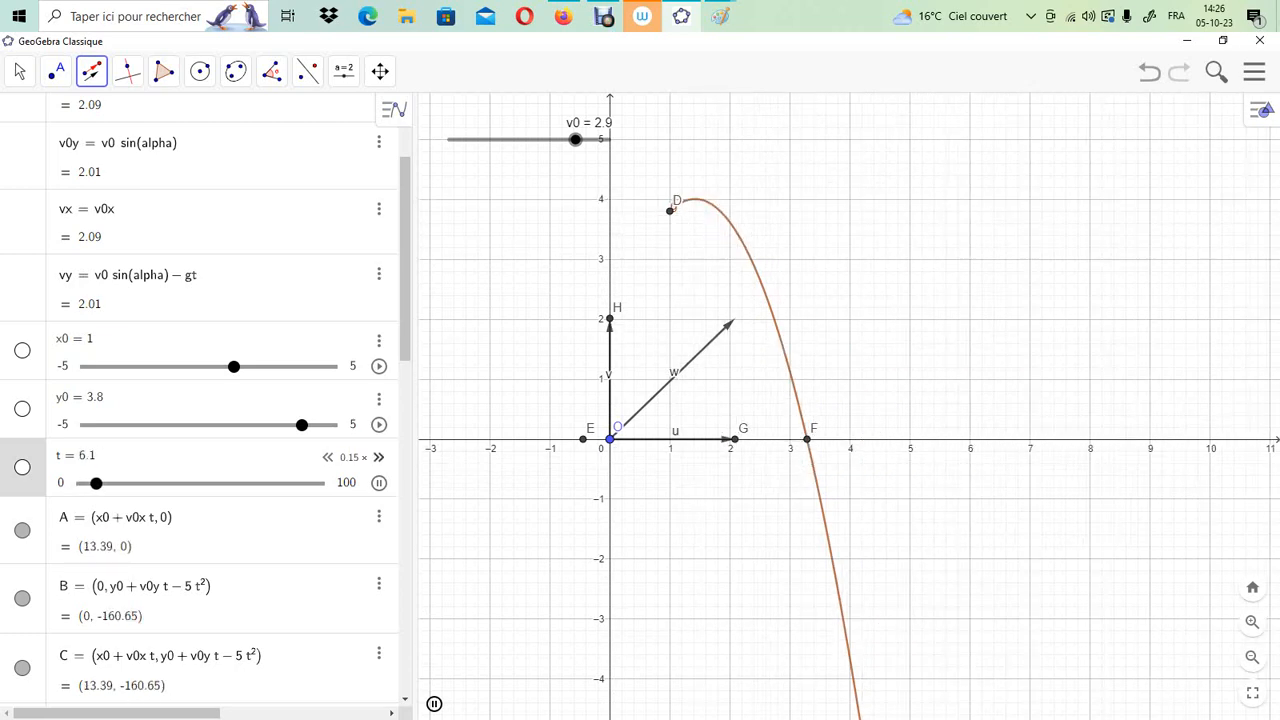
left_click(379, 483)
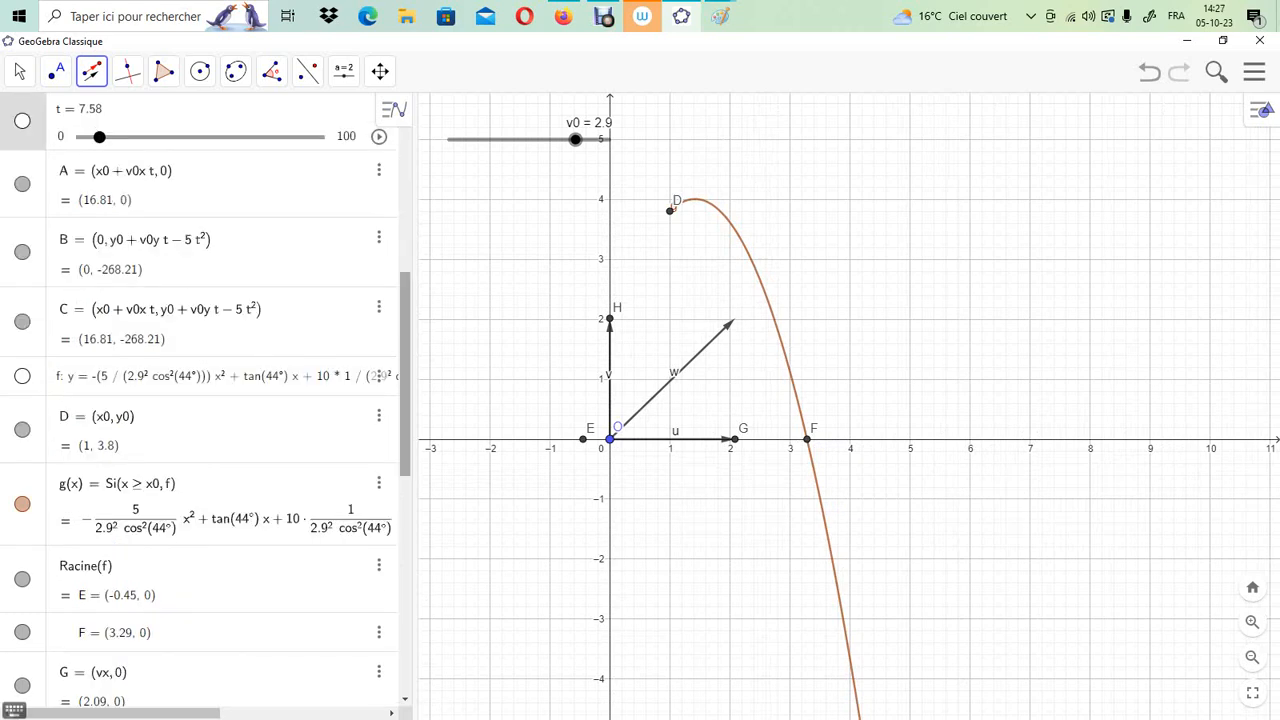
Examine the definitions of the moving points, trajectory, roots, velocity vectors and lines in the object list
scroll(200, 400, "down", 3)
scroll(200, 400, "up", 3)
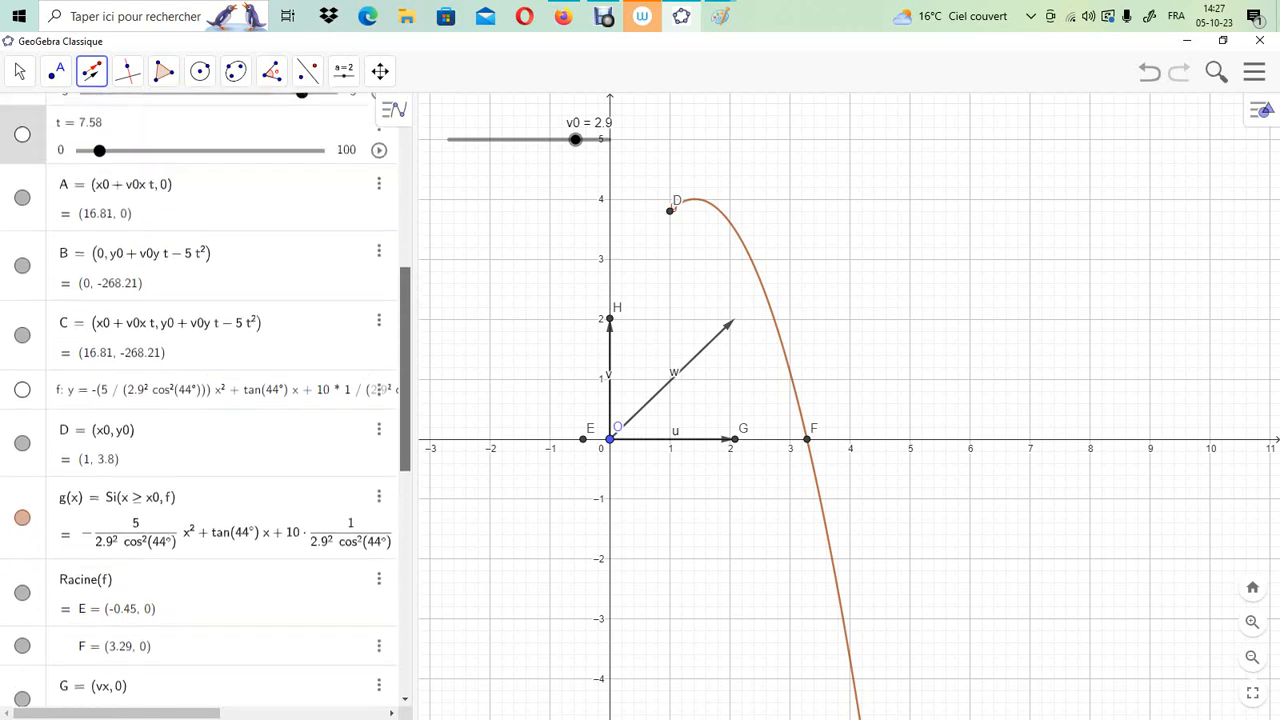
scroll(206, 400, "up", 1)
scroll(200, 400, "down", 1)
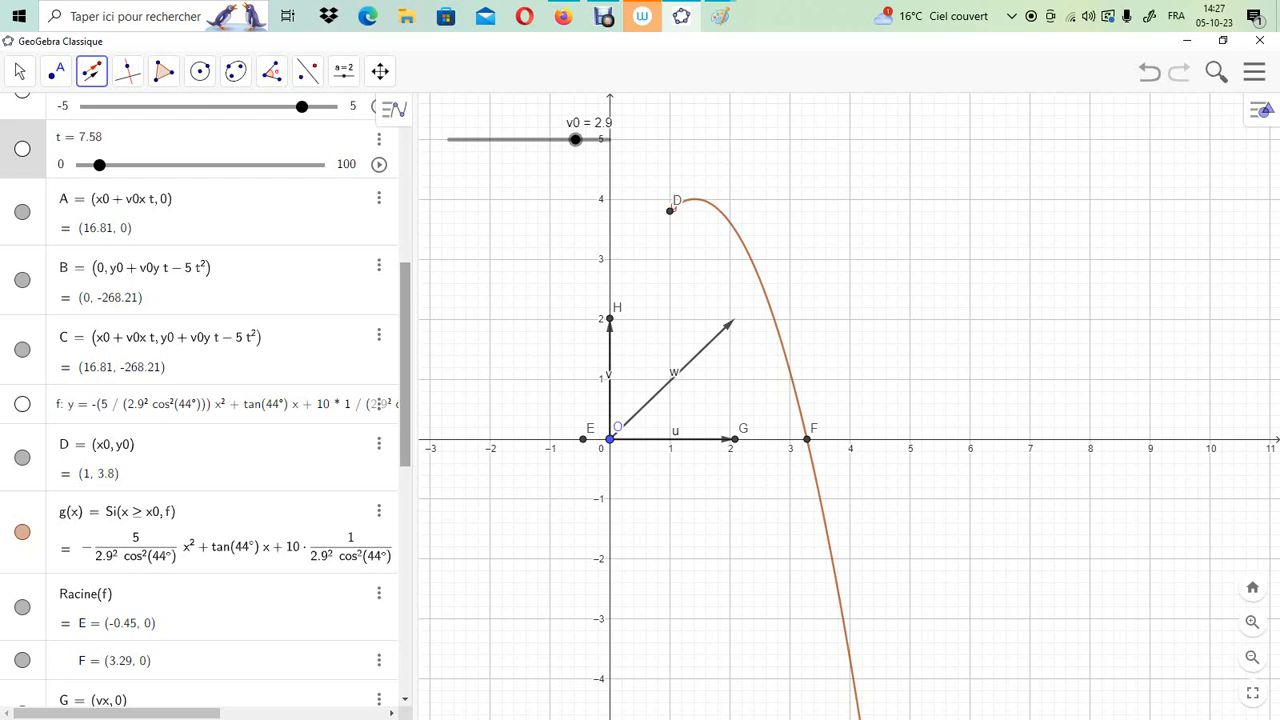
scroll(200, 400, "down", 3)
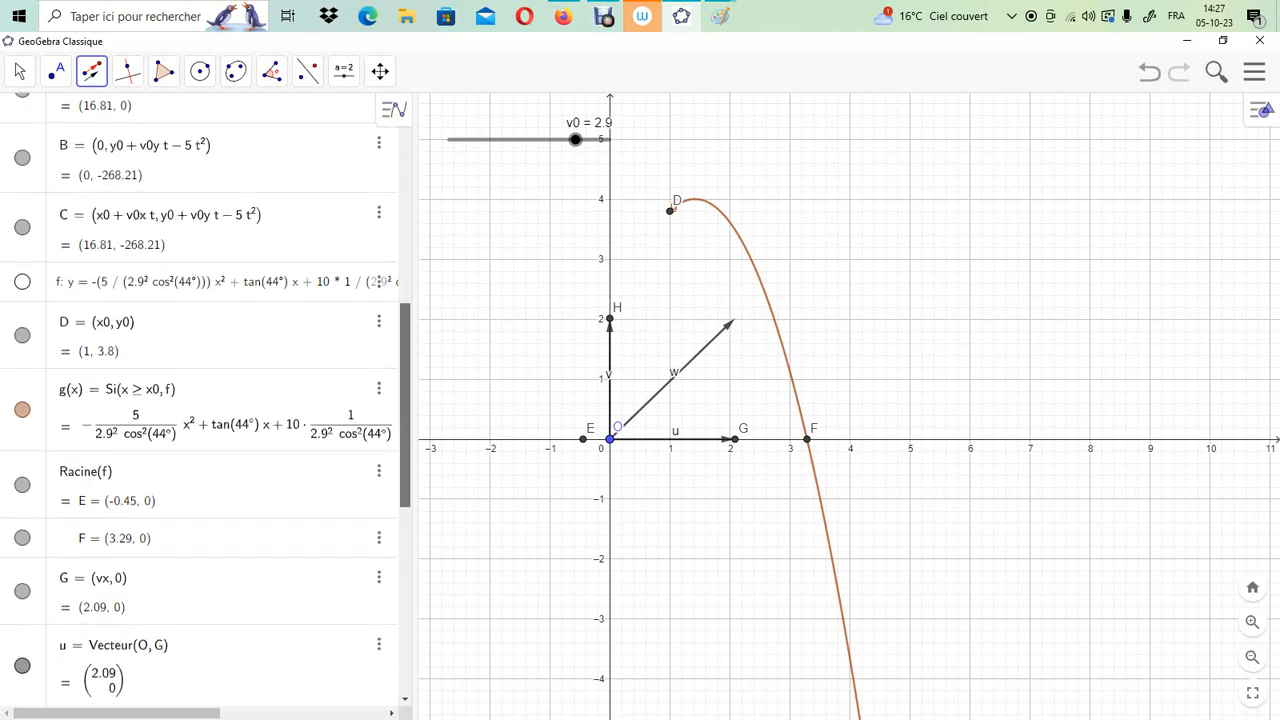
scroll(200, 400, "down", 9)
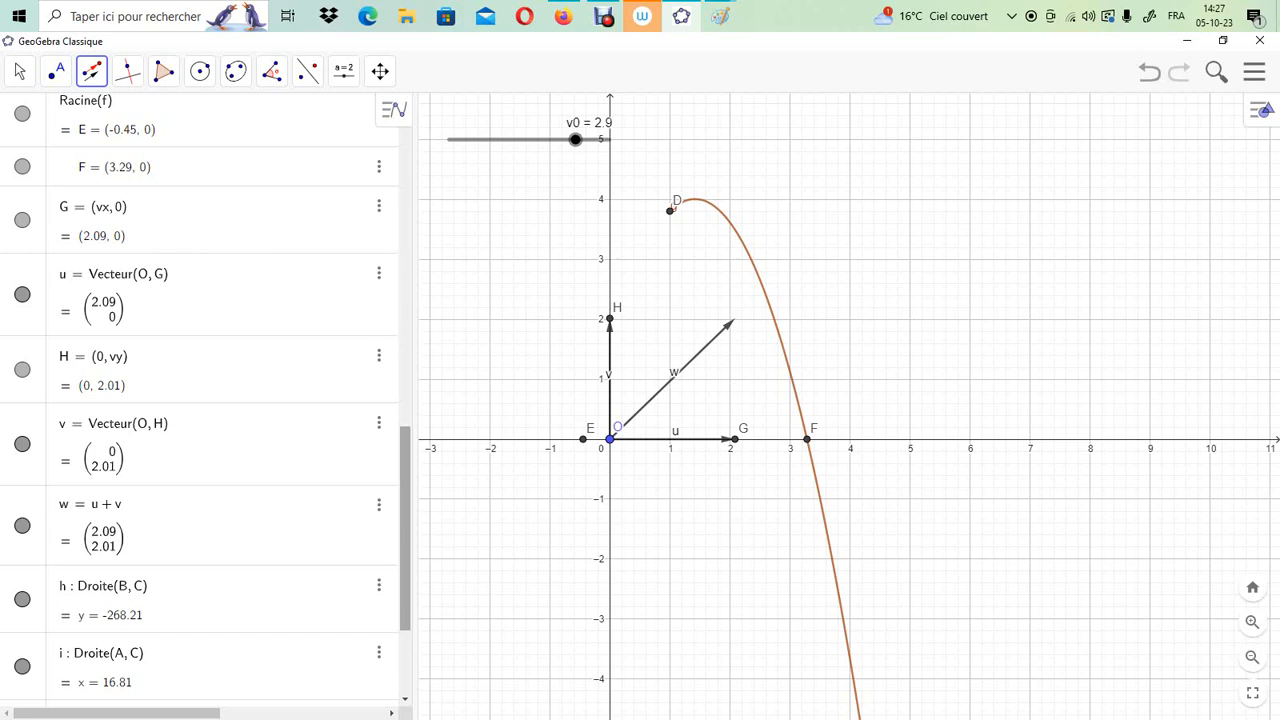
Reset the time t to 0 and restart its animation from the launch point
scroll(200, 400, "up", 10)
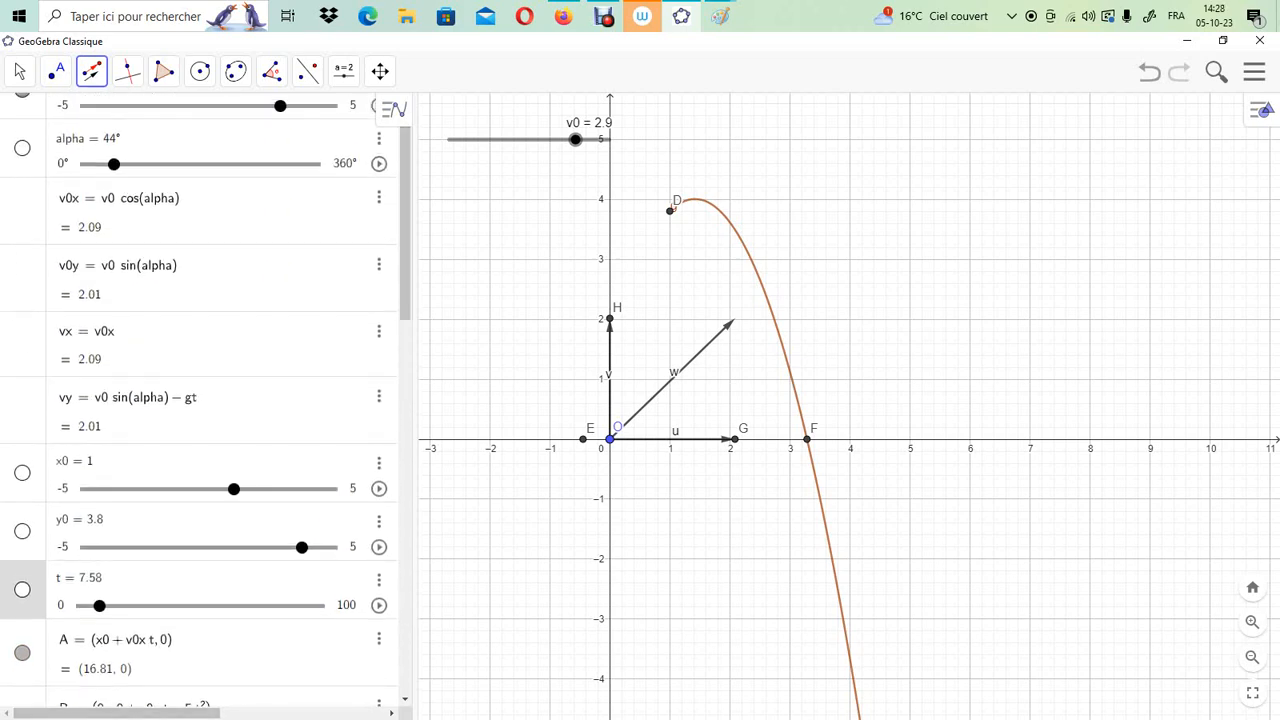
left_click_drag(99, 605, 83, 605)
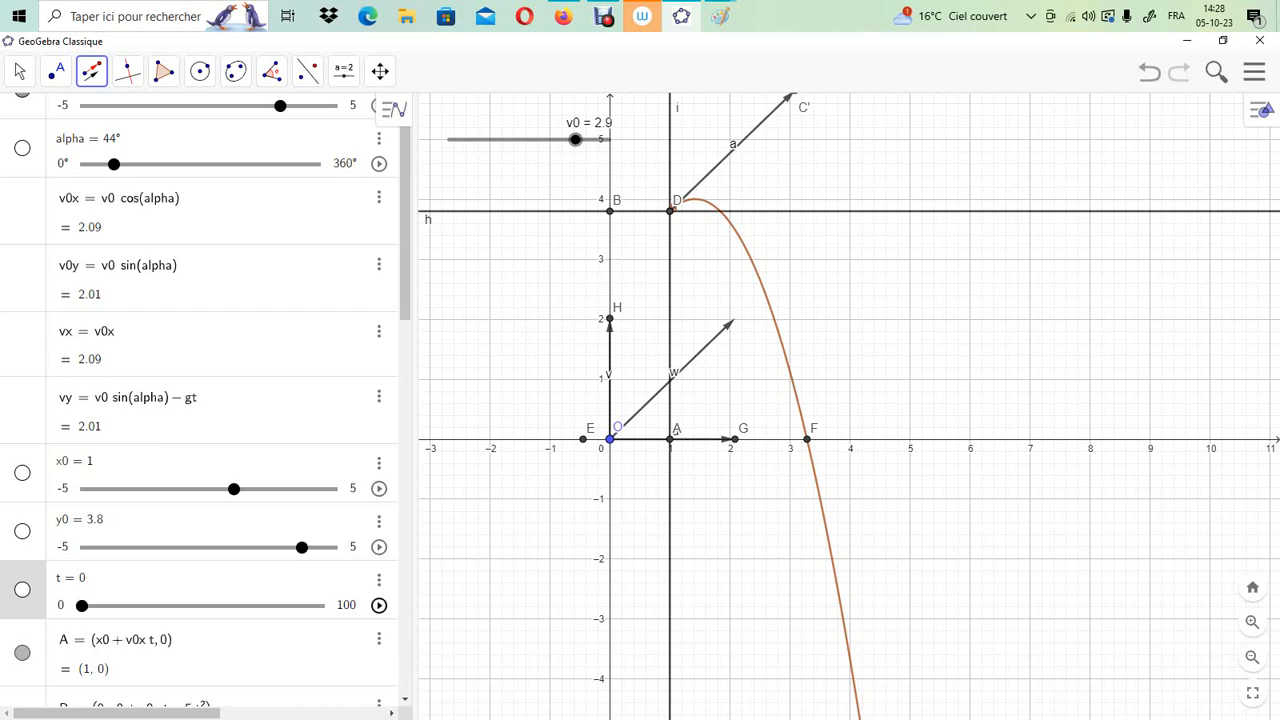
left_click(379, 605)
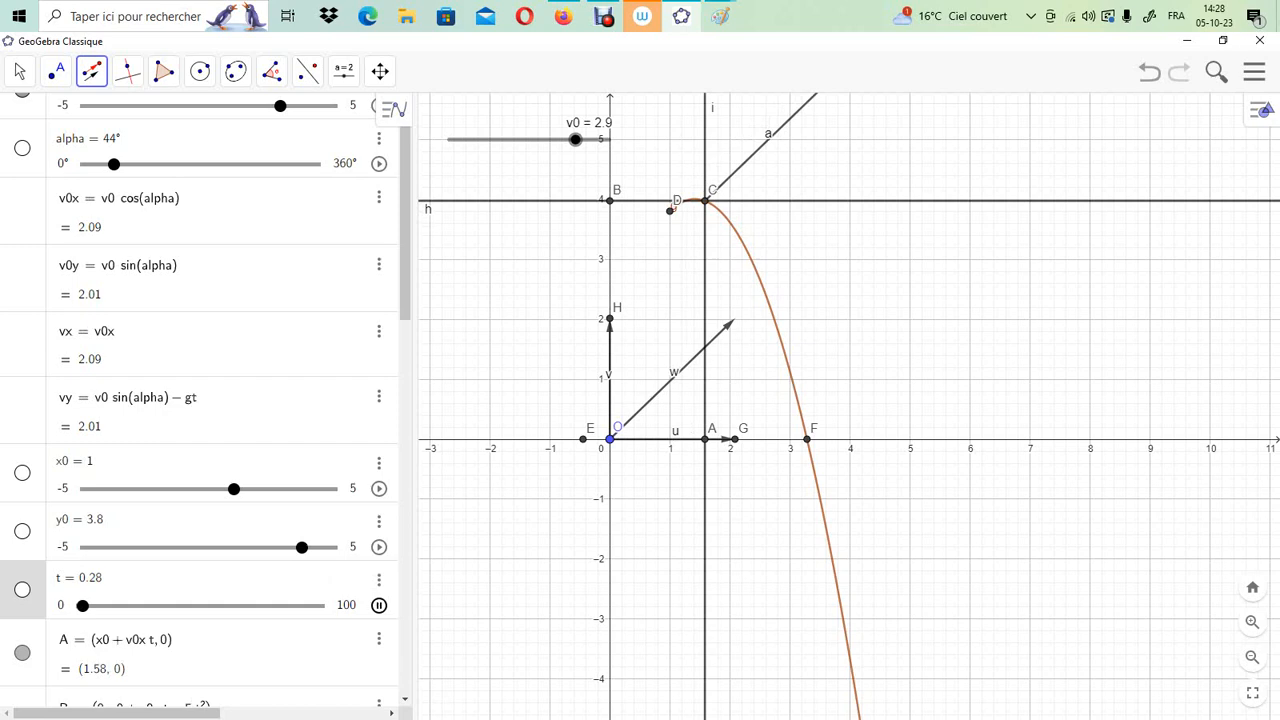
Pause the time animation and compare the trajectory equation f in the widened object list with the handwritten derivation in Paint
left_click(379, 605)
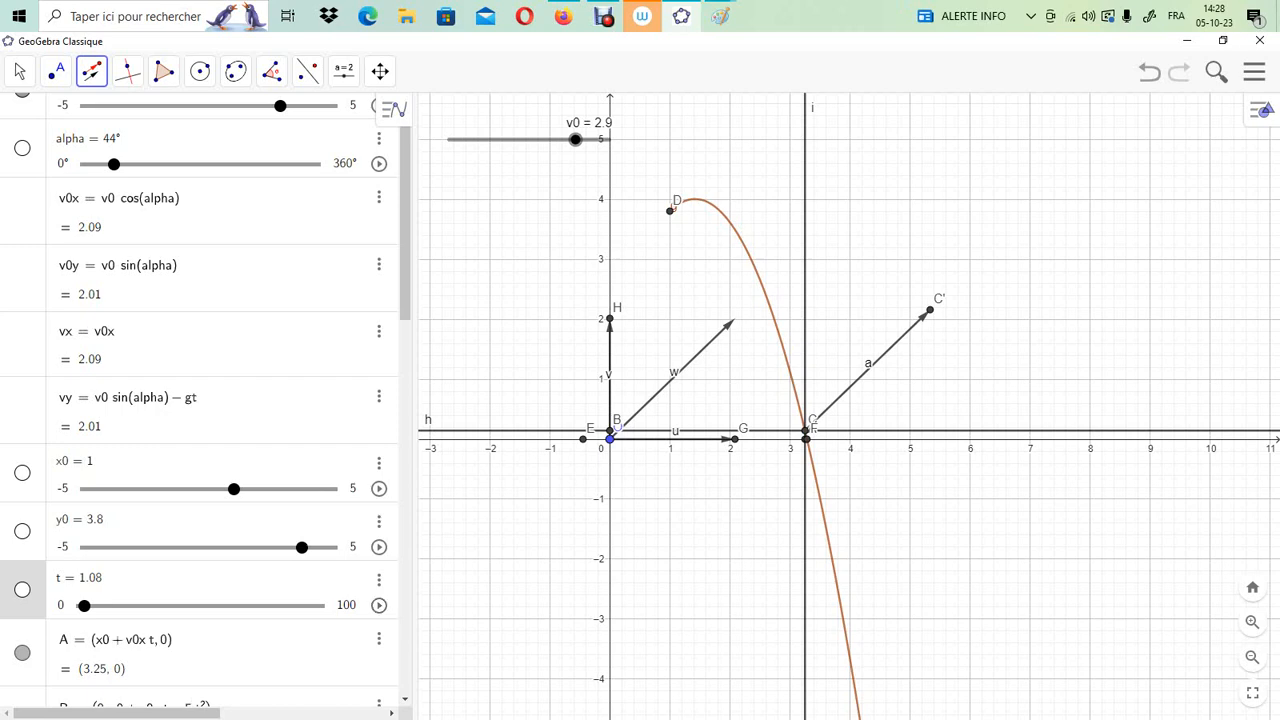
scroll(200, 400, "up", 1)
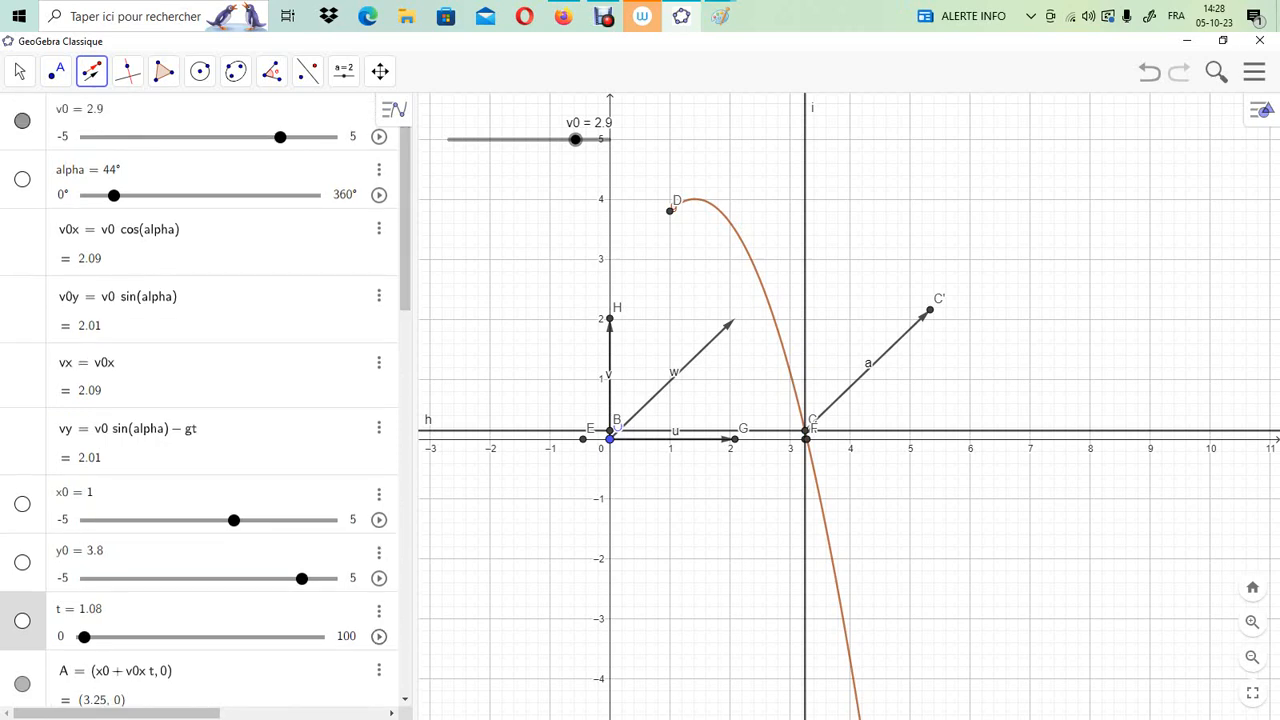
left_click_drag(415, 400, 985, 400)
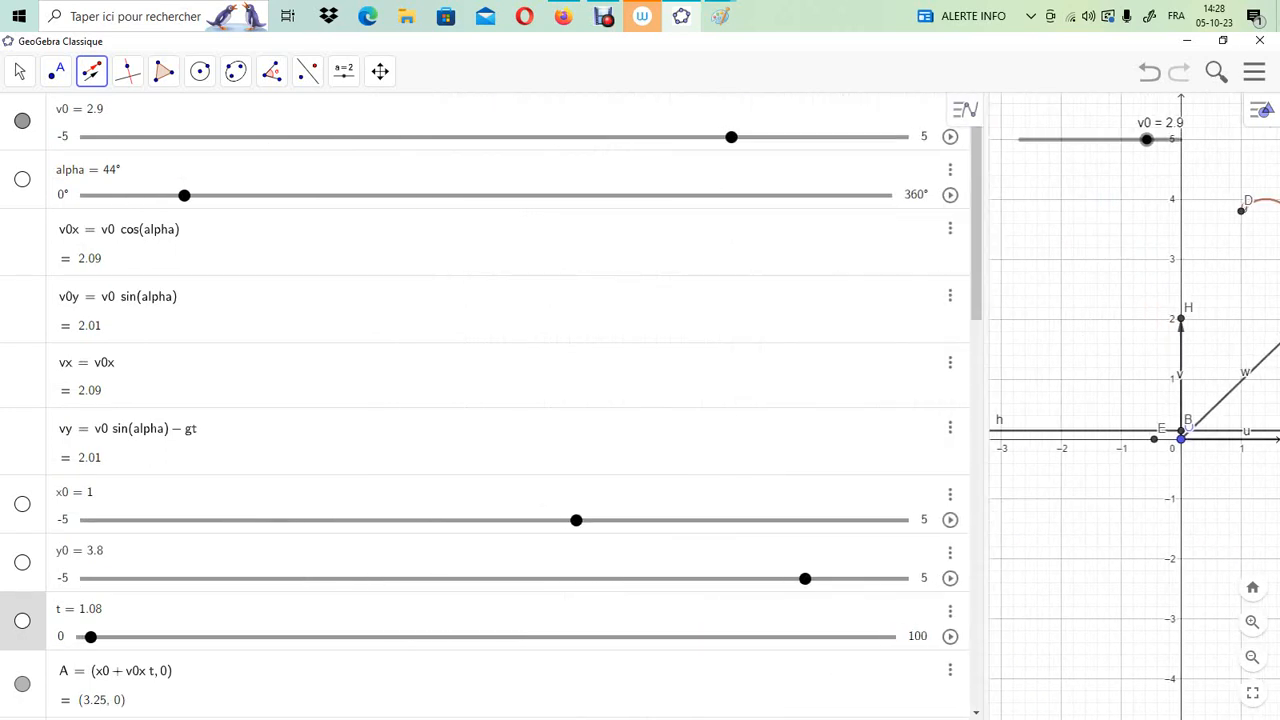
scroll(480, 400, "down", 5)
scroll(480, 400, "down", 1)
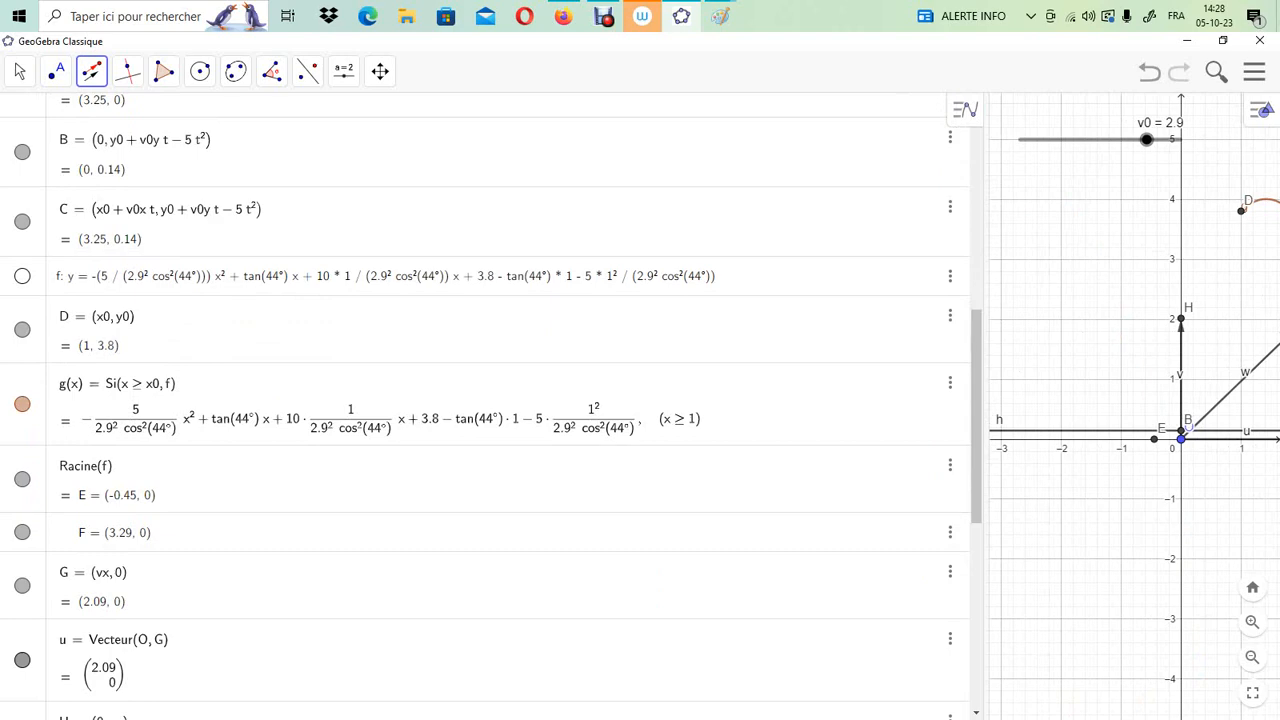
mouse_move(720, 16)
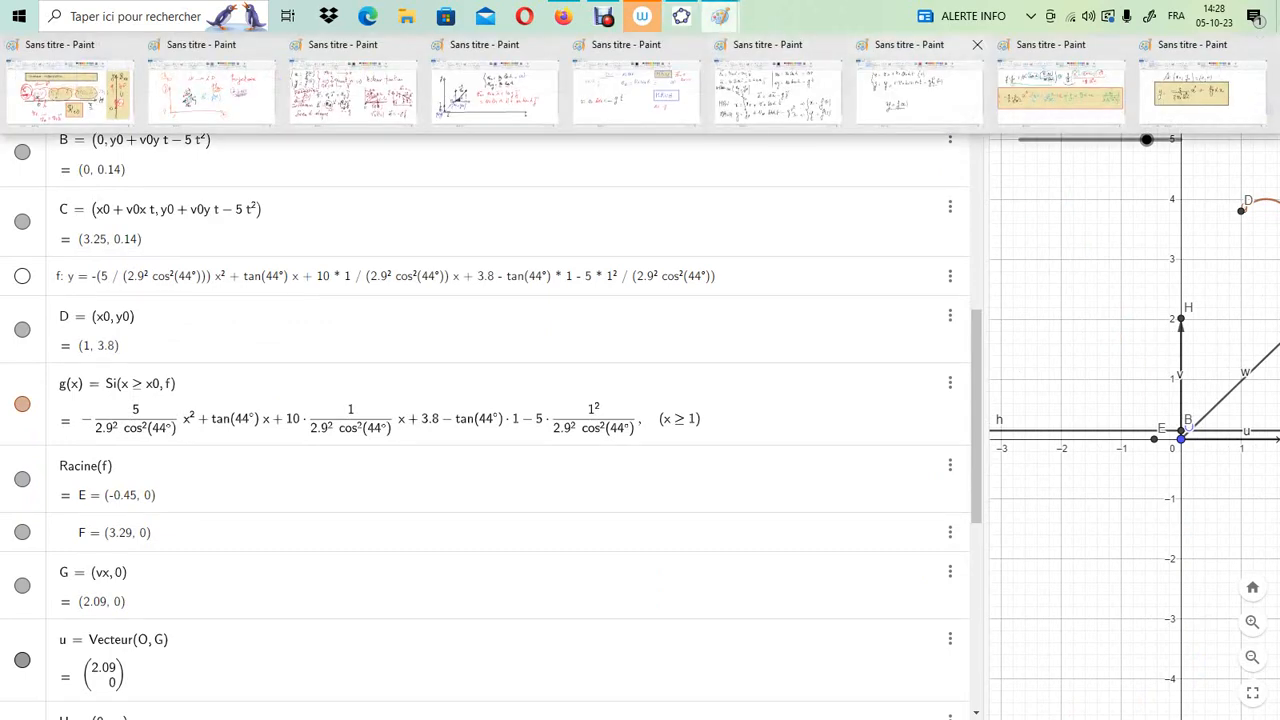
left_click(1060, 90)
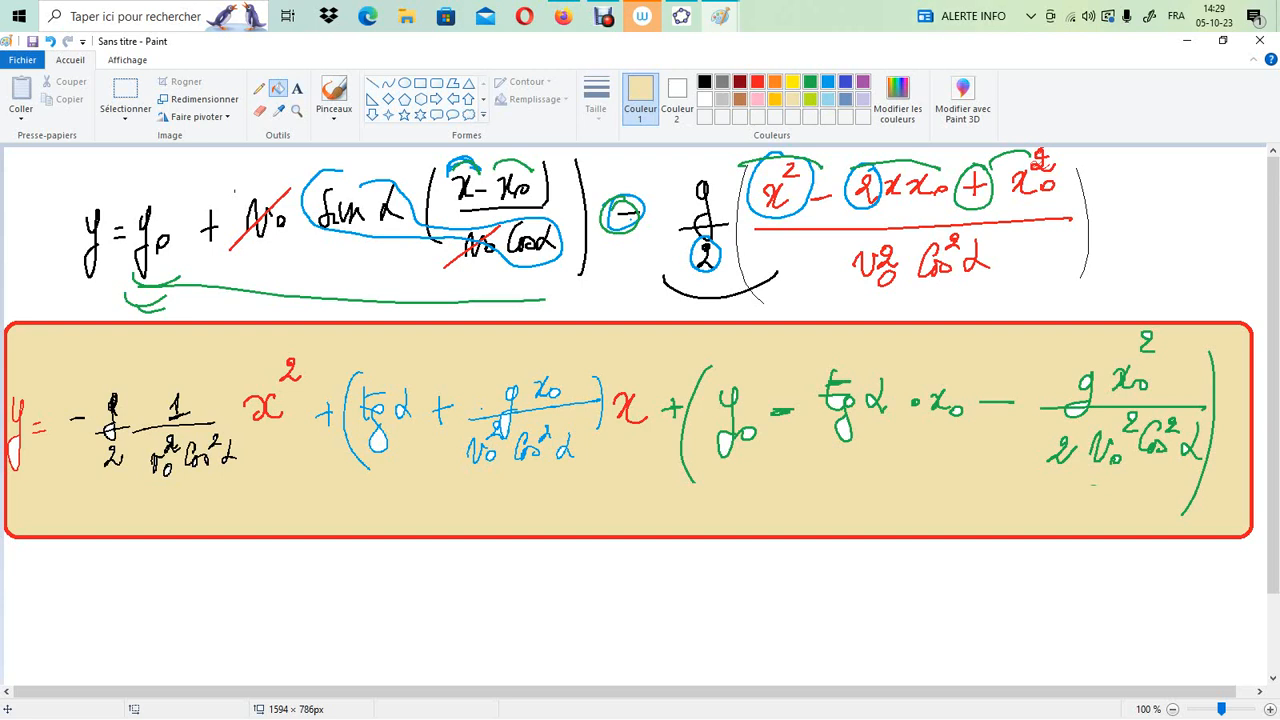
left_click(681, 16)
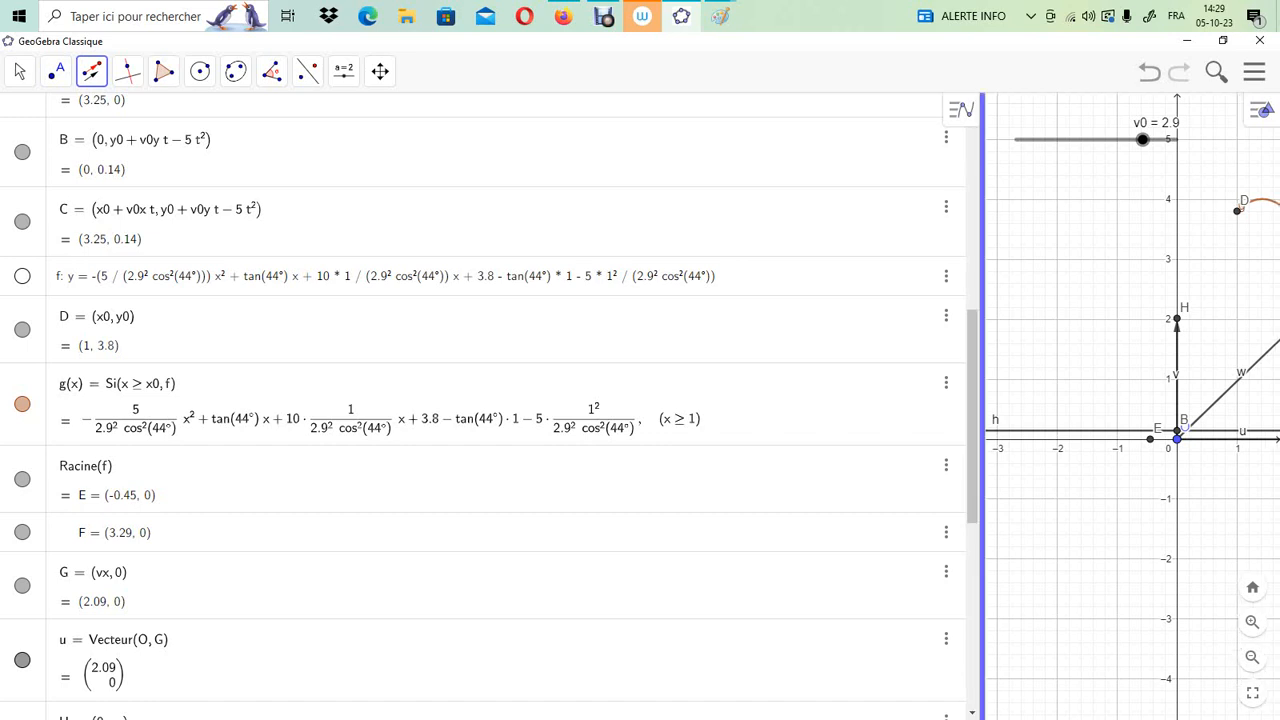
Narrow the object list to enlarge the graph and reset the time t to 0
left_click_drag(985, 400, 285, 400)
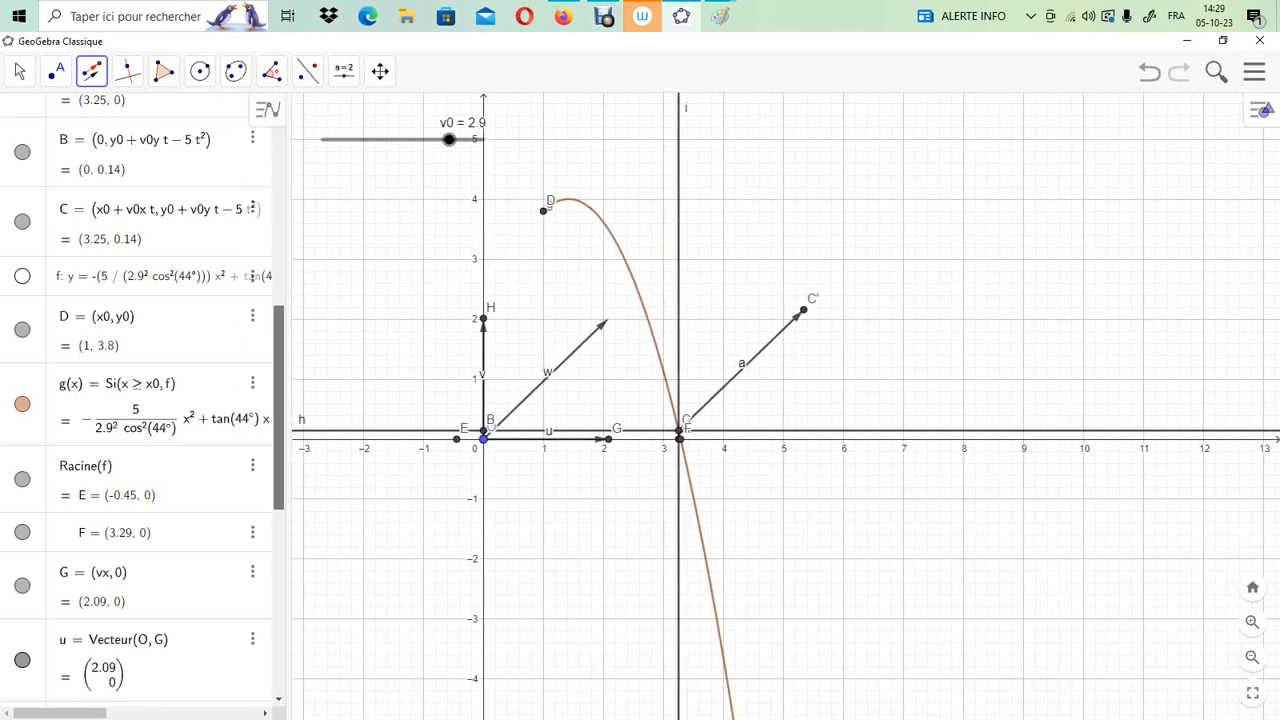
scroll(140, 400, "up", 5)
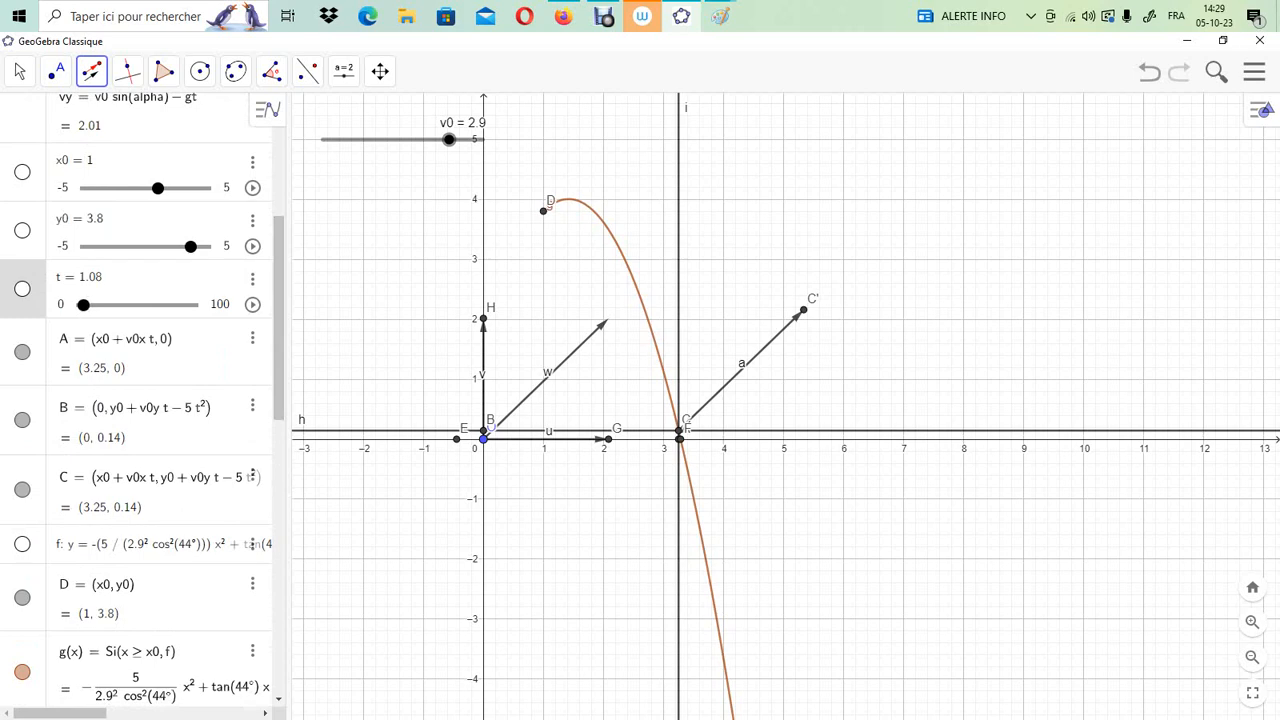
left_click_drag(84, 305, 80, 305)
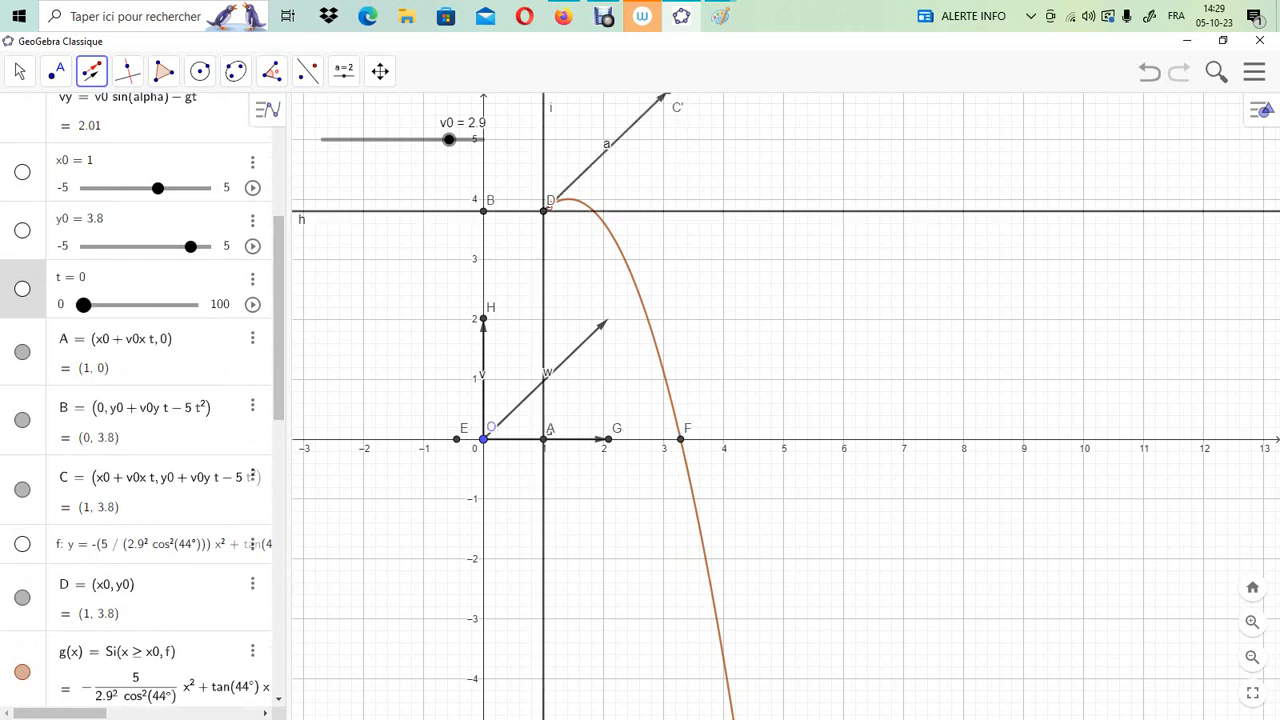
Raise the initial speed v0 to 3.9, try launch angles of 198° and 227°, and settle alpha at 47°
scroll(140, 400, "up", 5)
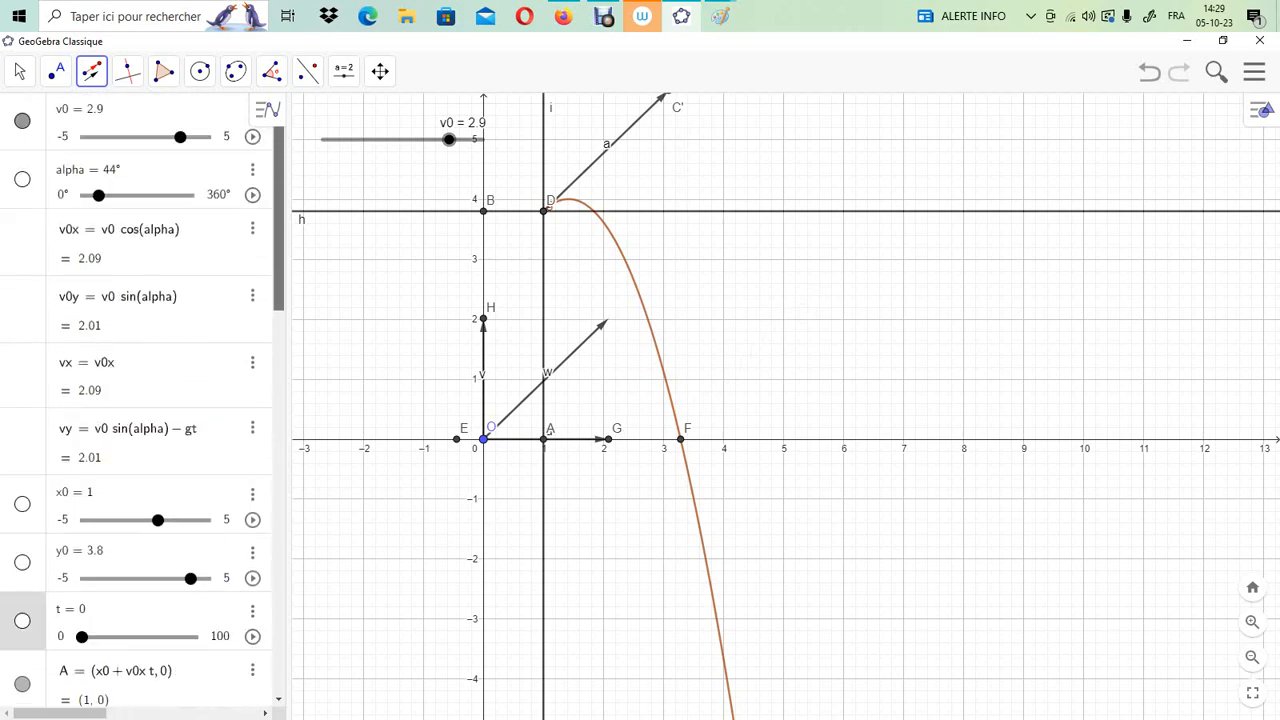
left_click_drag(449, 139, 464, 139)
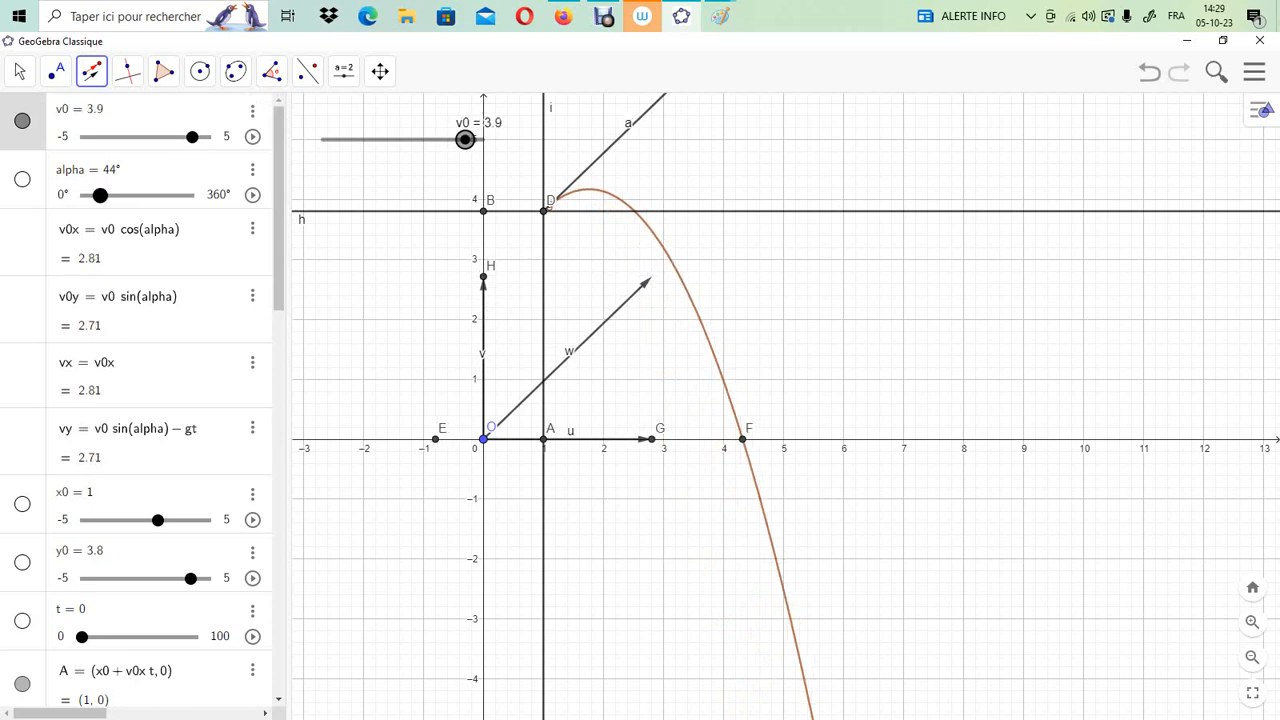
left_click(100, 195)
left_click_drag(101, 195, 143, 195)
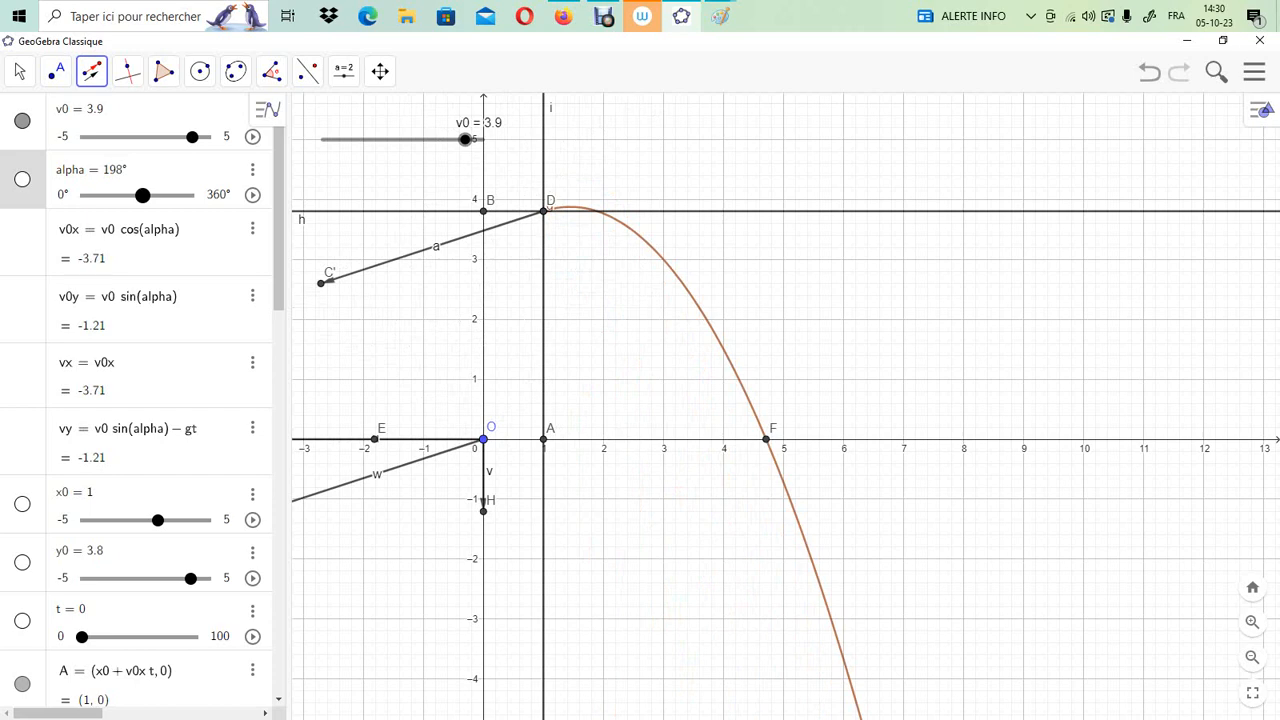
left_click_drag(143, 195, 150, 195)
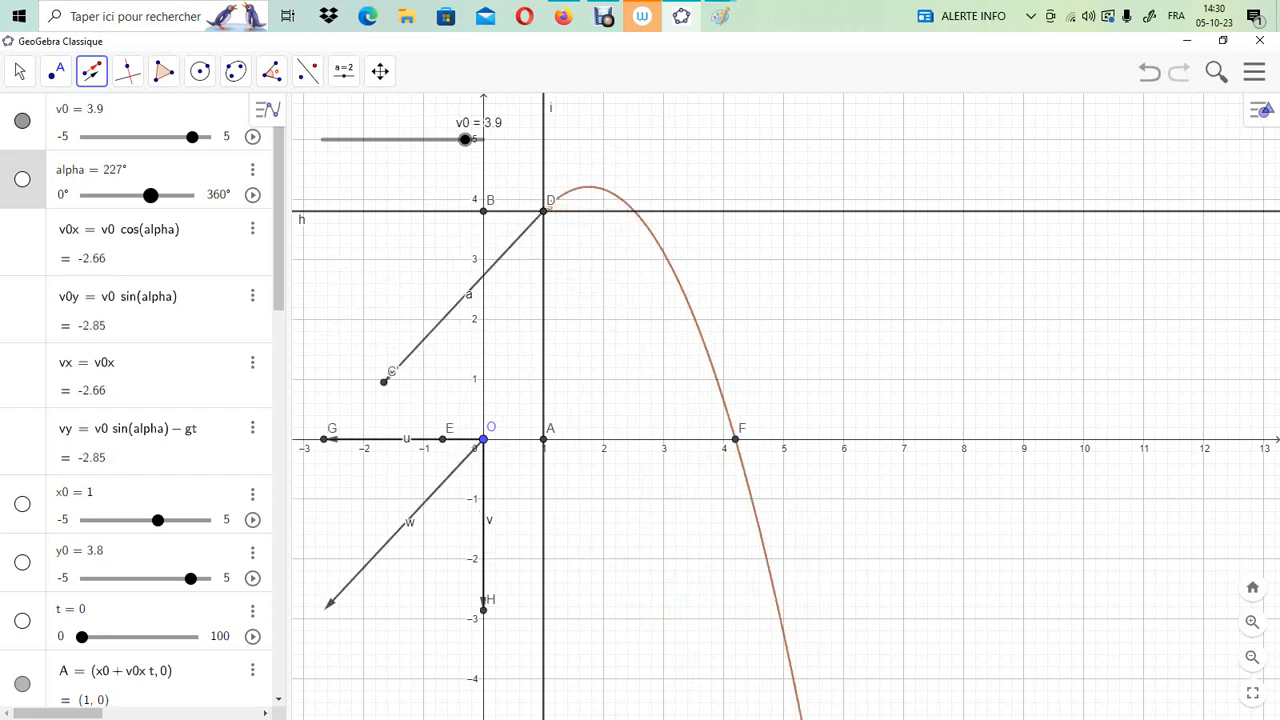
left_click_drag(150, 195, 99, 195)
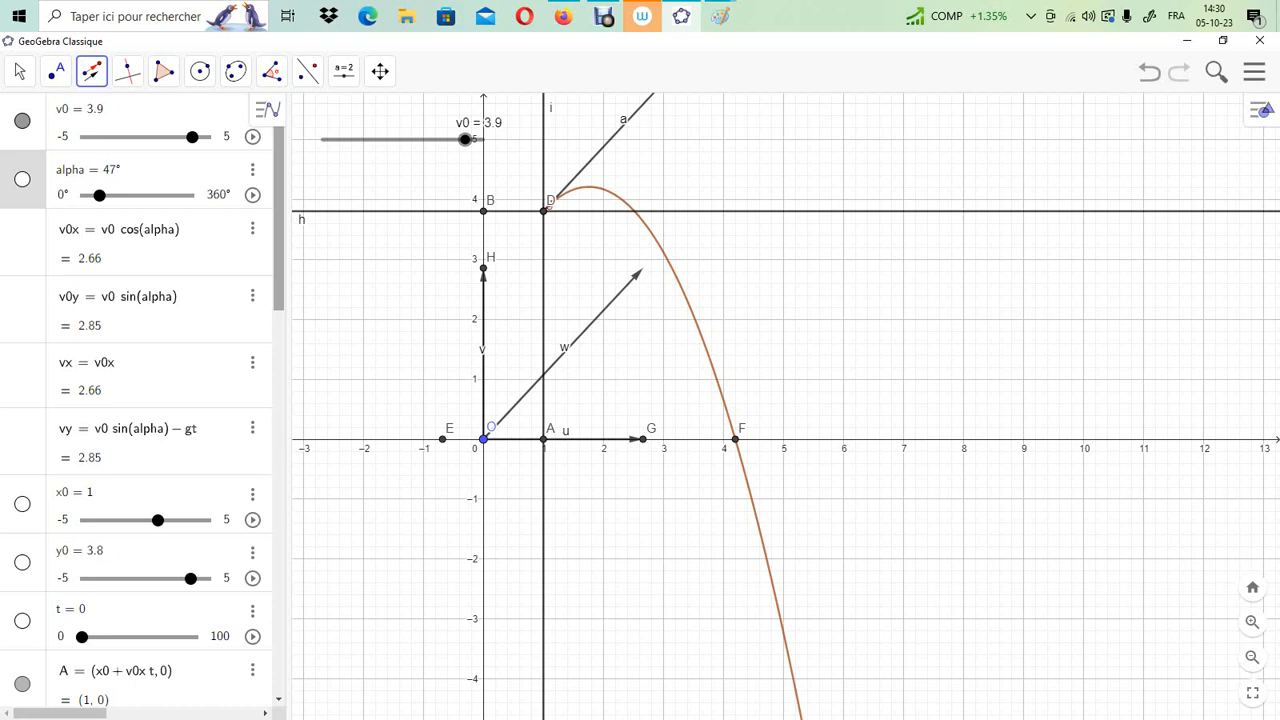
Animate the time t from the launch point and pause it at t = 0.76
scroll(142, 400, "down", 1)
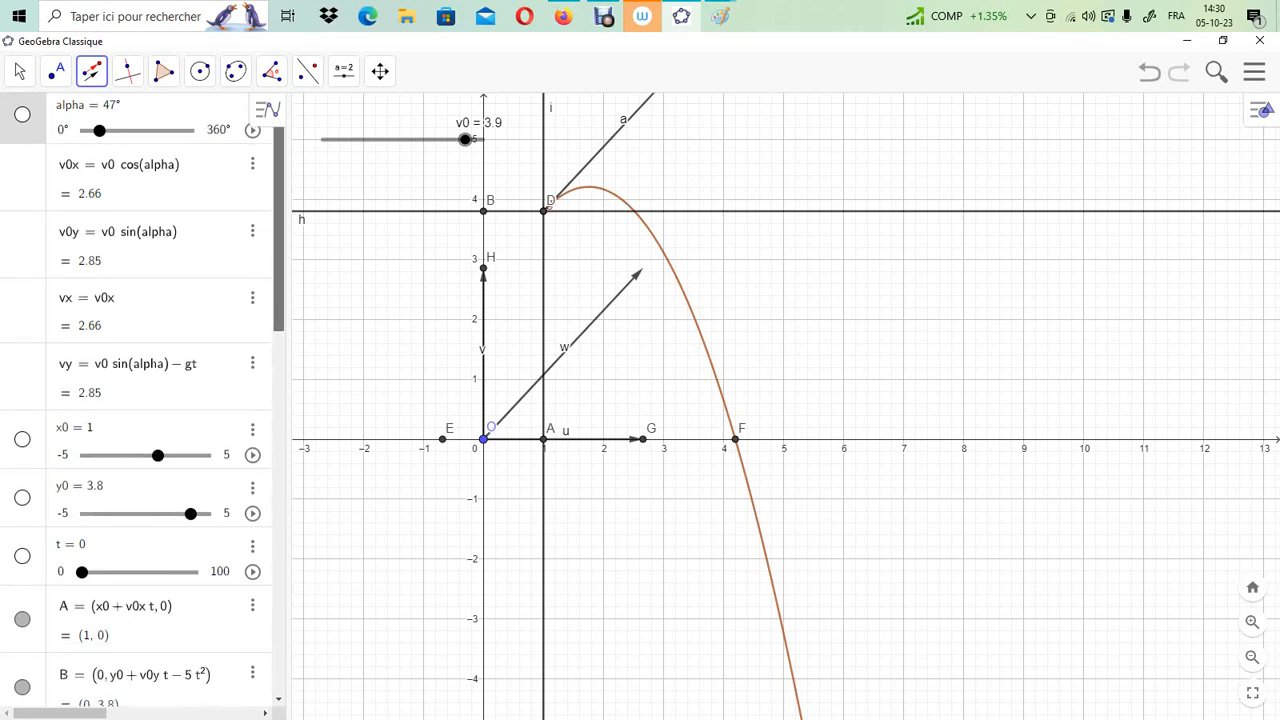
scroll(142, 400, "down", 1)
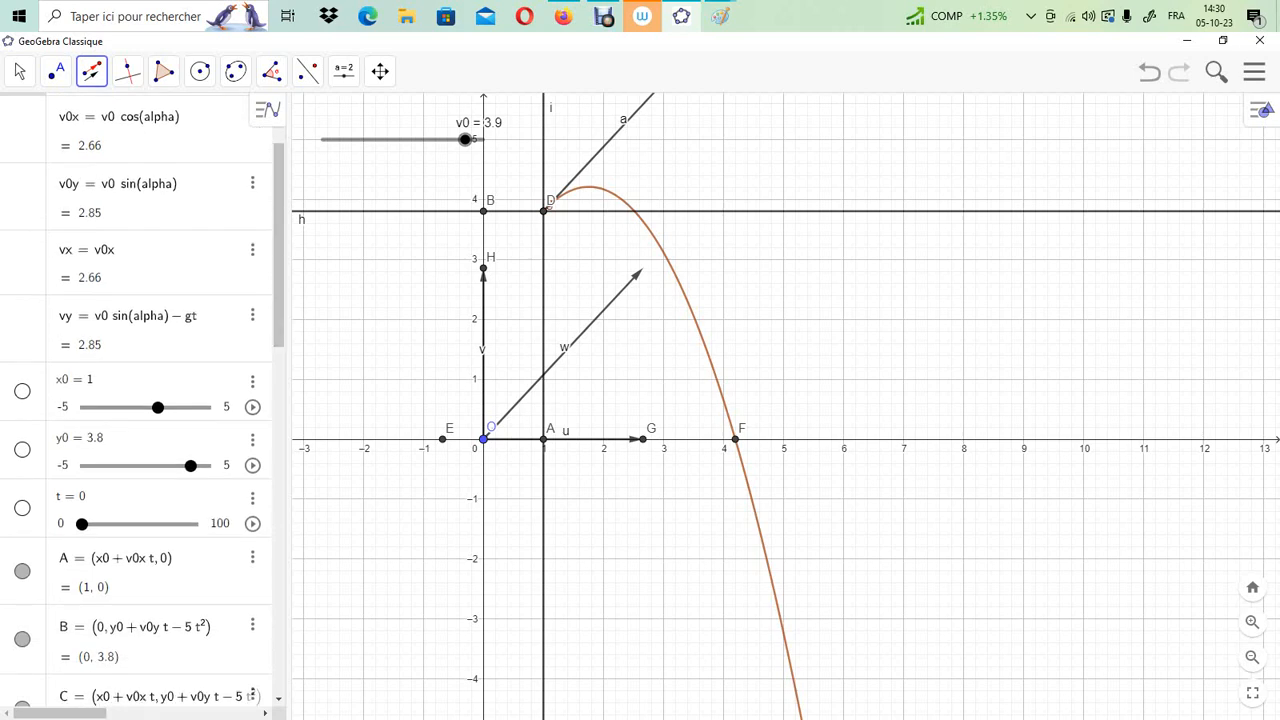
left_click(253, 524)
left_click(253, 524)
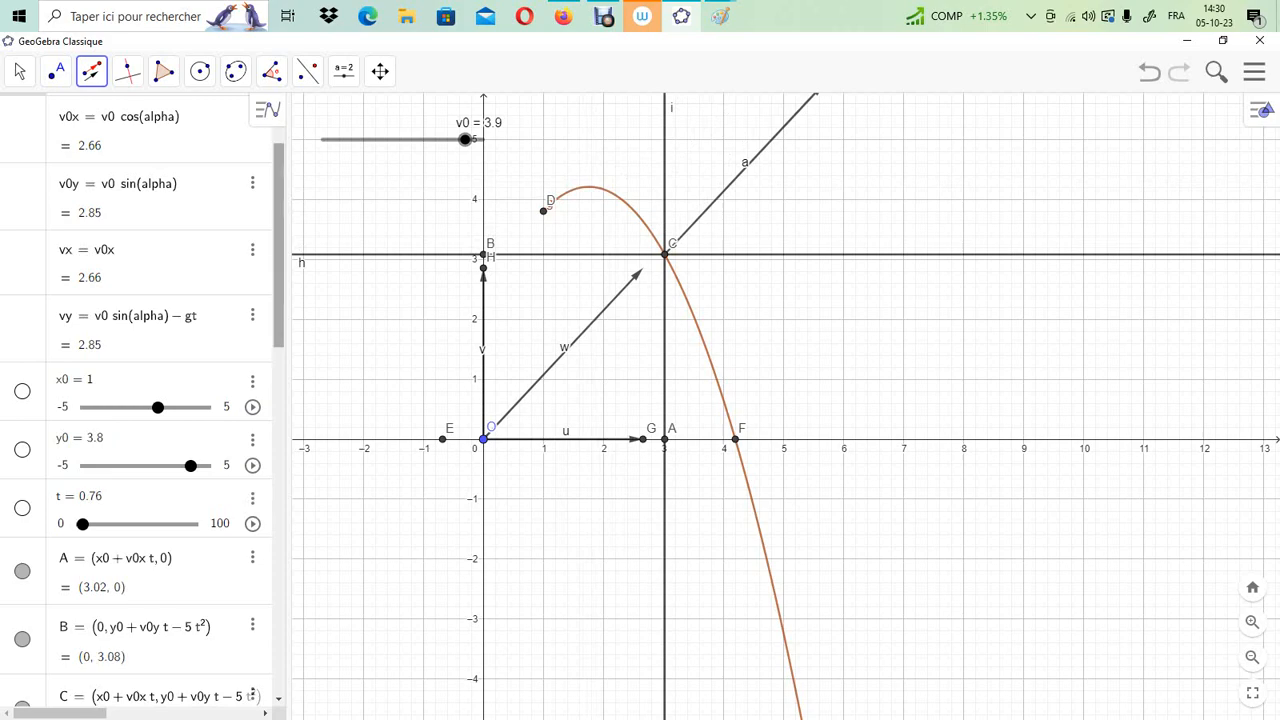
Add the position vector from the origin O to the moving point C with vecteur(O,C)
scroll(140, 400, "down", 10)
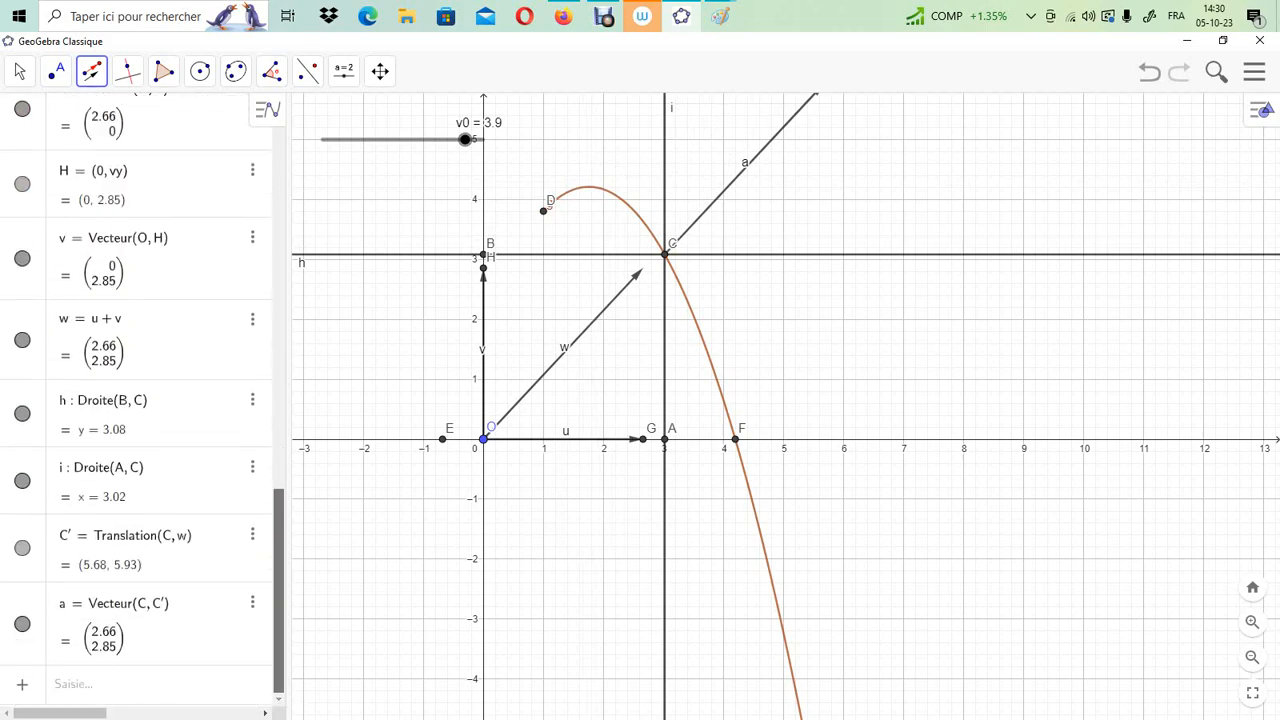
left_click(140, 684)
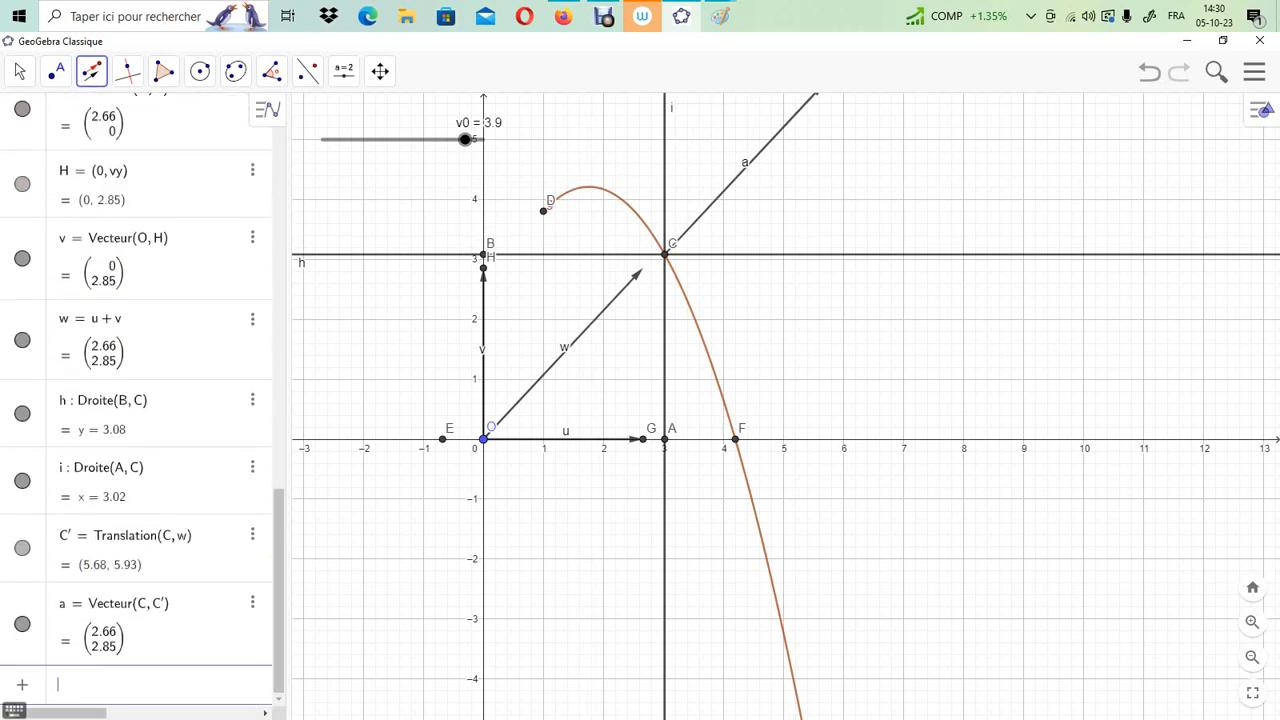
type("vecteur(")
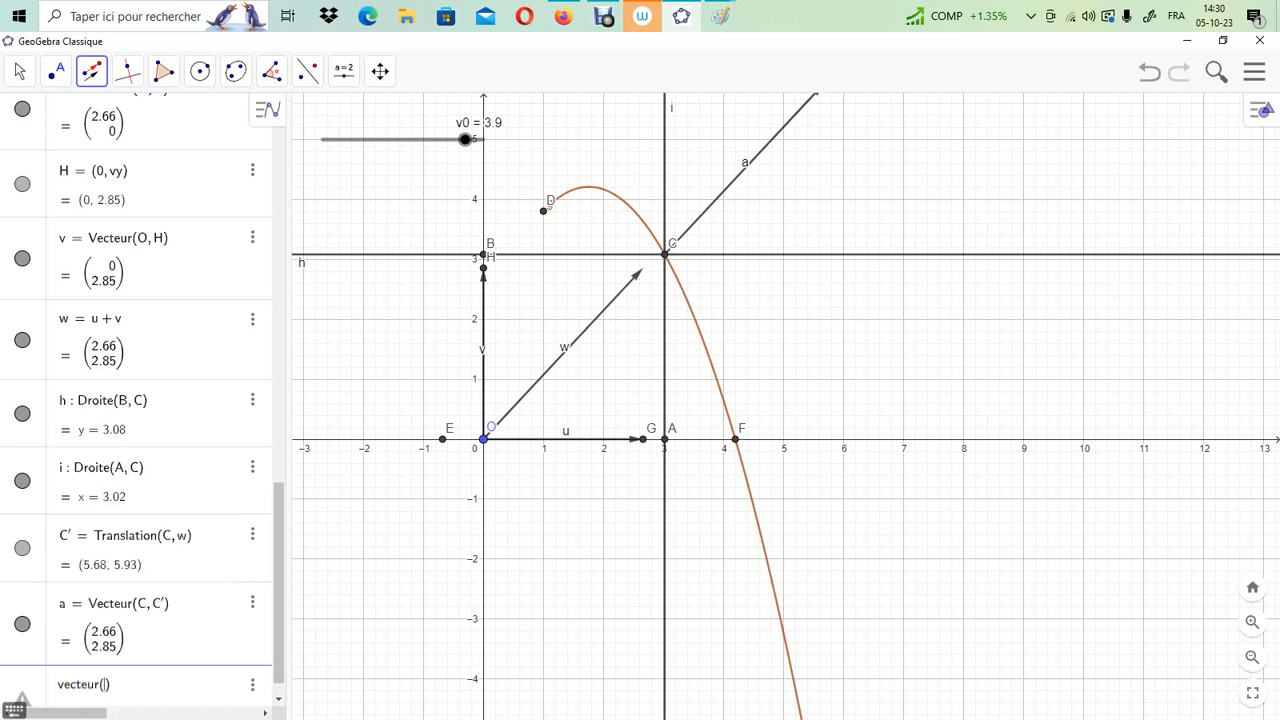
type("O,C")
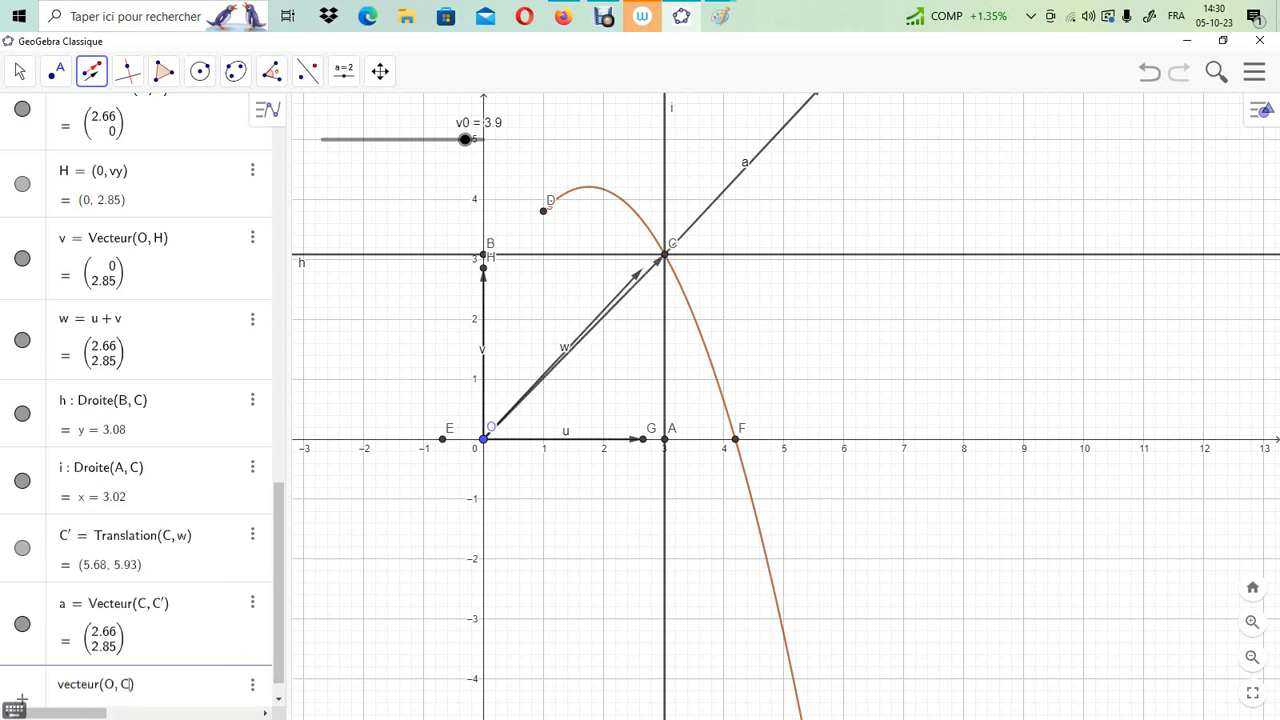
key("Return")
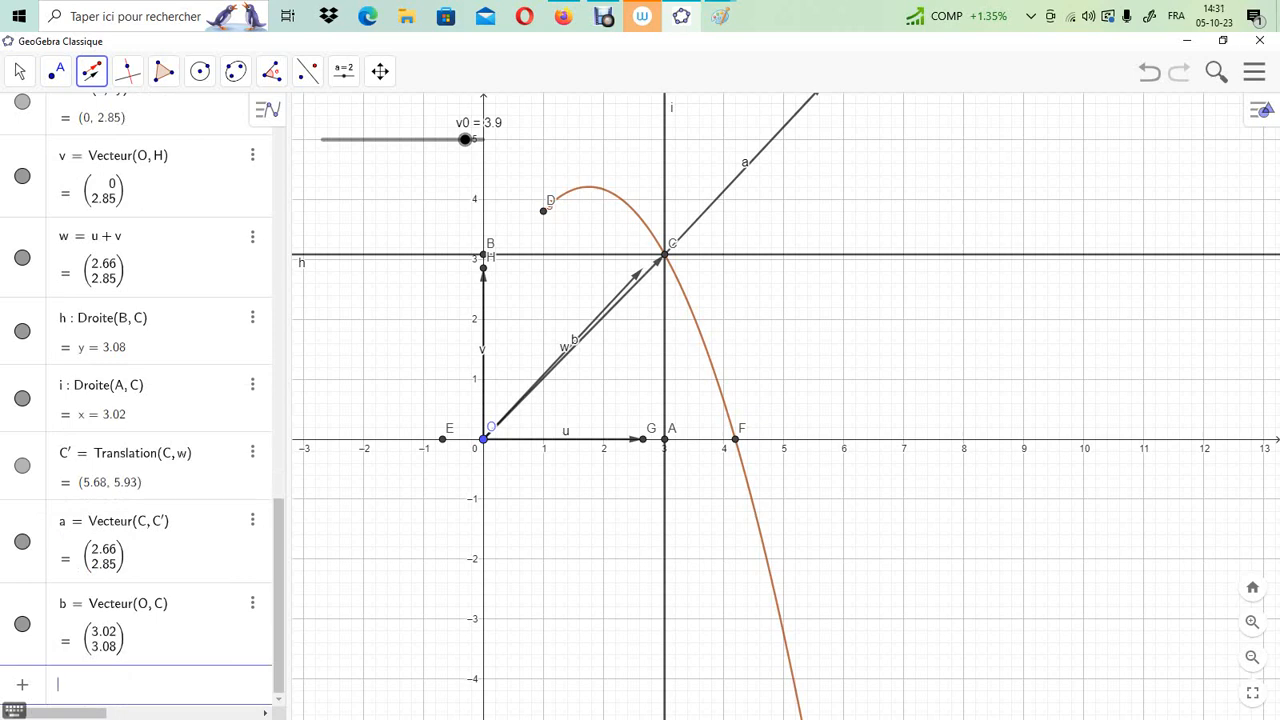
Raise the initial speed v0 to 5, slightly widen the object list, and enter 25 for v0
left_click_drag(465, 139, 483, 139)
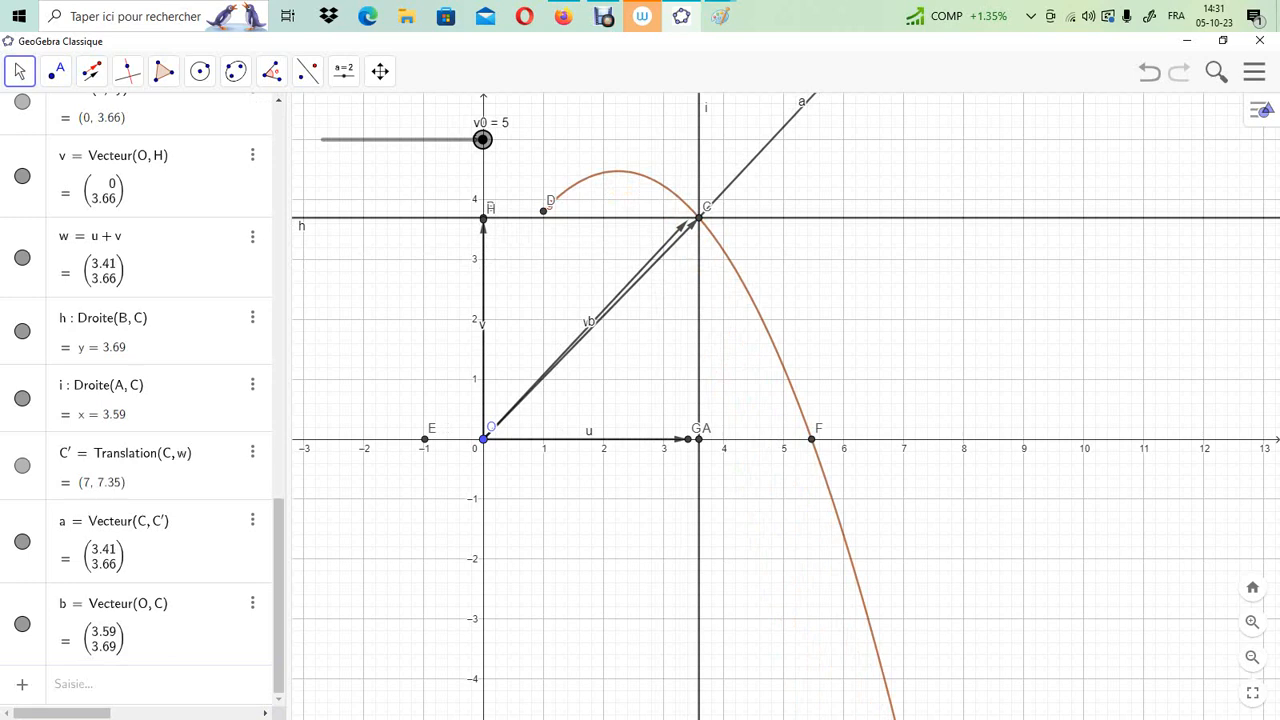
left_click_drag(288, 541, 308, 541)
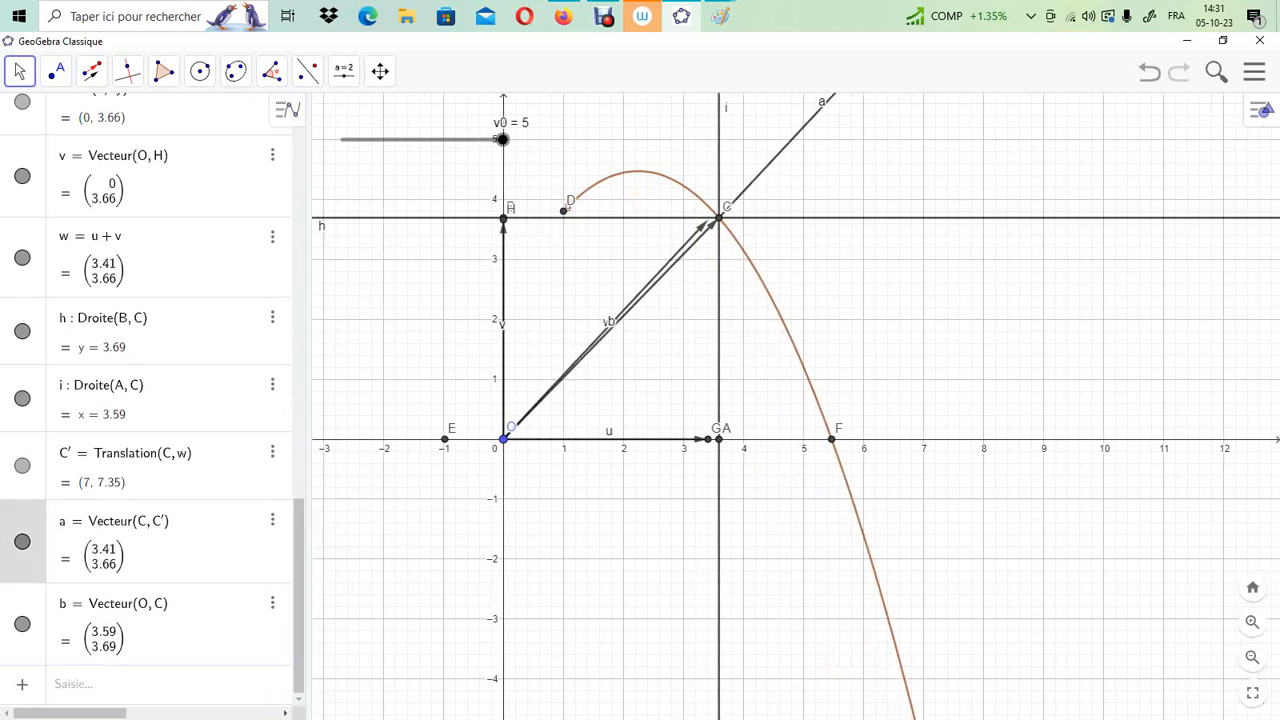
scroll(150, 400, "up", 10)
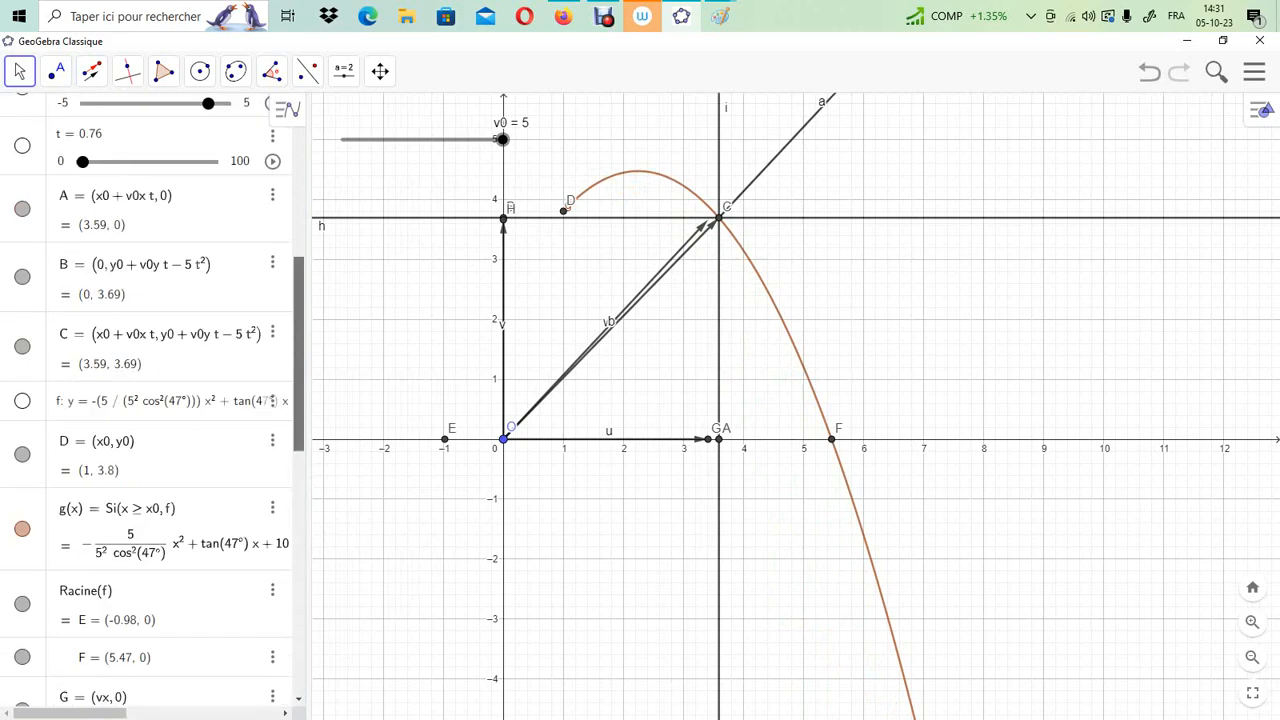
scroll(150, 400, "up", 5)
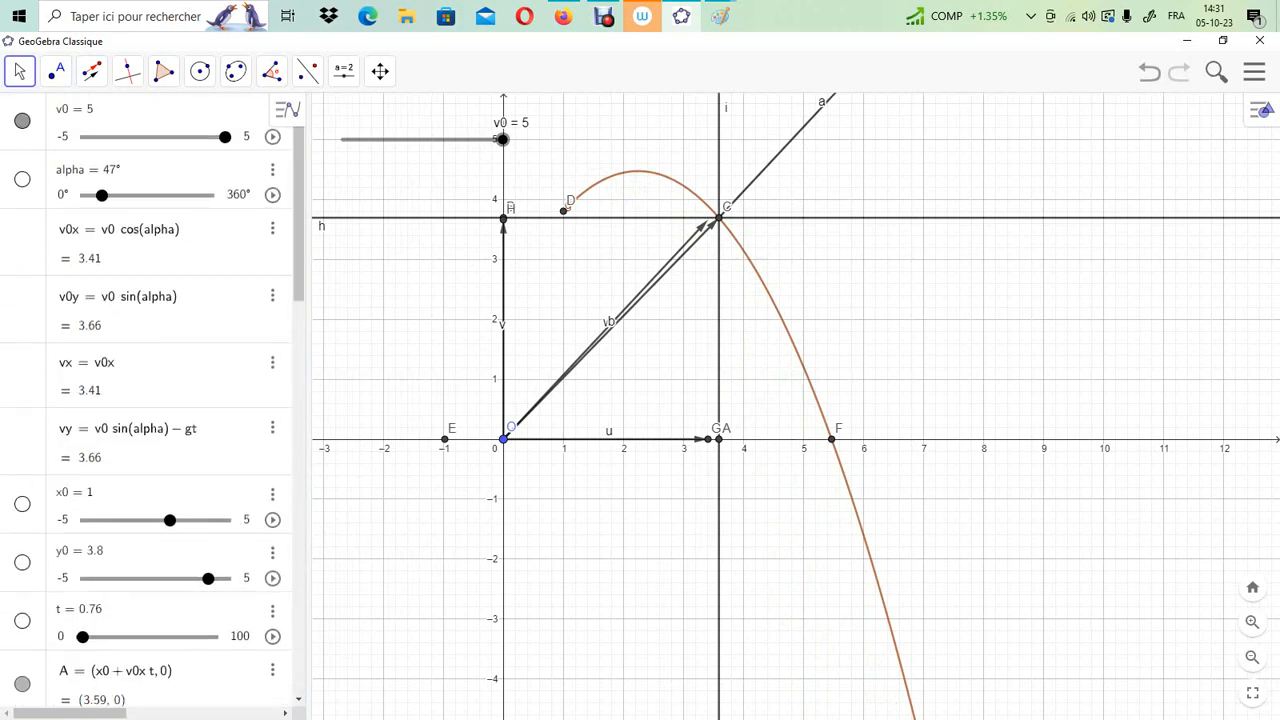
left_click(502, 139)
left_click(96, 110)
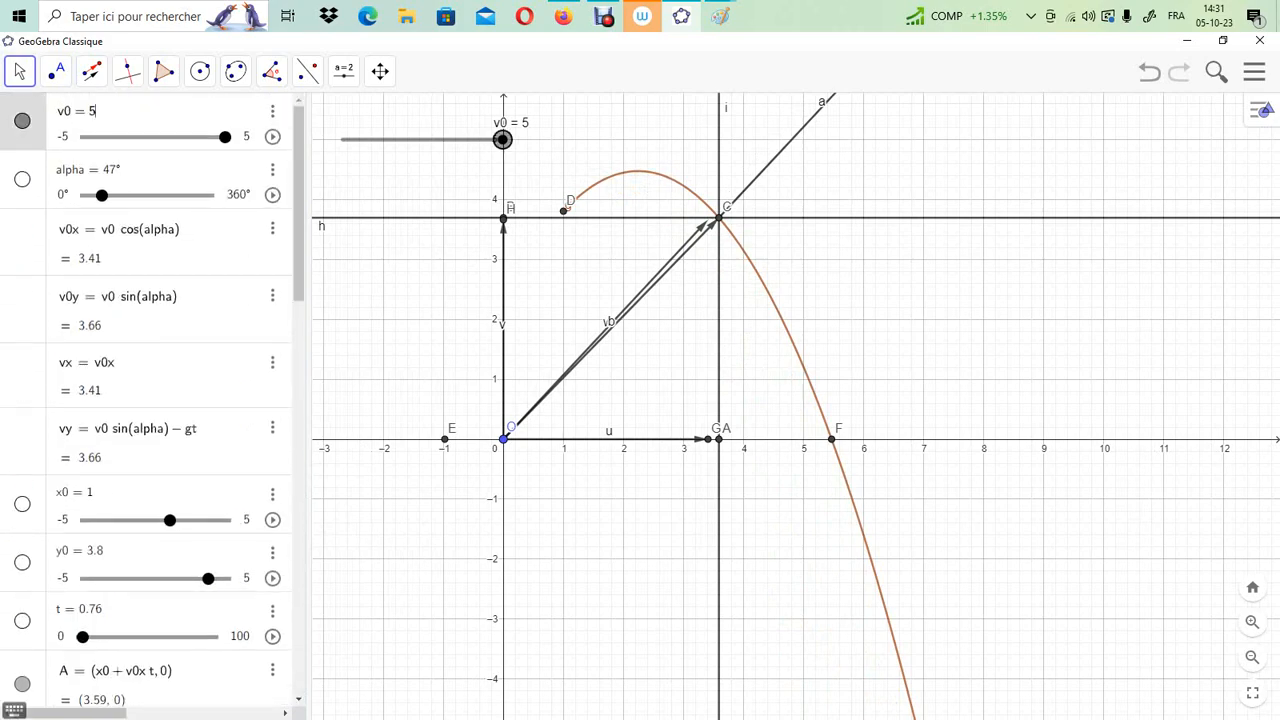
key("BackSpace")
type("25")
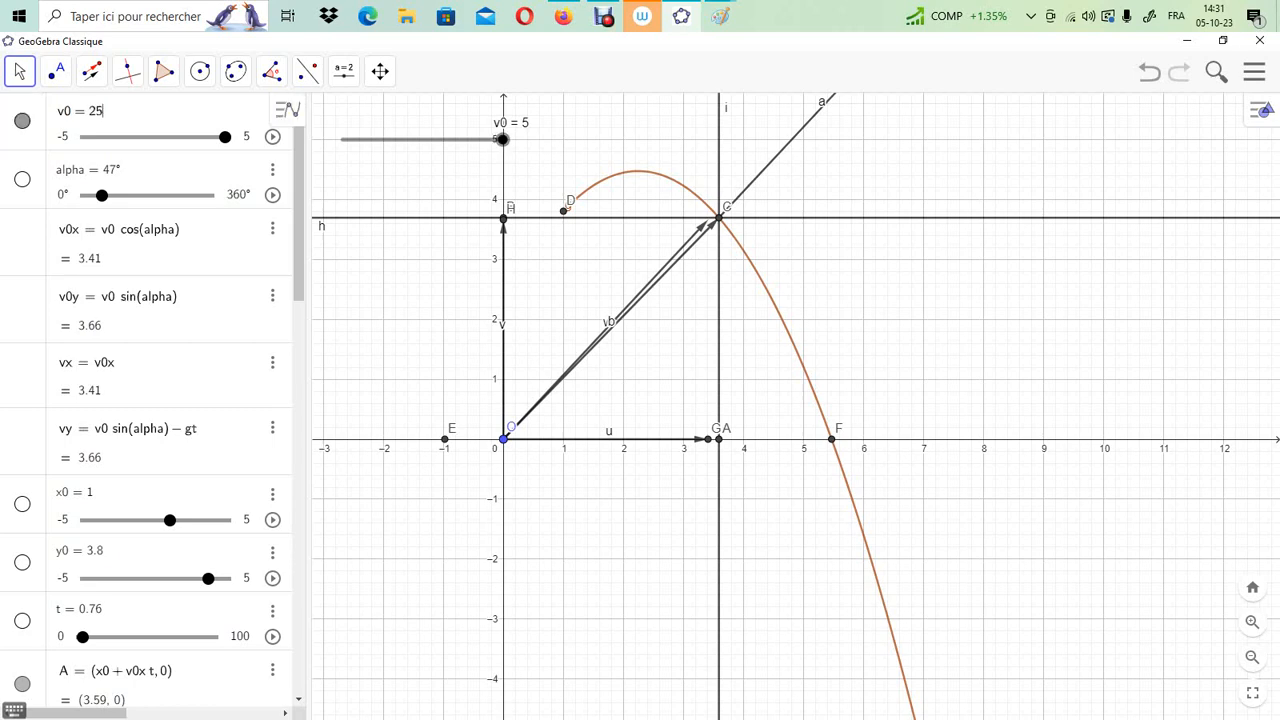
key("Return")
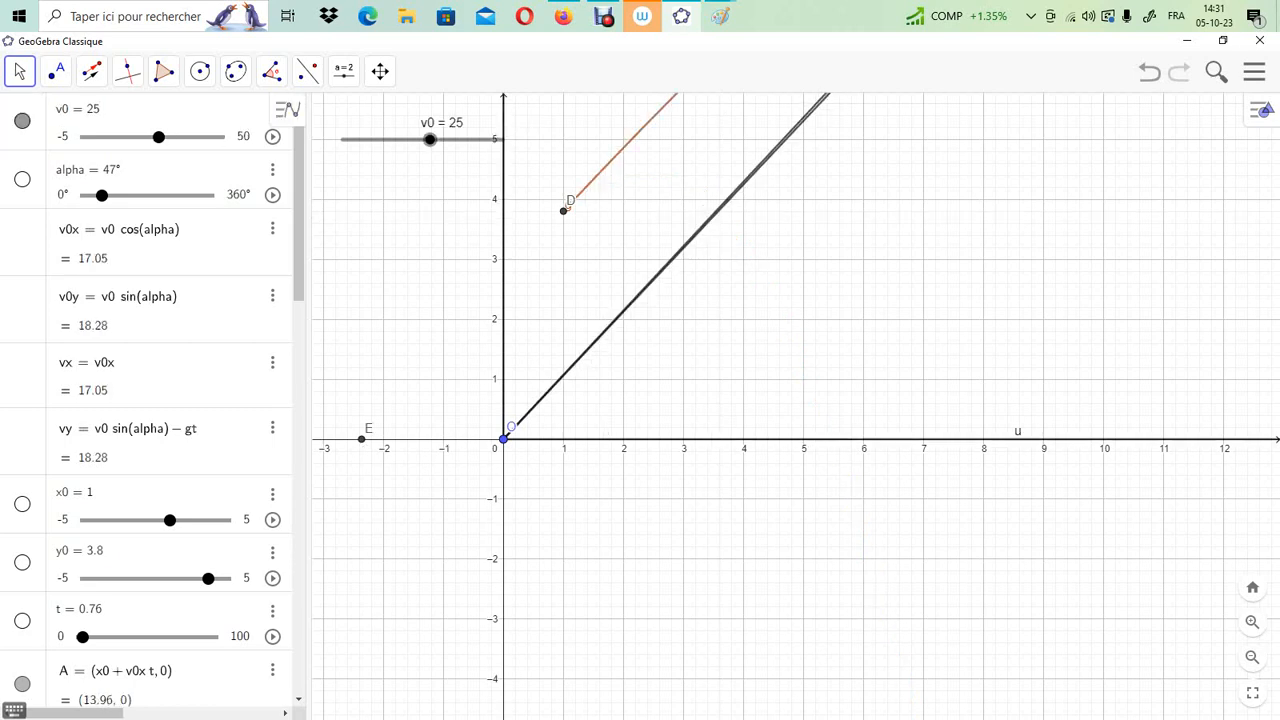
Set the initial speed v0 to 10 and fit the trajectory's whole arc in the graph
left_click(100, 110)
key("BackSpace")
key("BackSpace")
type("10")
key("Return")
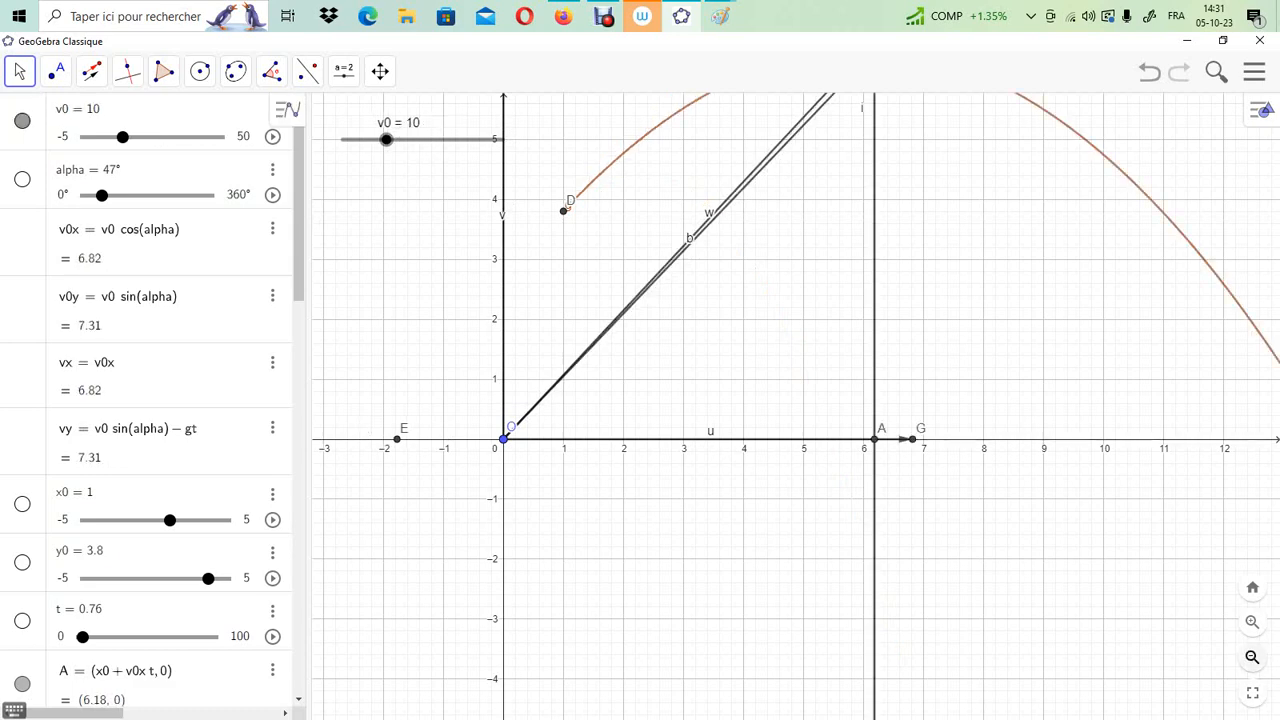
left_click(1252, 657)
left_click(1252, 657)
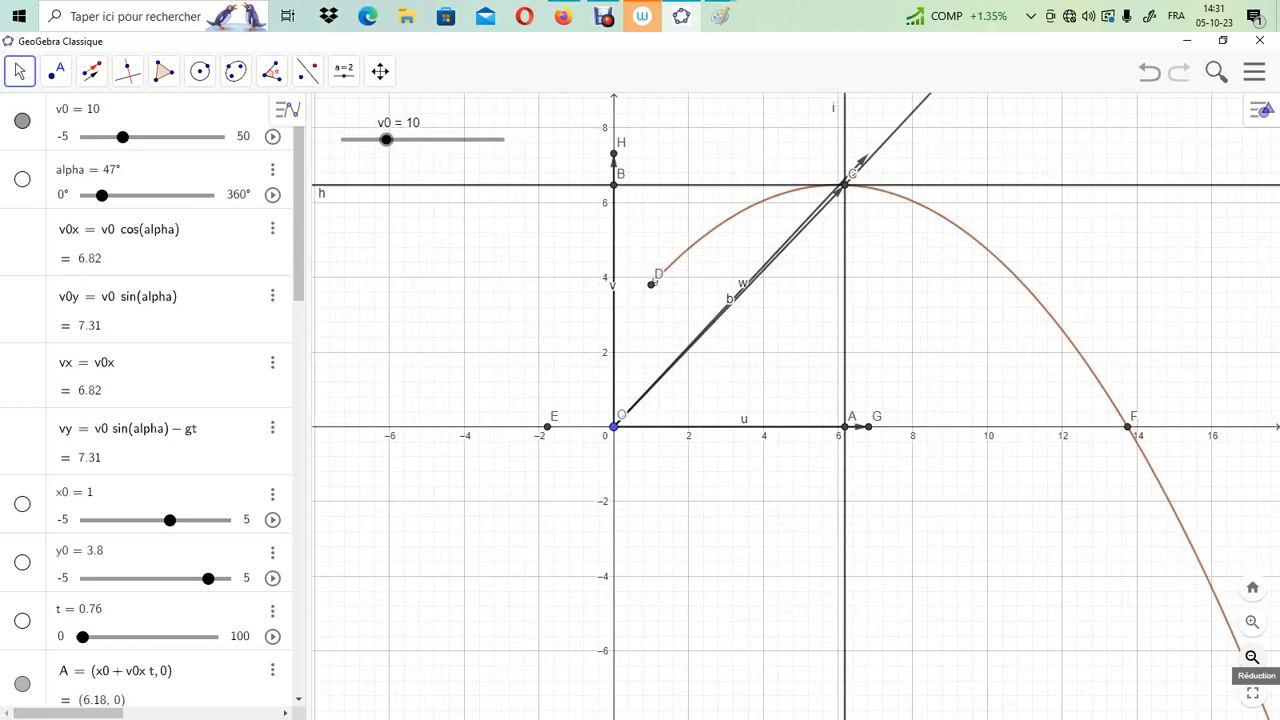
left_click(1252, 657)
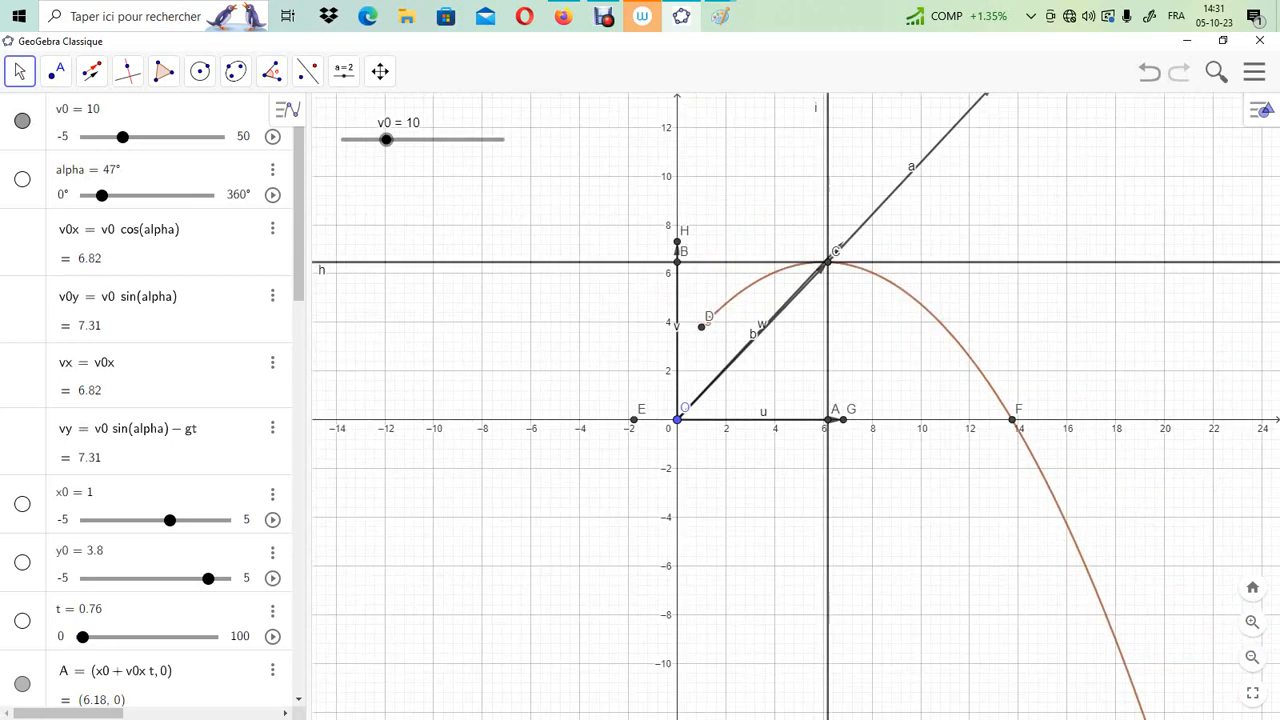
Animate the time t in stages, pausing it at t = 1.48 and again at t = 2.12
scroll(150, 400, "down", 1)
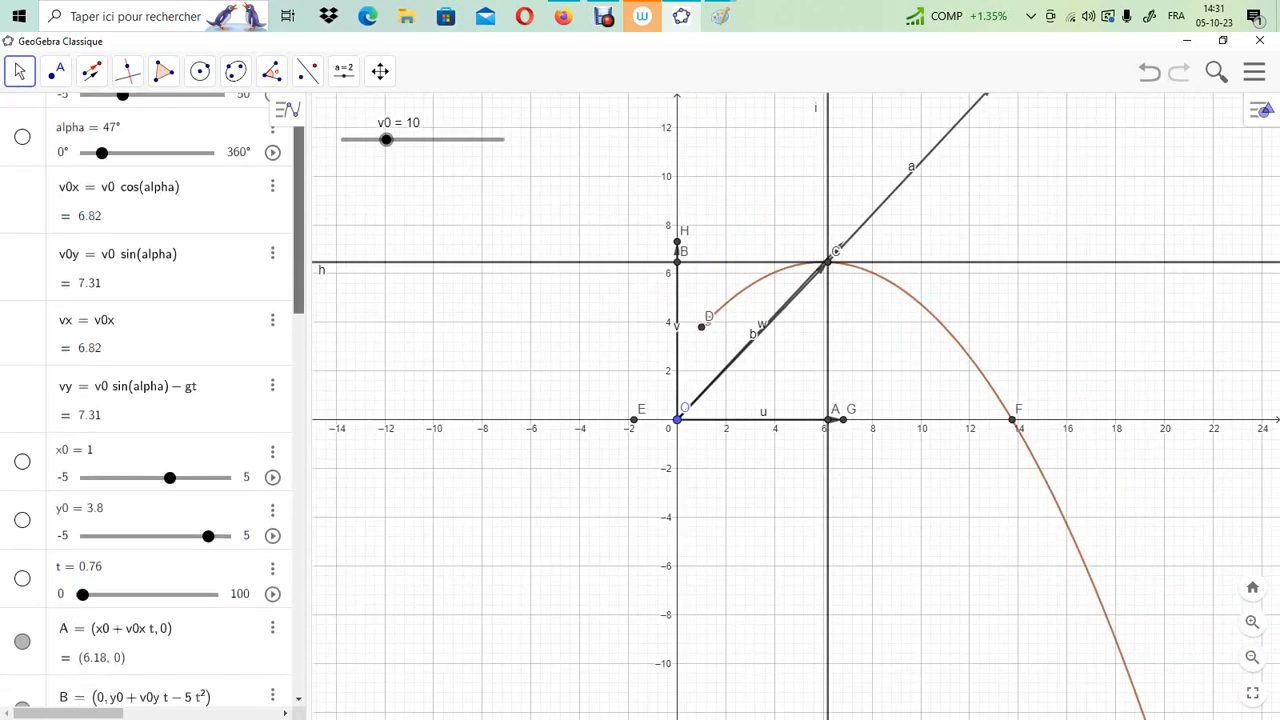
scroll(150, 400, "down", 1)
scroll(150, 400, "down", 2)
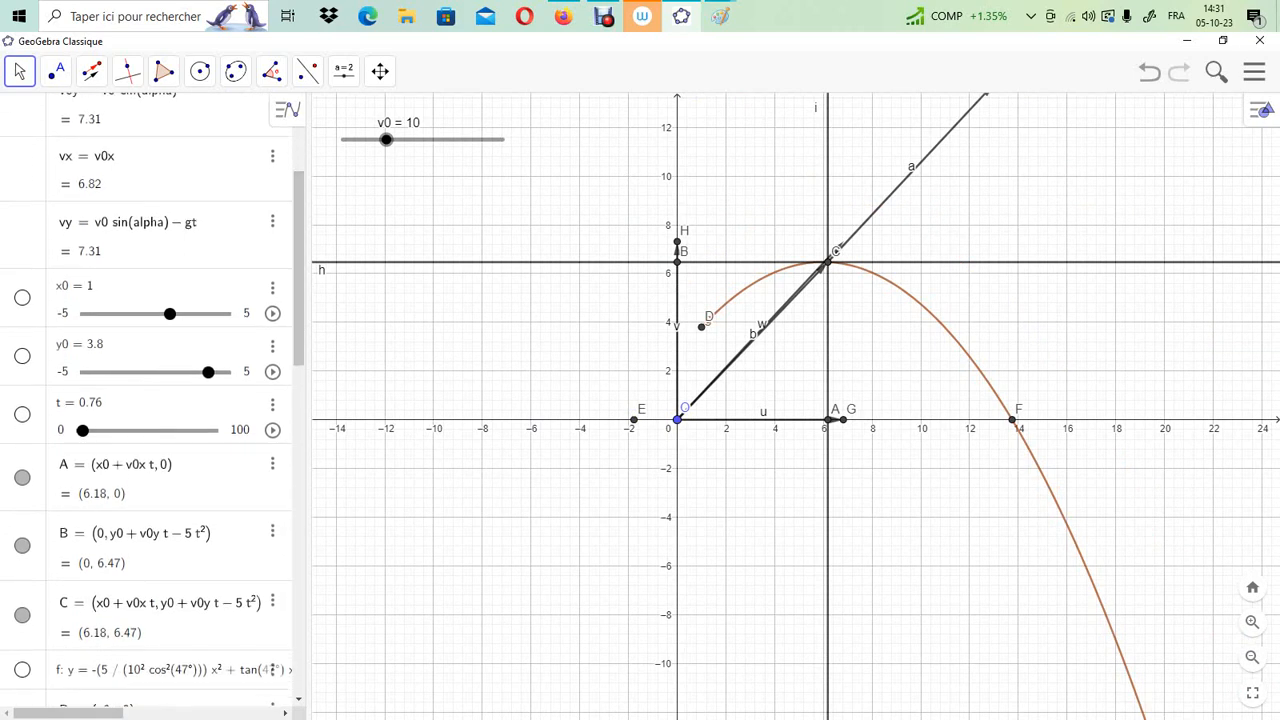
left_click(272, 429)
left_click(272, 430)
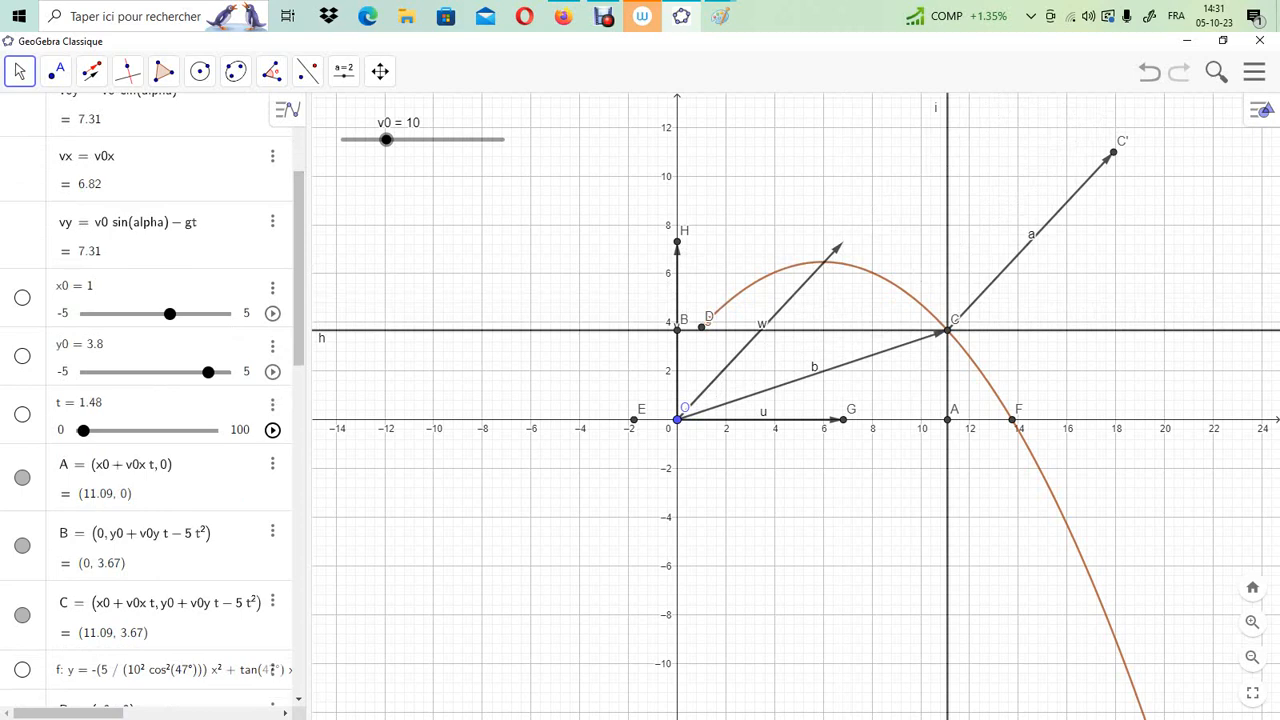
left_click(272, 429)
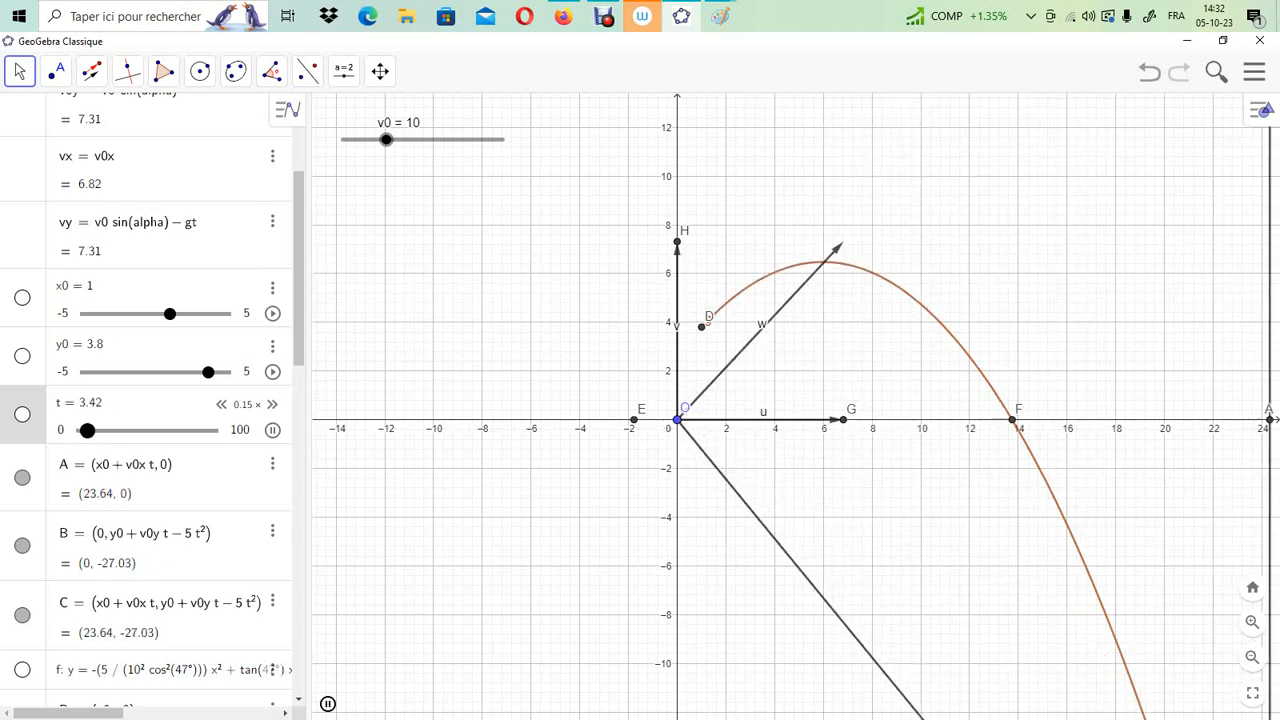
left_click(272, 430)
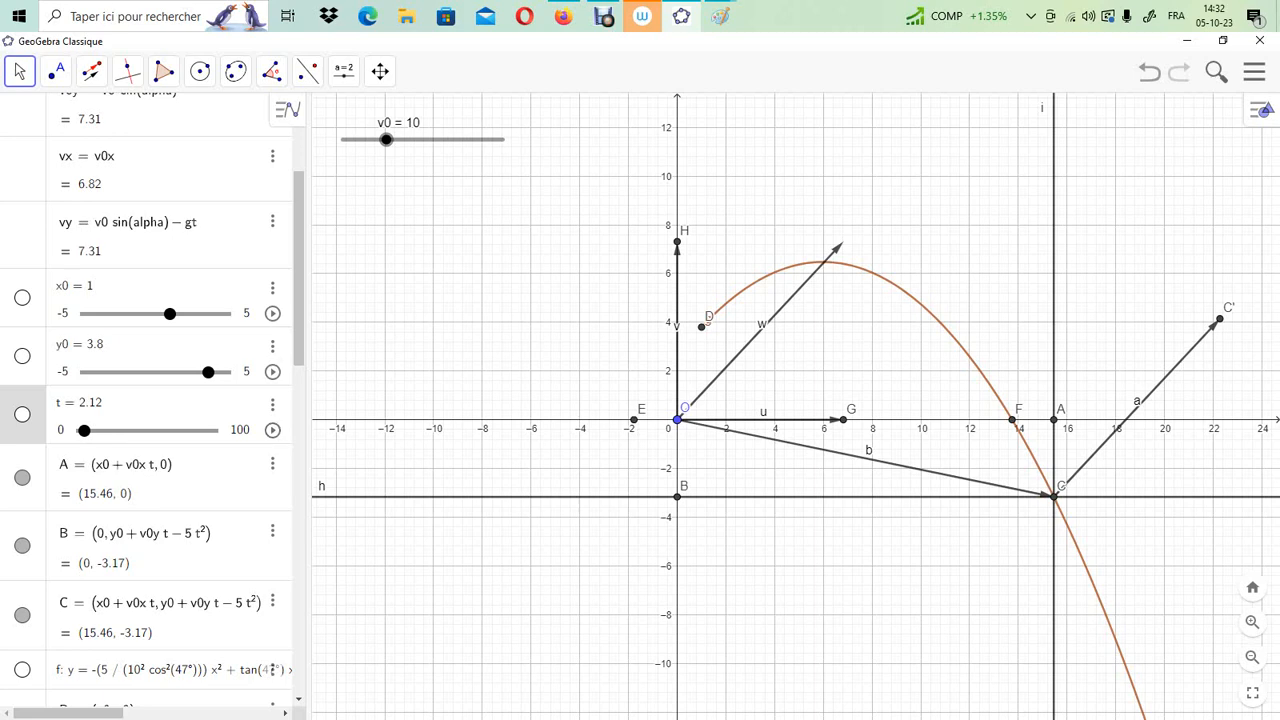
Review the object definitions from the launch parameters down to the position vector b and the empty entry line
scroll(146, 400, "up", 4)
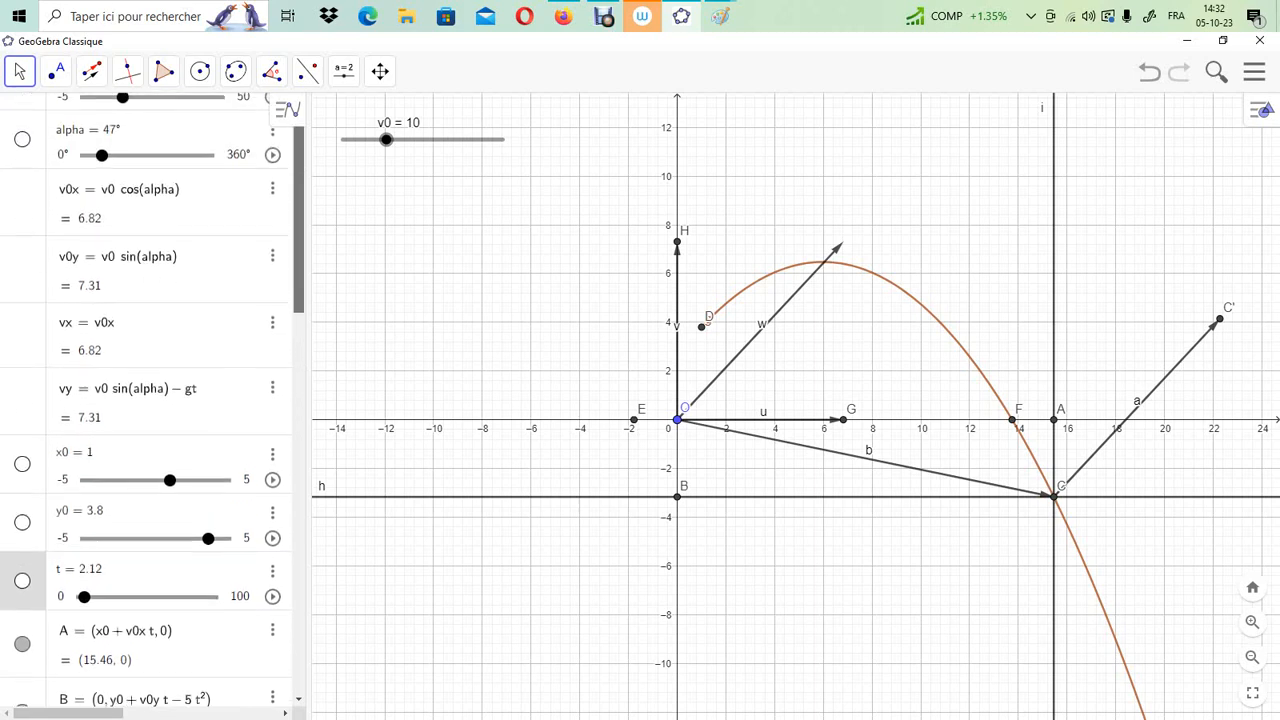
scroll(146, 400, "down", 3)
scroll(146, 400, "down", 3)
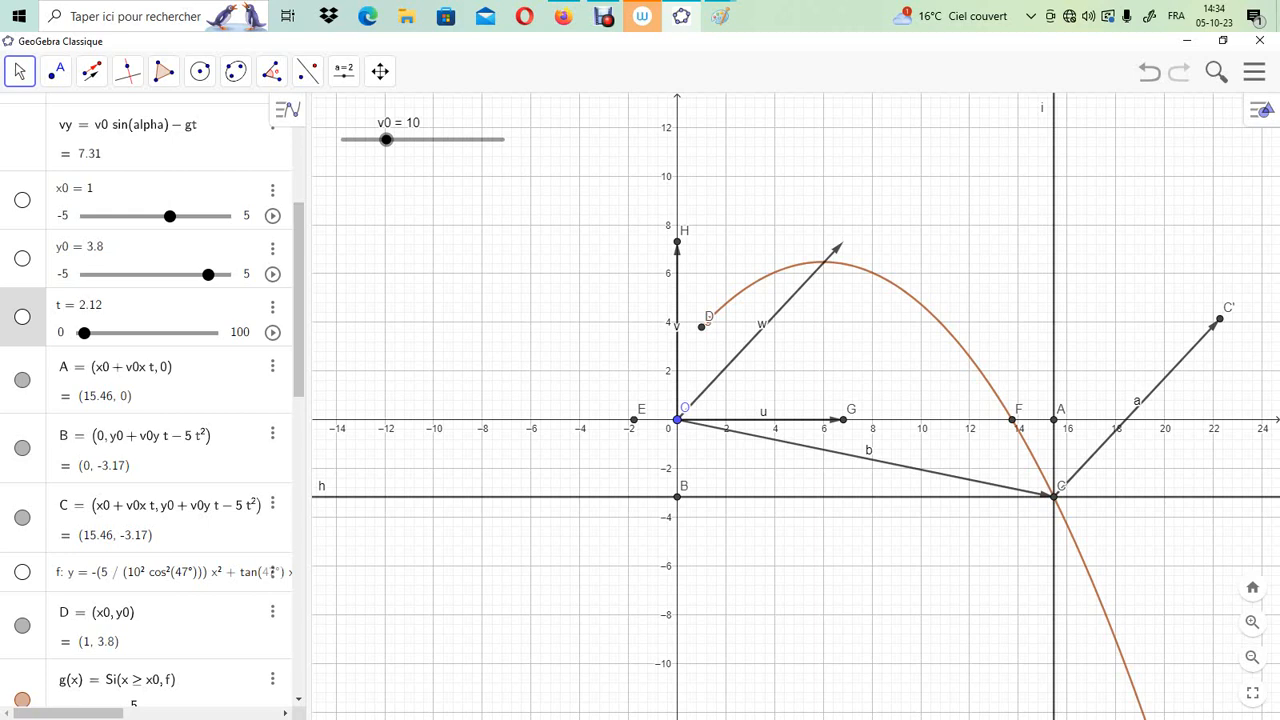
scroll(150, 400, "down", 8)
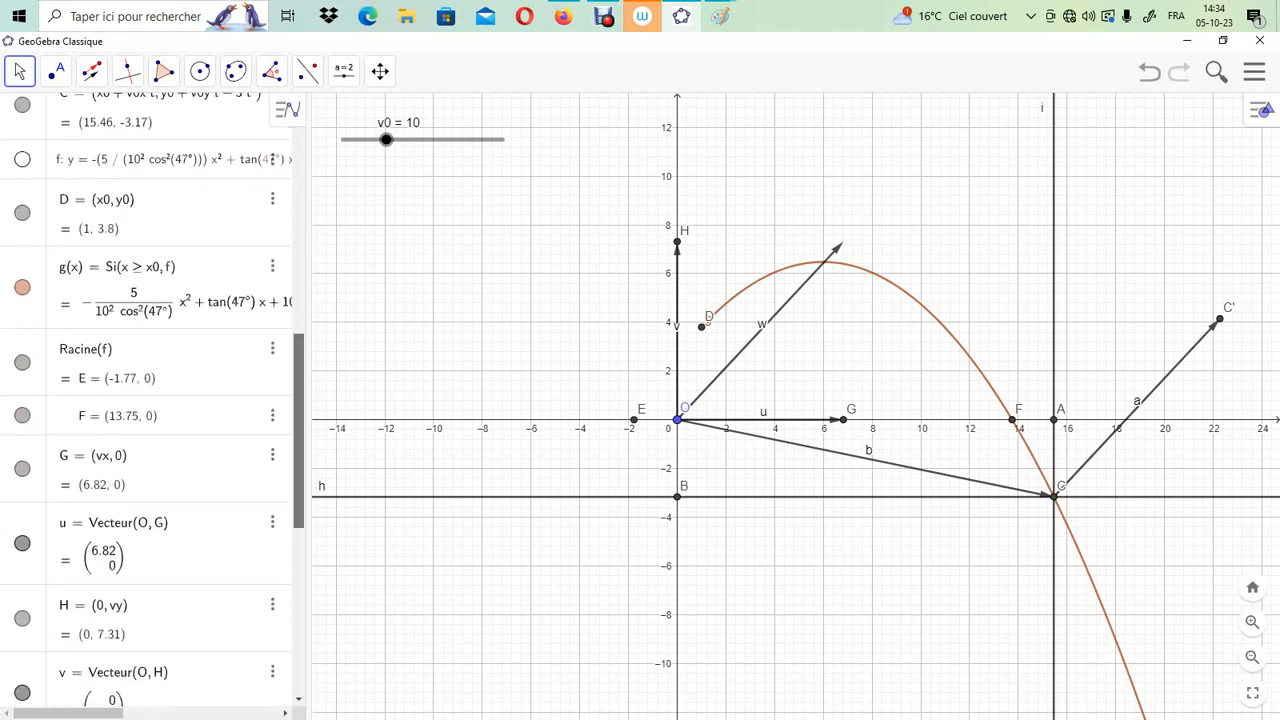
scroll(150, 400, "down", 3)
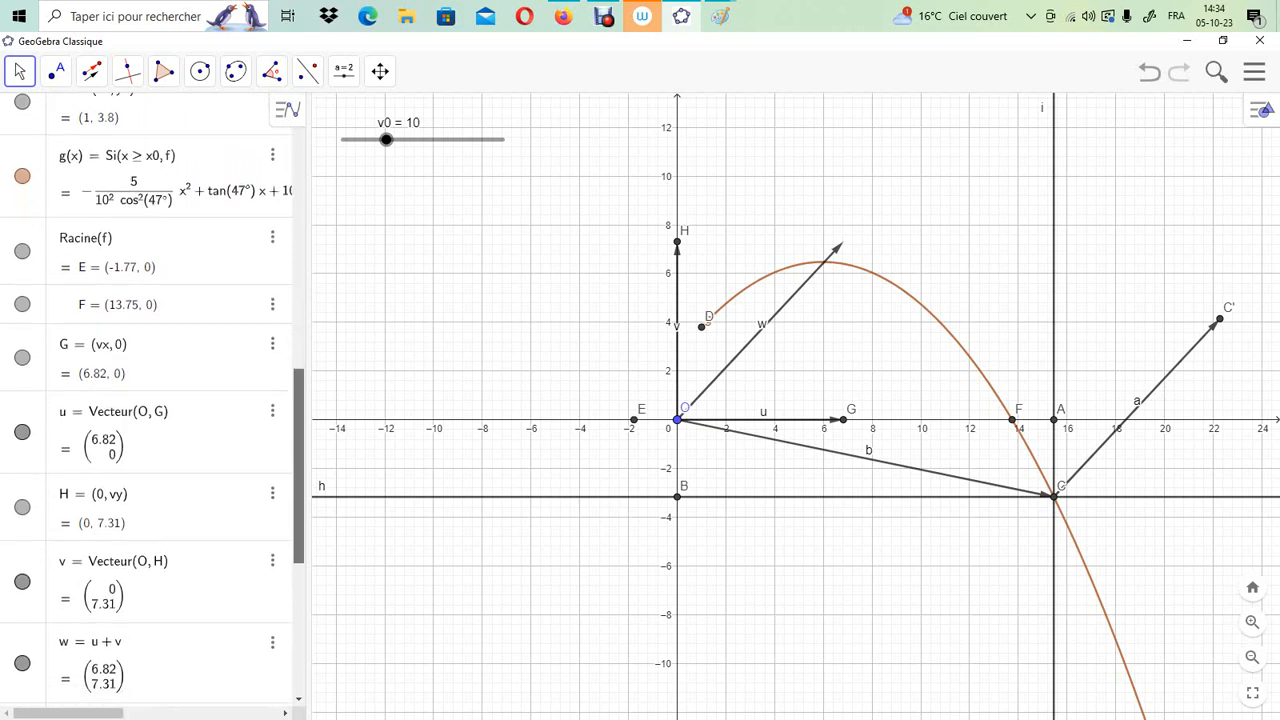
scroll(150, 400, "down", 3)
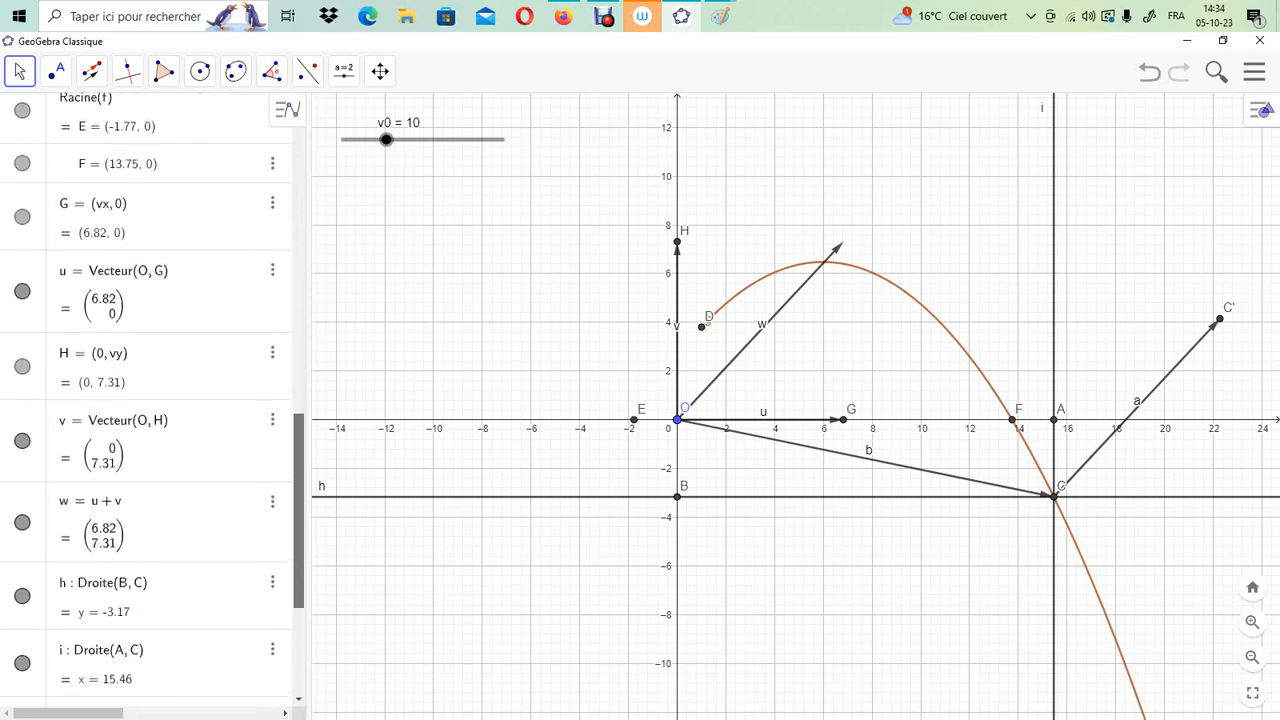
scroll(150, 400, "down", 4)
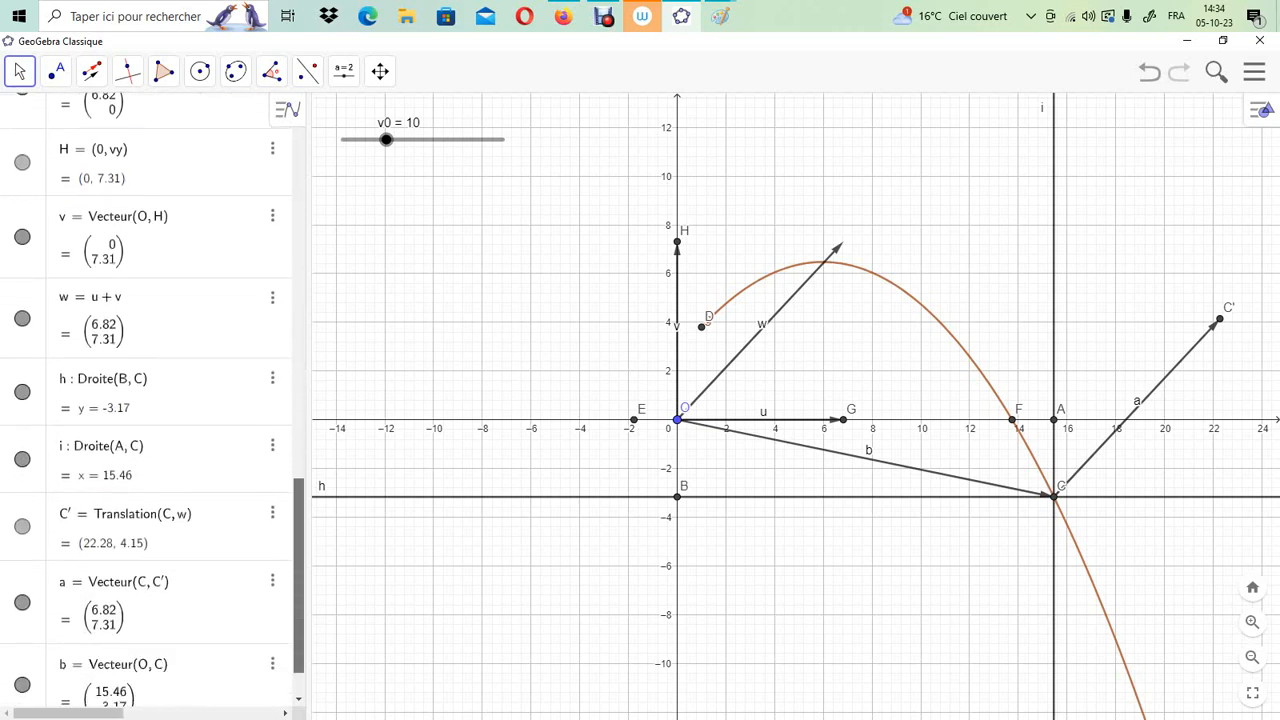
scroll(150, 400, "down", 2)
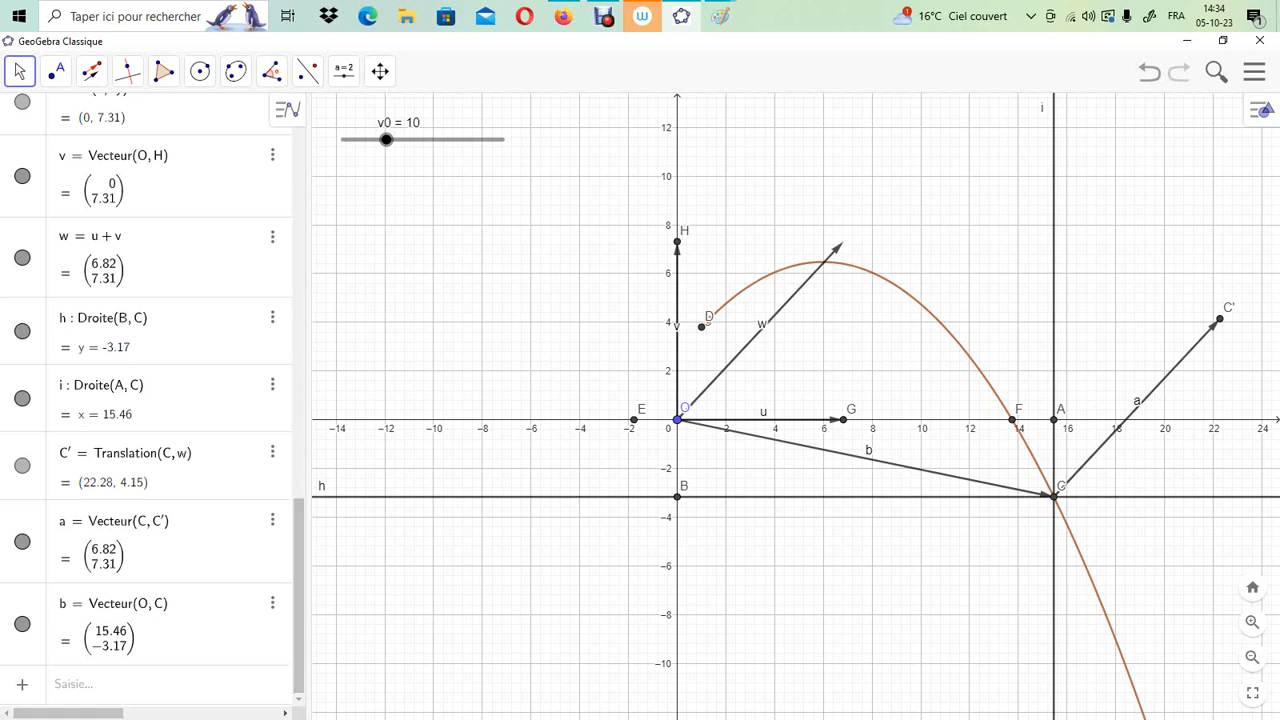